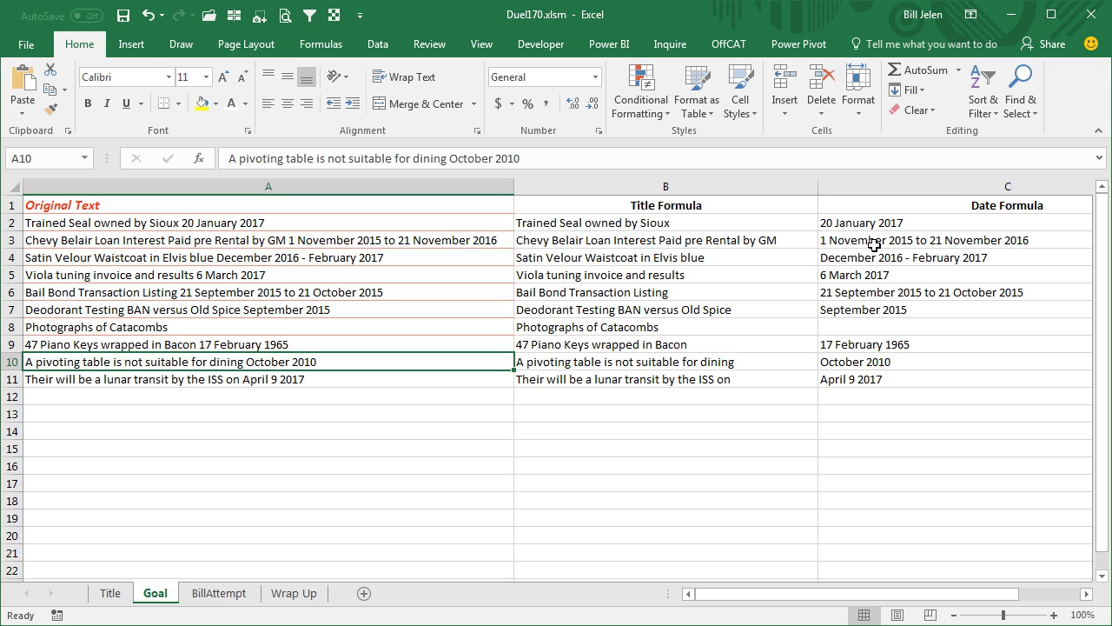
# Check C8's =TRIM(MID(A8,D8,50)) date formula on the Goal sheet, then go to BillAttempt.
pyautogui.click(867, 328)
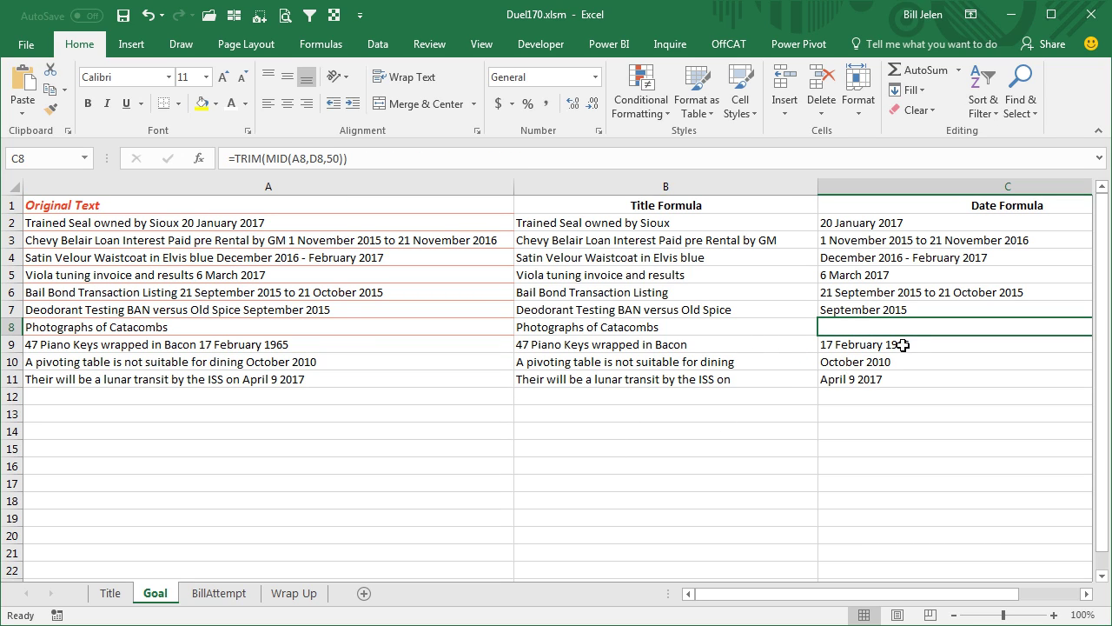
pyautogui.click(233, 593)
# Fill months January–December across H1:S1 and enter =FIND(H$1,$A2) in H2, returning 32.
pyautogui.click(622, 209)
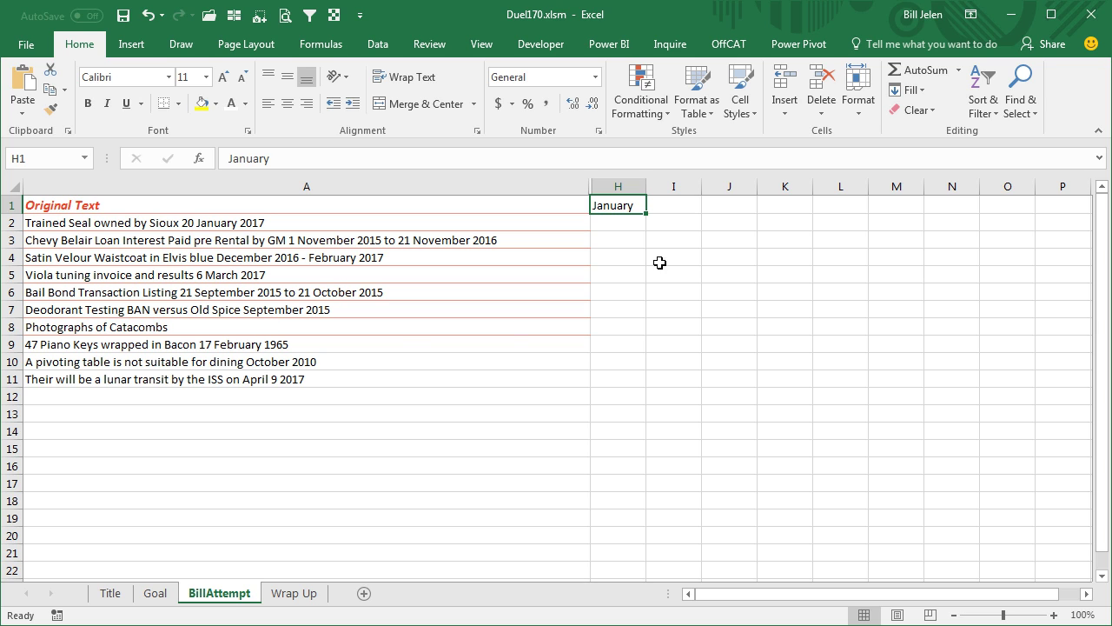
pyautogui.moveTo(648, 214); pyautogui.dragTo(672, 219)
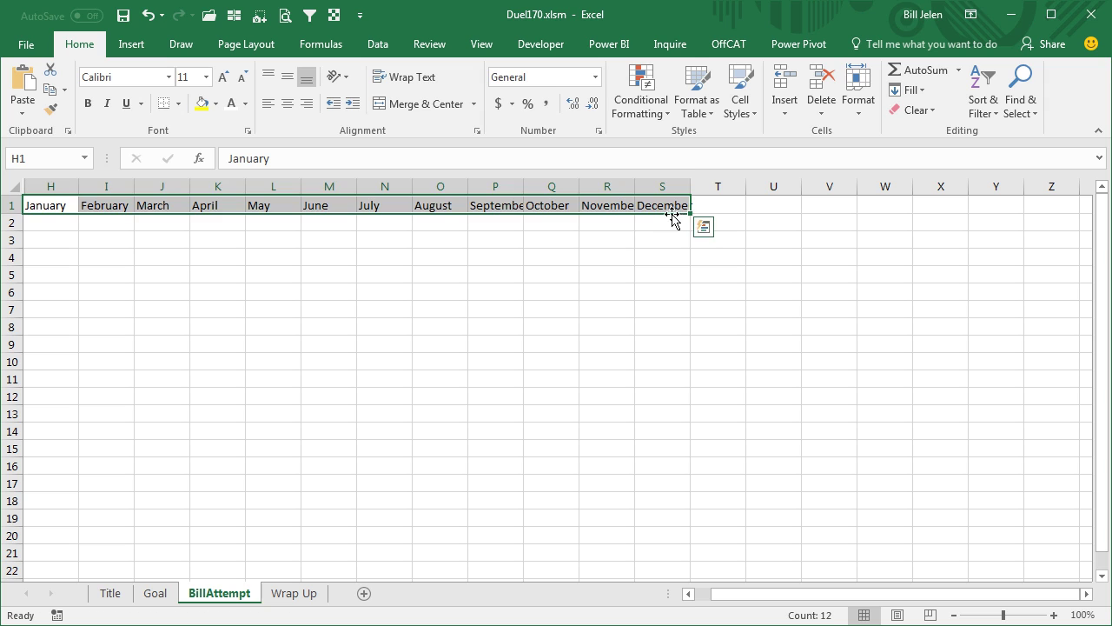
pyautogui.click(65, 227)
pyautogui.hscroll(-3, 65, 228)
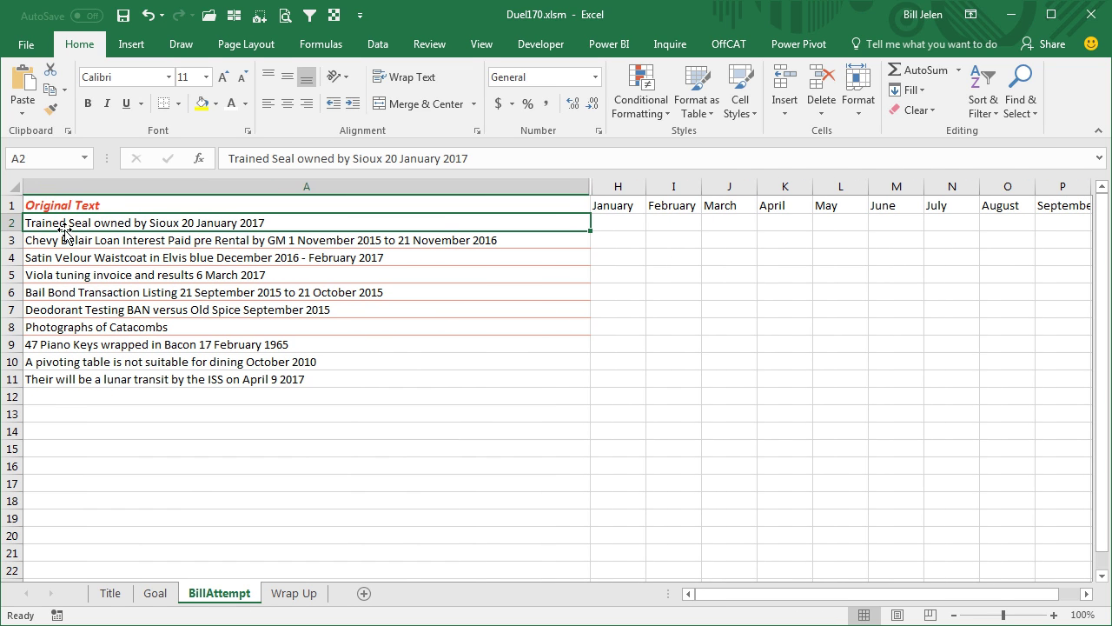
pyautogui.write('=FIND(')
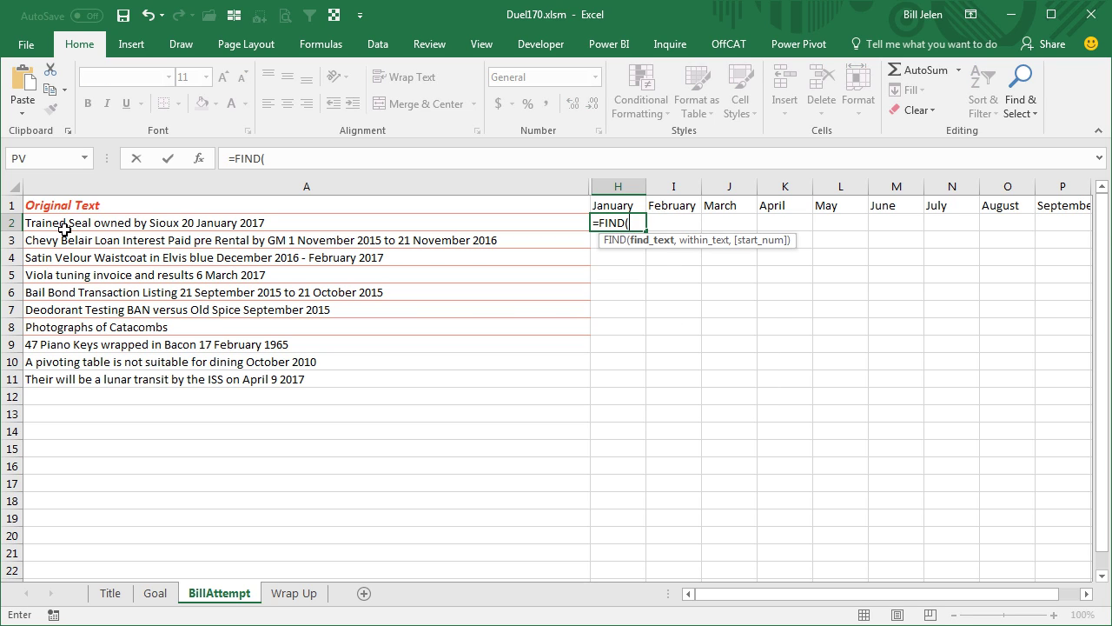
pyautogui.press('Up')
pyautogui.press('F4')
pyautogui.press('F4')
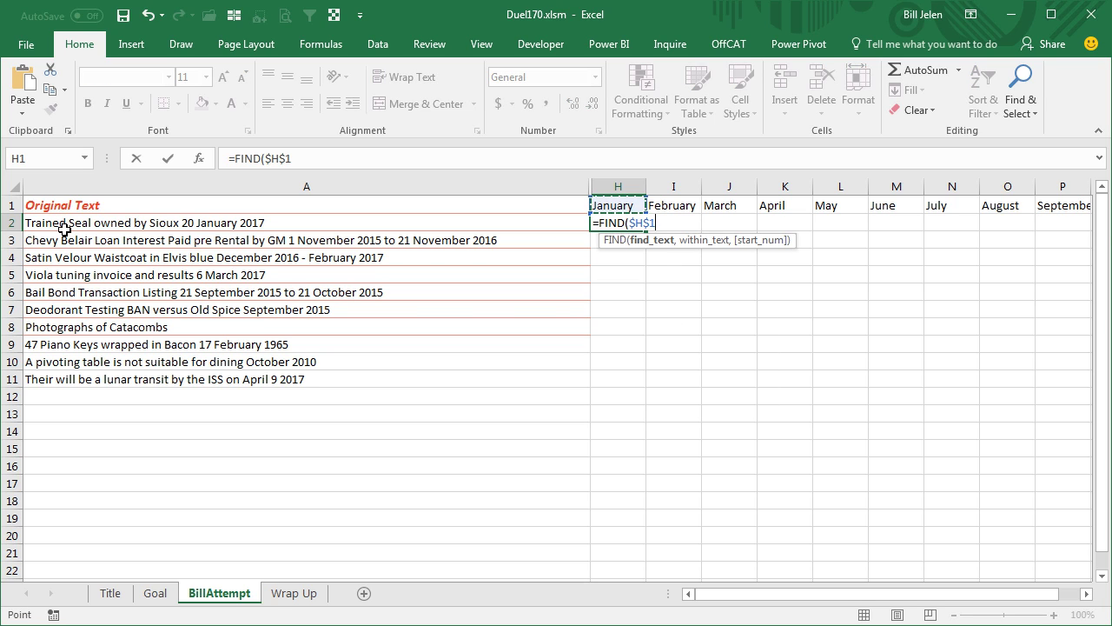
pyautogui.write(',')
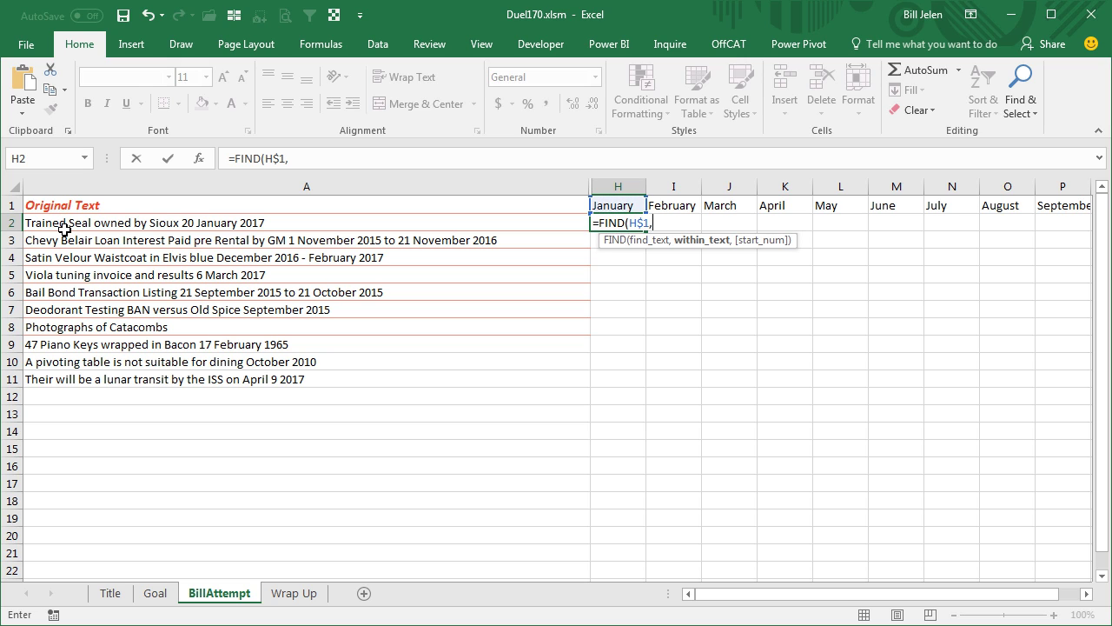
pyautogui.click(64, 228)
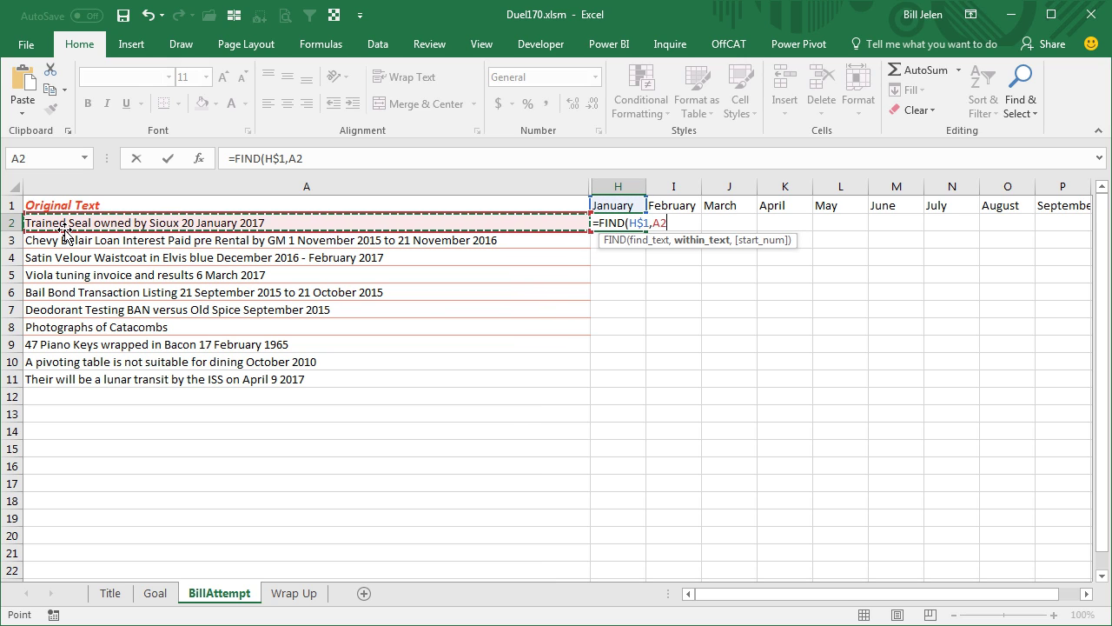
pyautogui.press('F4')
pyautogui.press('F4')
pyautogui.press('F4')
pyautogui.write(')')
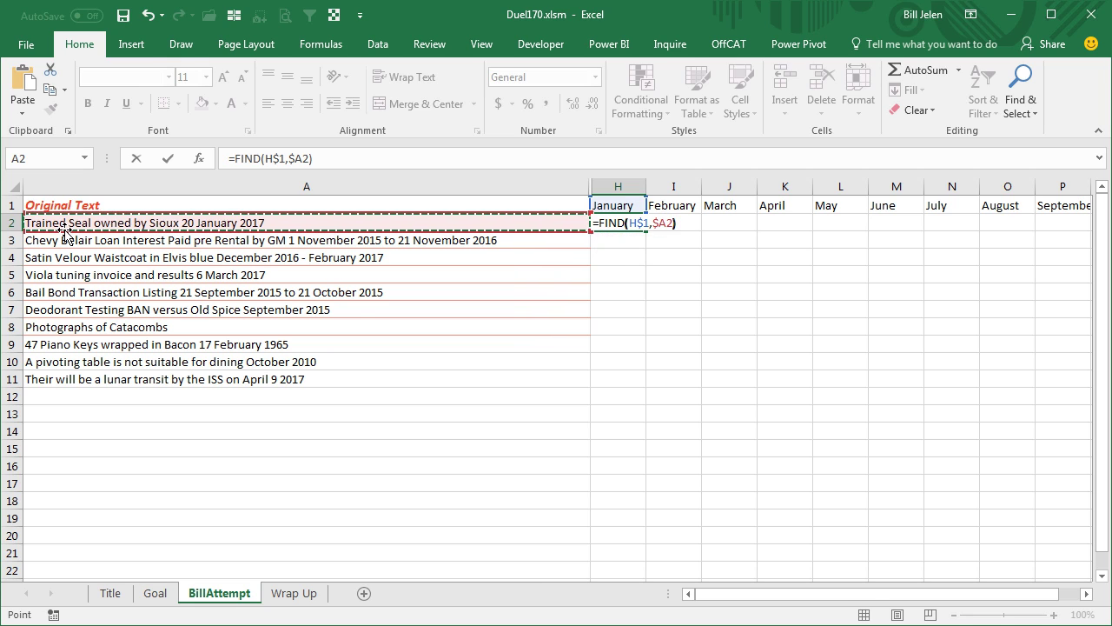
pyautogui.hotkey('ctrl', 'Return')
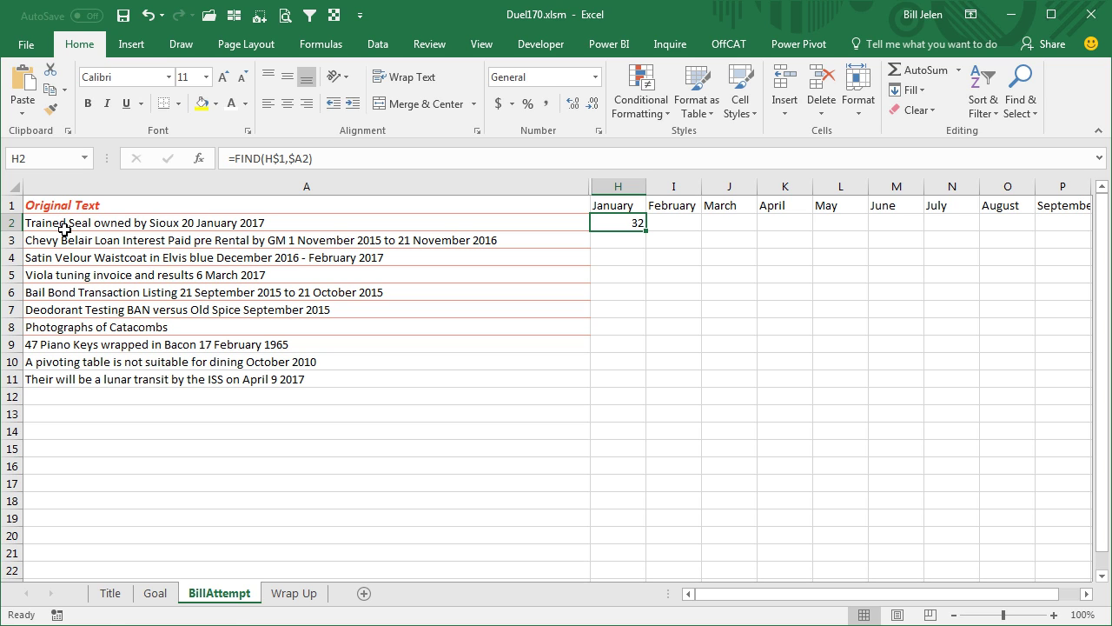
# Copy H2's FIND formula across to S2 and down through row 11.
pyautogui.hotkey('ctrl', 'c')
pyautogui.hotkey('shift', 'Right')
pyautogui.hotkey('shift', 'Right')
pyautogui.hotkey('shift', 'Right')
pyautogui.hotkey('shift', 'Right')
pyautogui.hotkey('shift', 'Right')
pyautogui.hotkey('shift', 'Right')
pyautogui.hotkey('shift', 'Right')
pyautogui.hotkey('shift', 'Right')
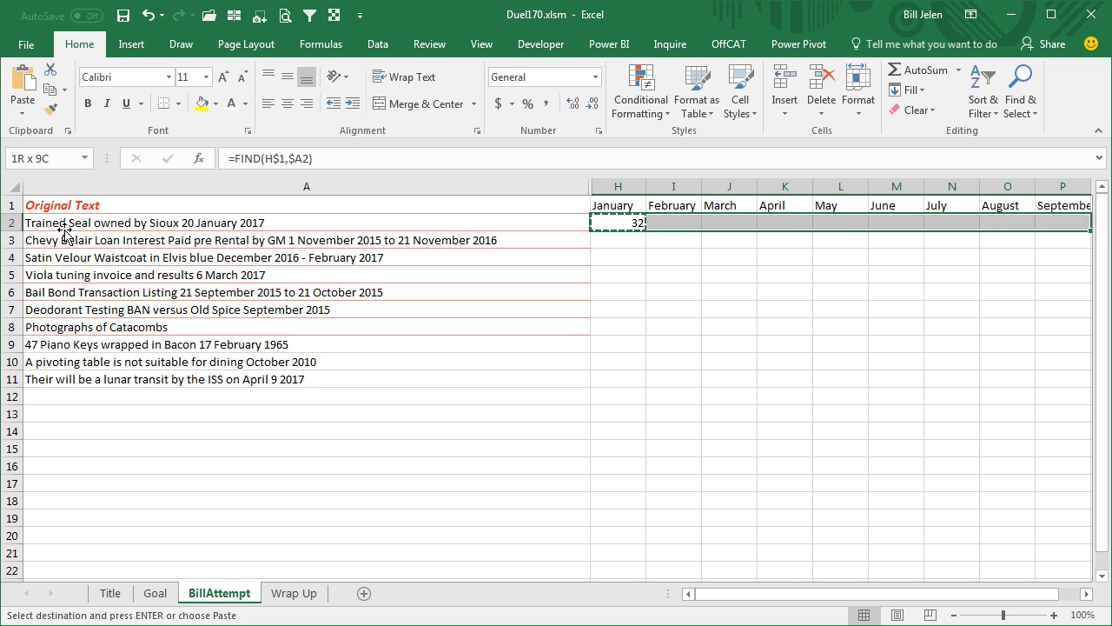
pyautogui.hotkey('shift', 'Right')
pyautogui.hotkey('shift', 'Right')
pyautogui.hotkey('shift', 'Right')
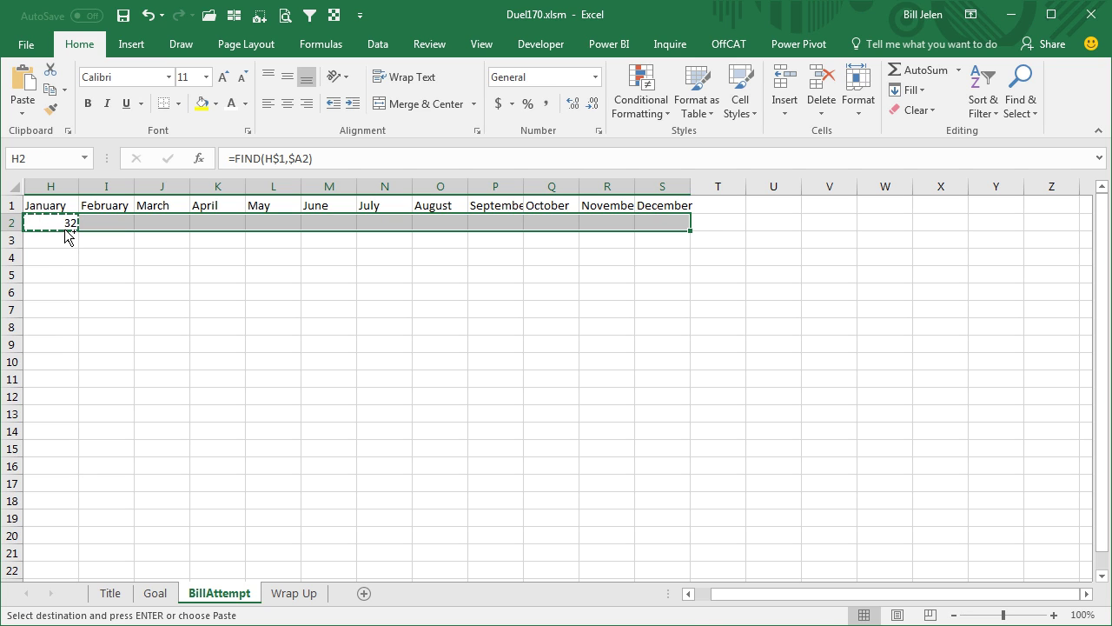
pyautogui.hotkey('ctrl', 'v')
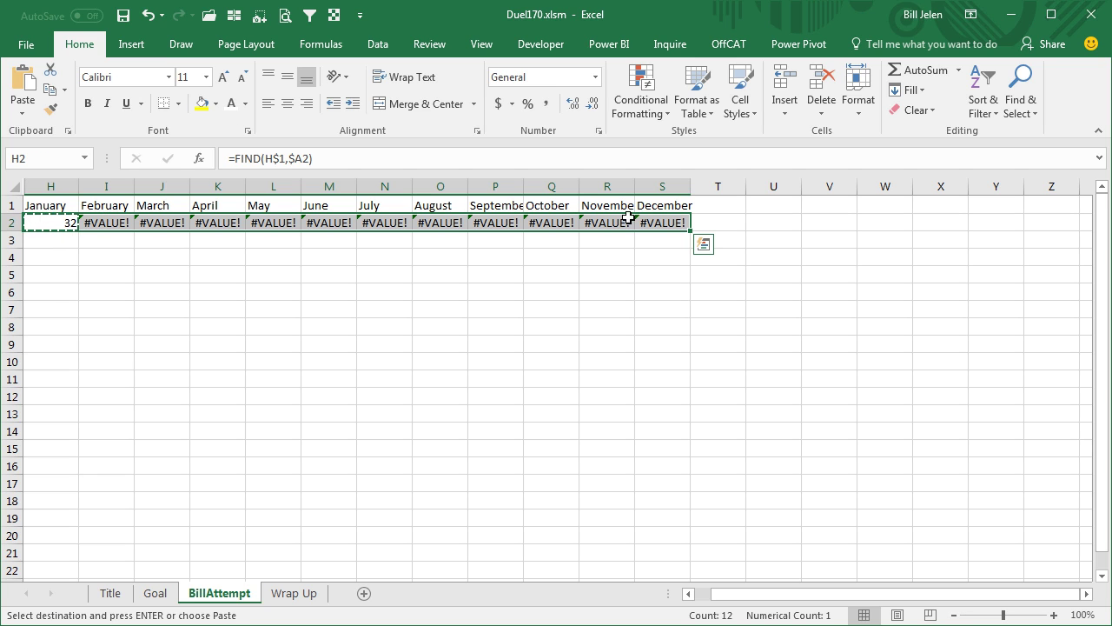
pyautogui.doubleClick(691, 230)
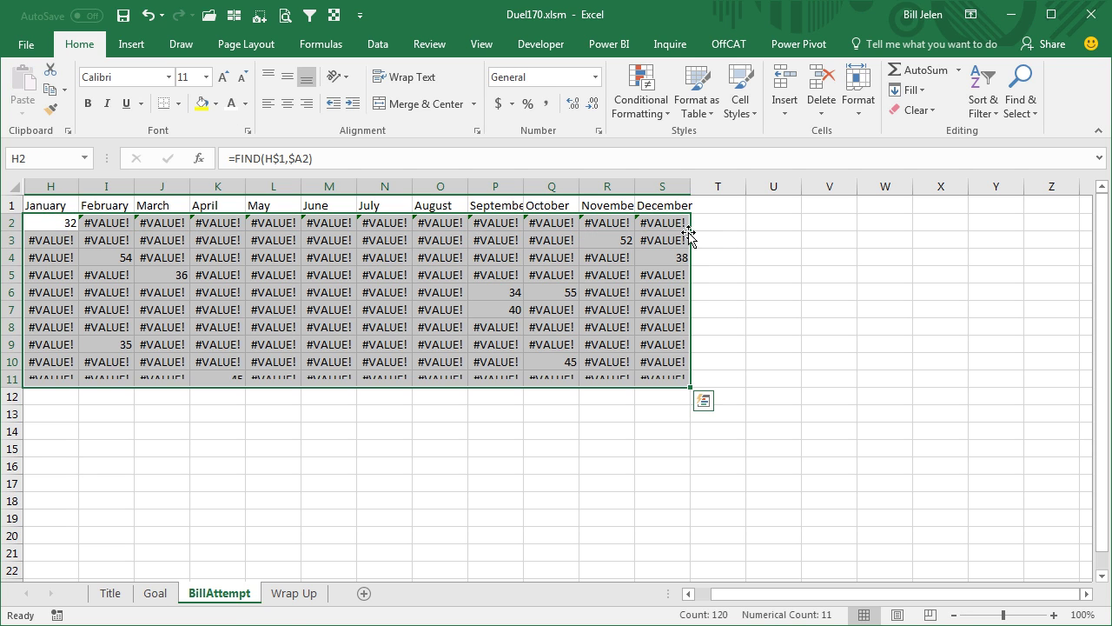
pyautogui.press('Left')
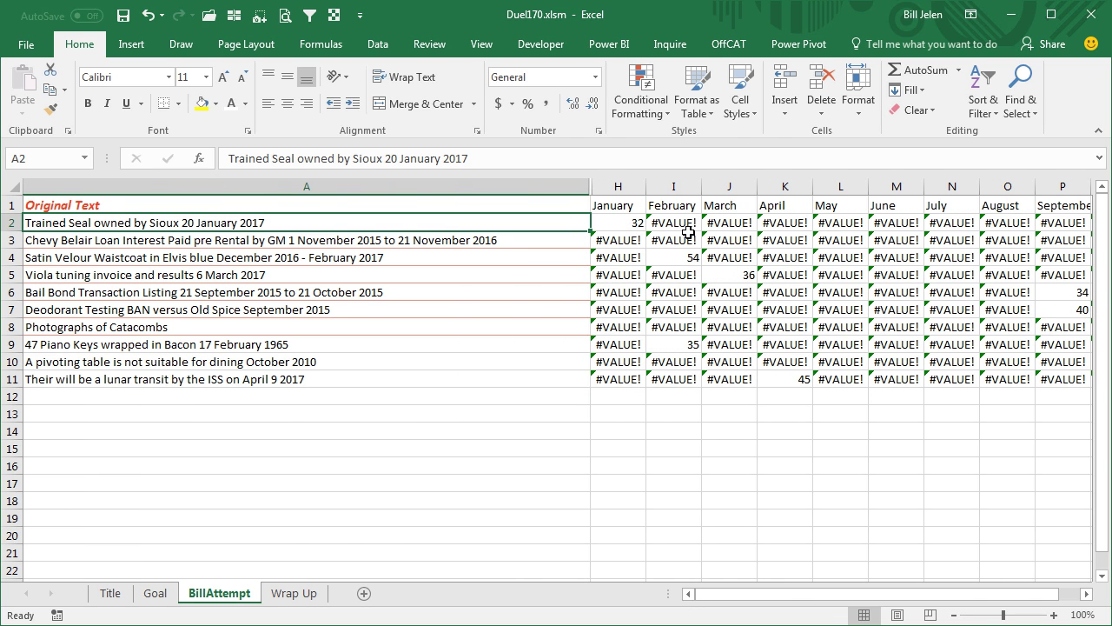
pyautogui.press('Right')
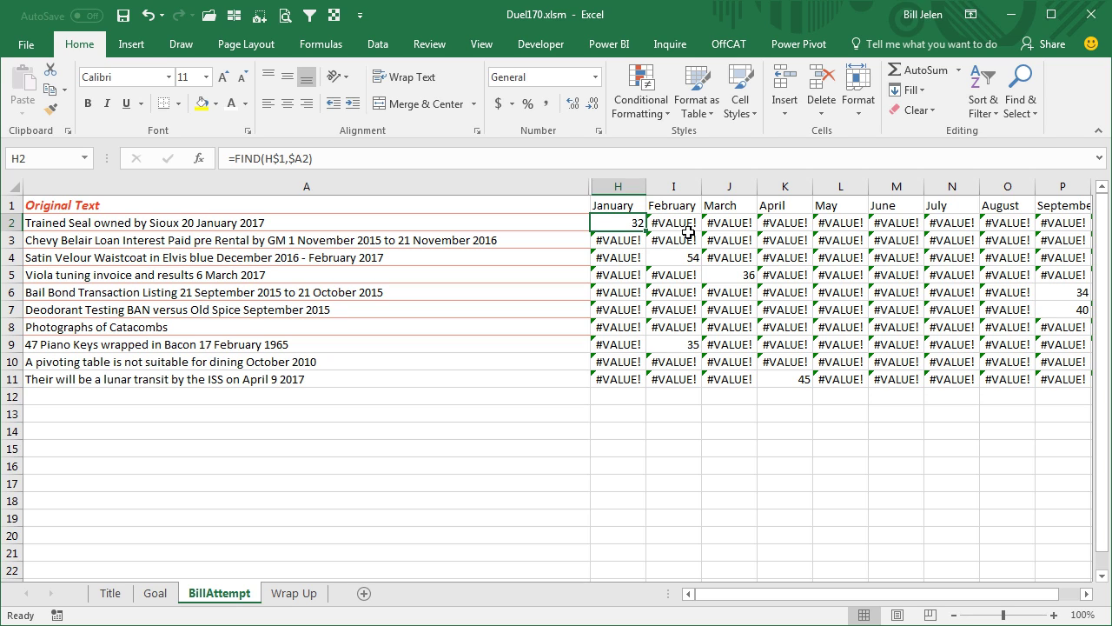
pyautogui.press('F5')
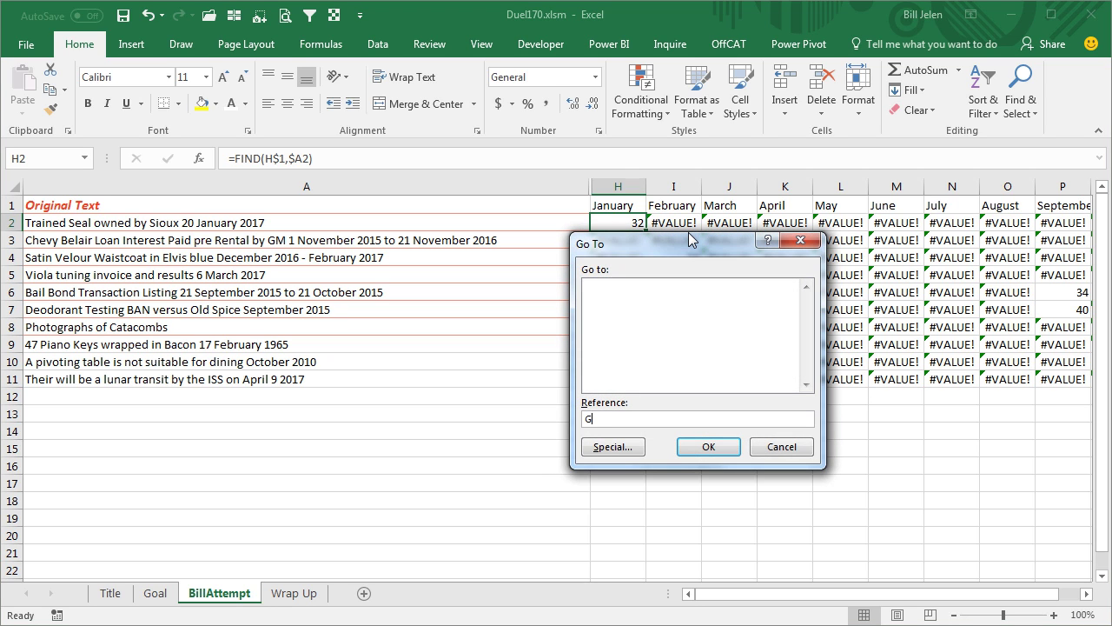
pyautogui.write('G1')
pyautogui.press('Return')
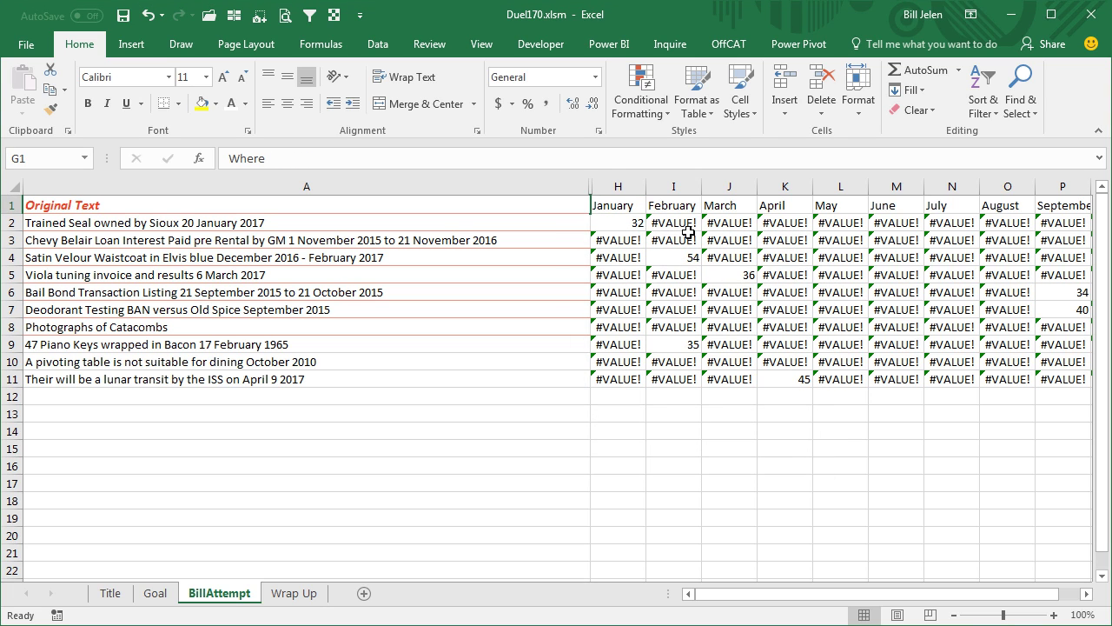
pyautogui.hotkey('alt', 'o')
pyautogui.press('u')
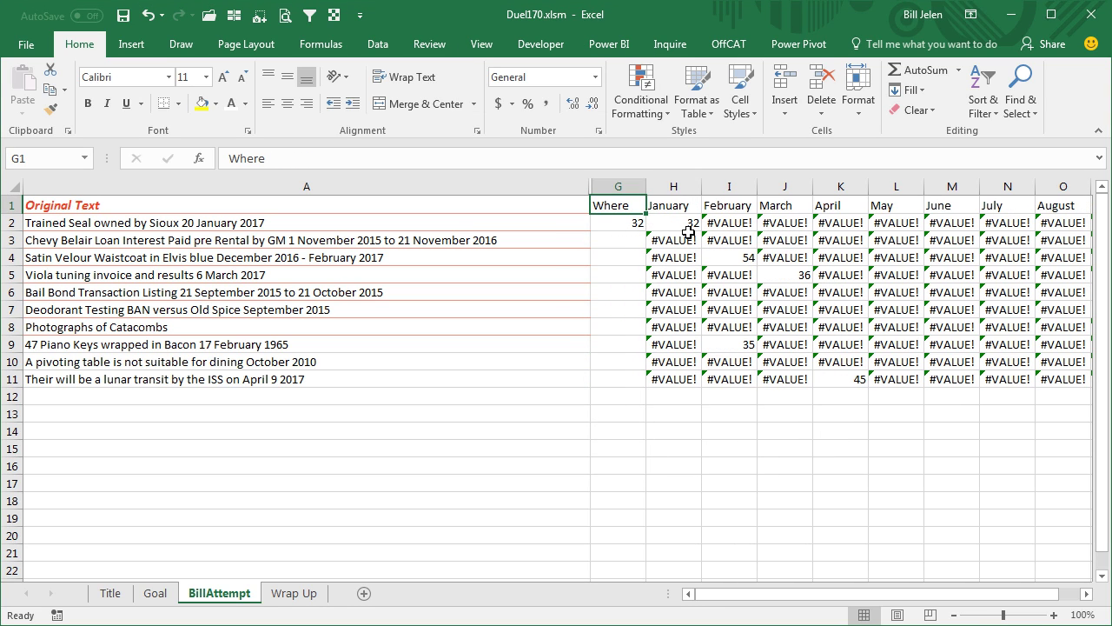
pyautogui.press('Down')
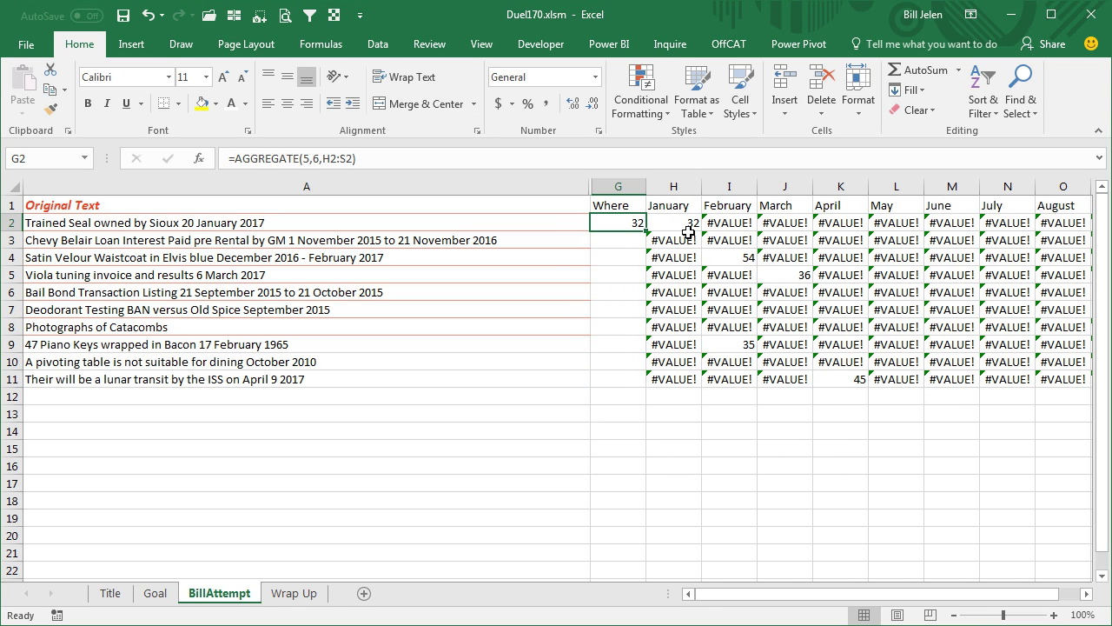
pyautogui.press('F2')
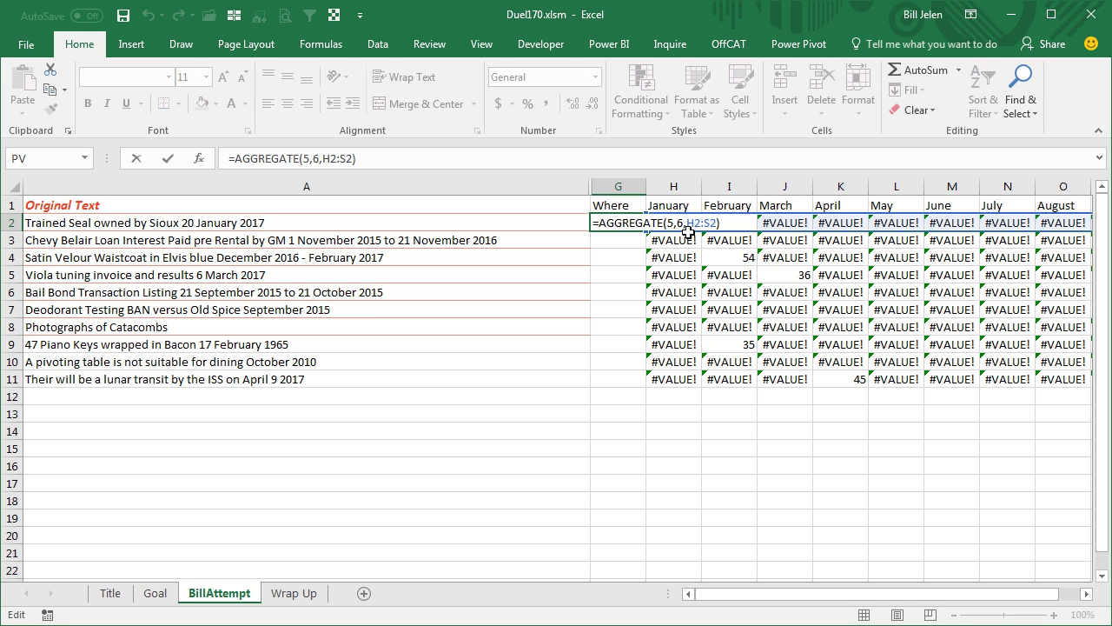
pyautogui.press('BackSpace')
pyautogui.press('BackSpace')
pyautogui.press('BackSpace')
pyautogui.press('BackSpace')
pyautogui.press('BackSpace')
pyautogui.press('BackSpace')
pyautogui.press('BackSpace')
pyautogui.press('BackSpace')
pyautogui.press('BackSpace')
pyautogui.press('BackSpace')
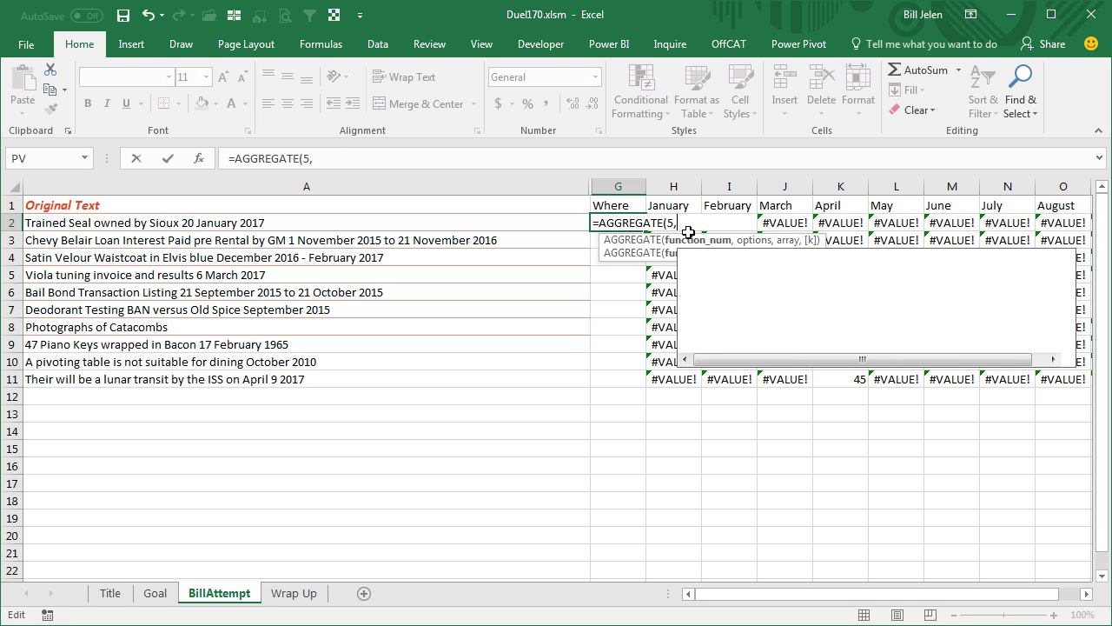
pyautogui.press('Down')
pyautogui.press('Down')
pyautogui.press('Down')
pyautogui.press('Down')
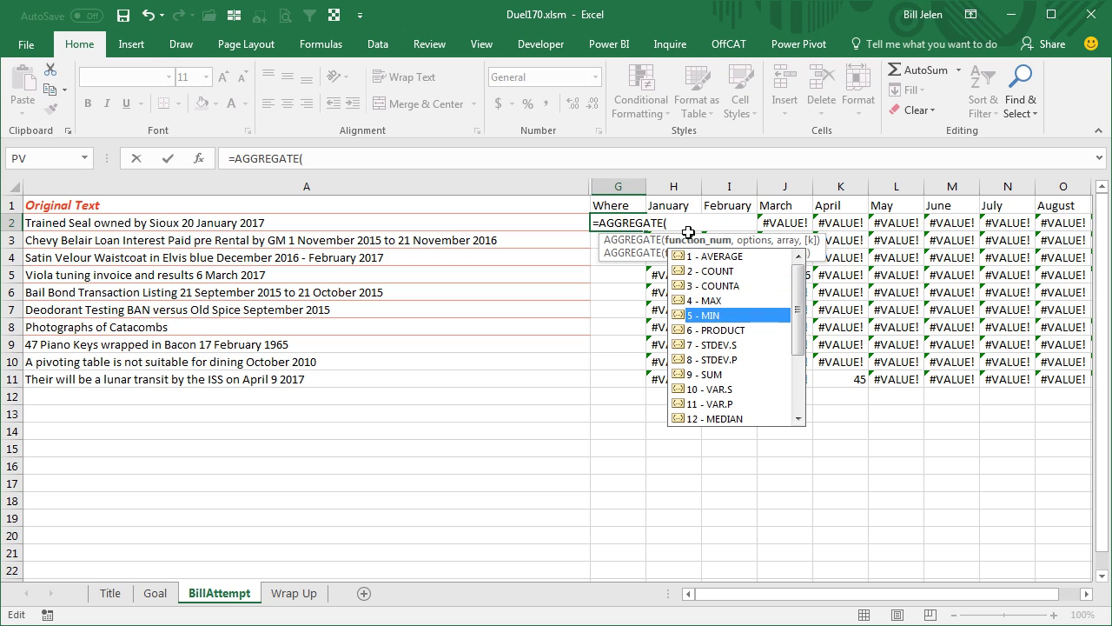
pyautogui.press('Tab')
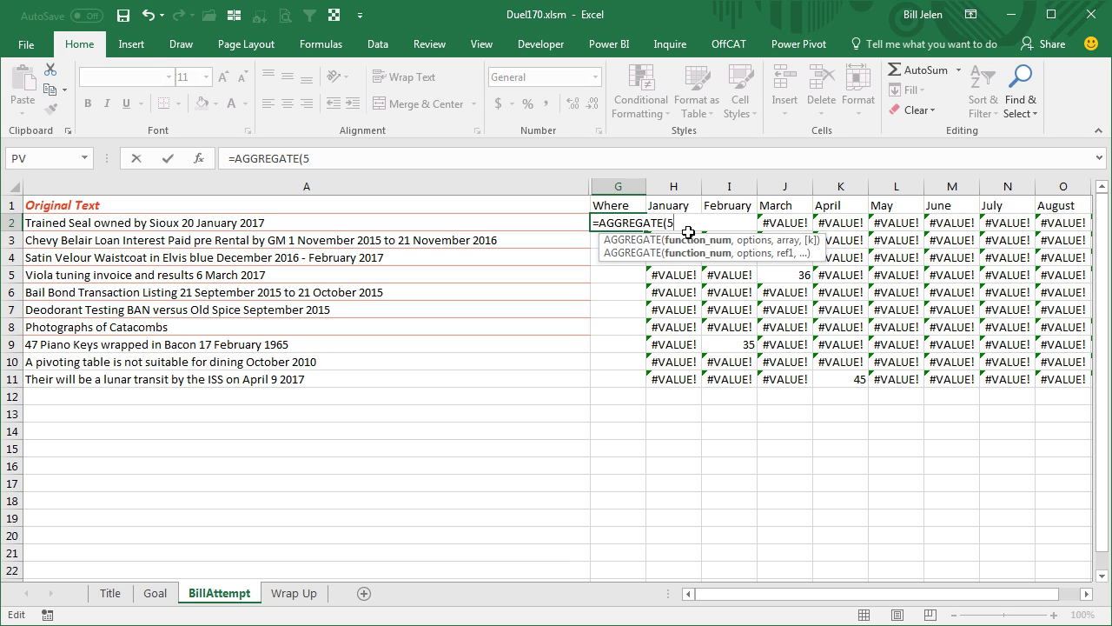
pyautogui.write(',')
pyautogui.press('Down')
pyautogui.press('Down')
pyautogui.press('Down')
pyautogui.press('Down')
pyautogui.press('Down')
pyautogui.press('Down')
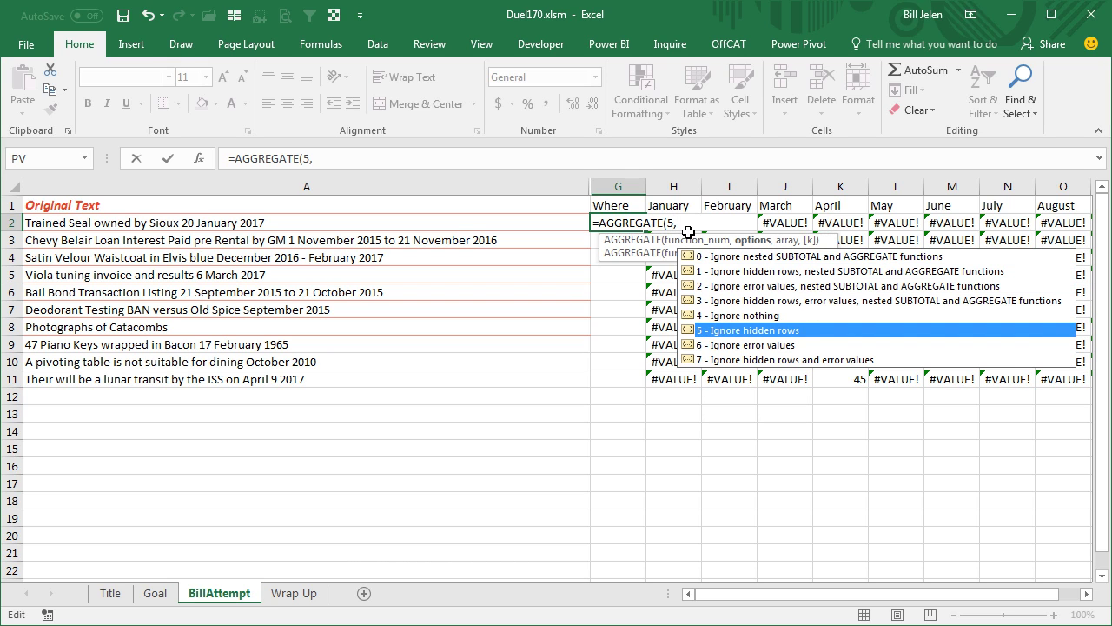
pyautogui.press('Tab')
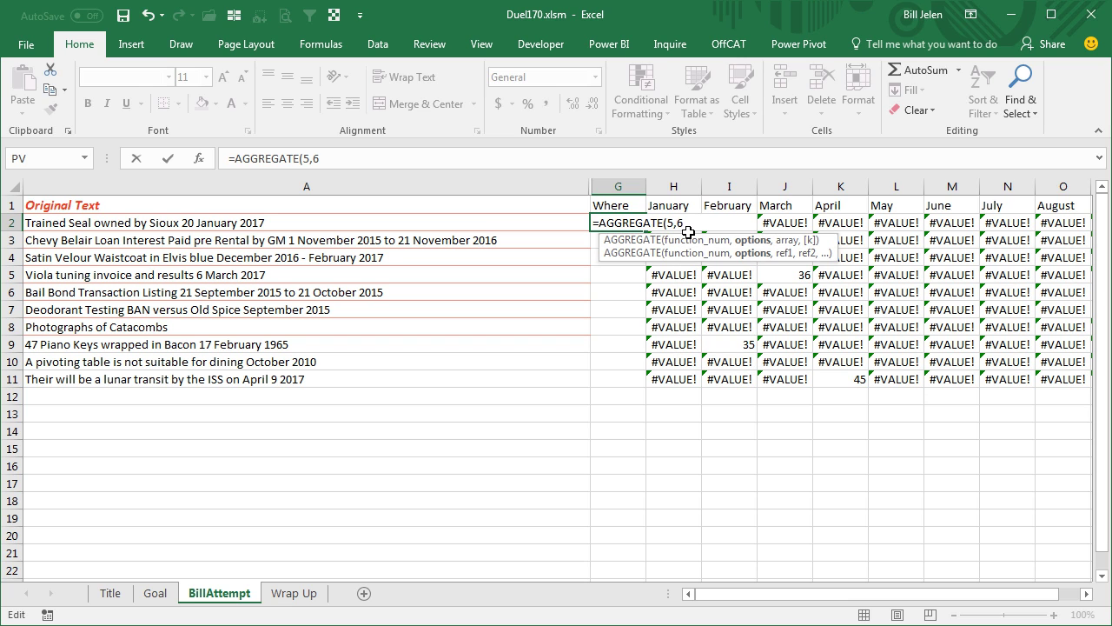
pyautogui.write(',')
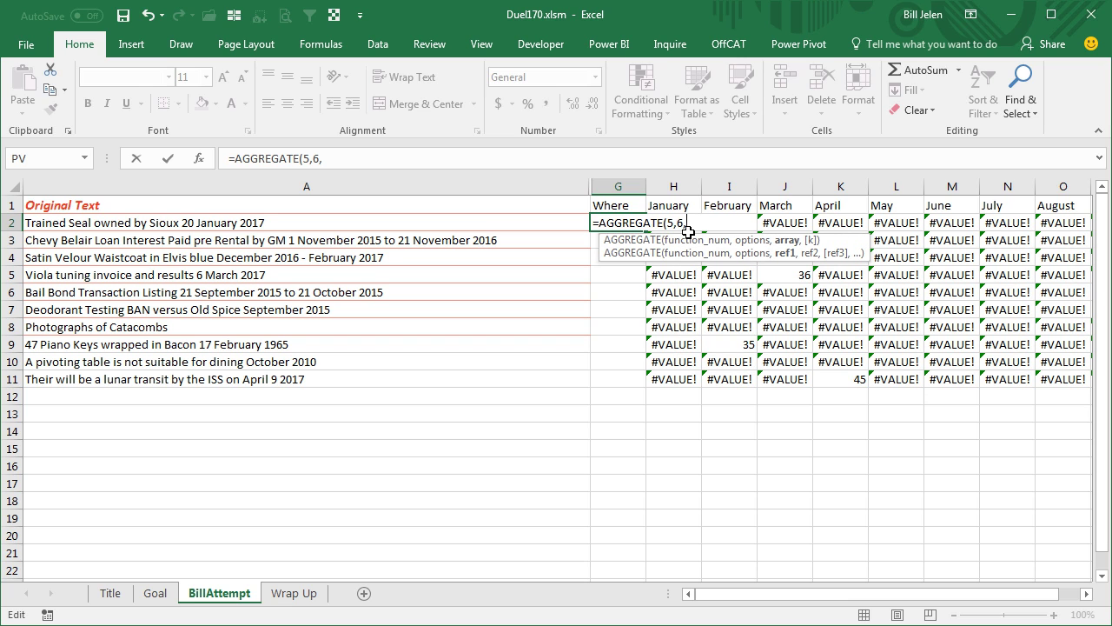
pyautogui.click(687, 230)
pyautogui.hotkey('ctrl', 'shift', 'Right')
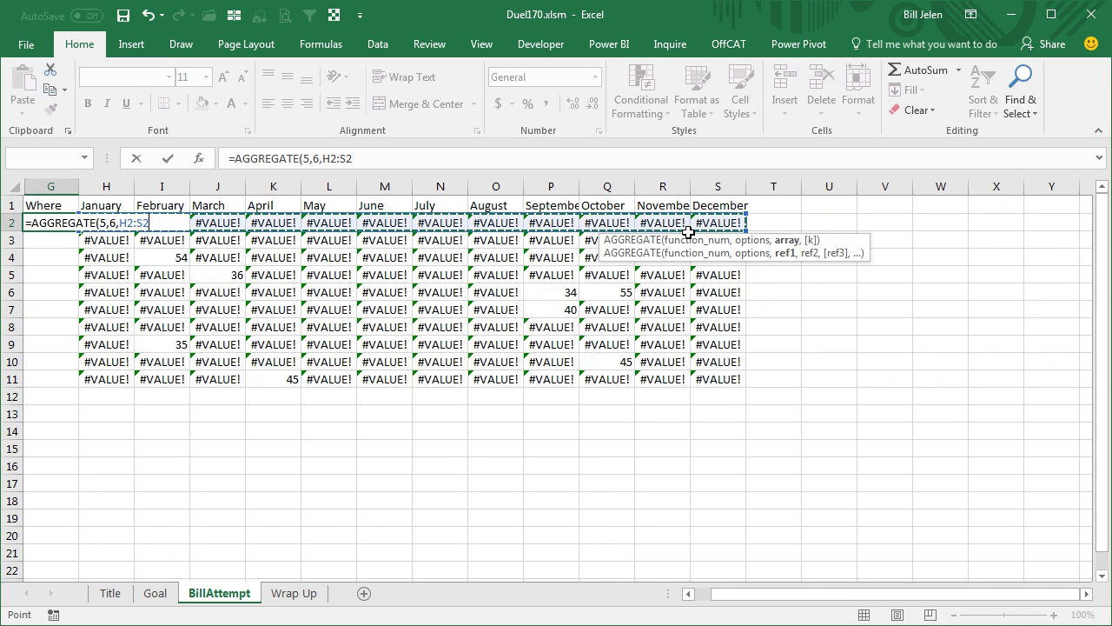
pyautogui.press('Return')
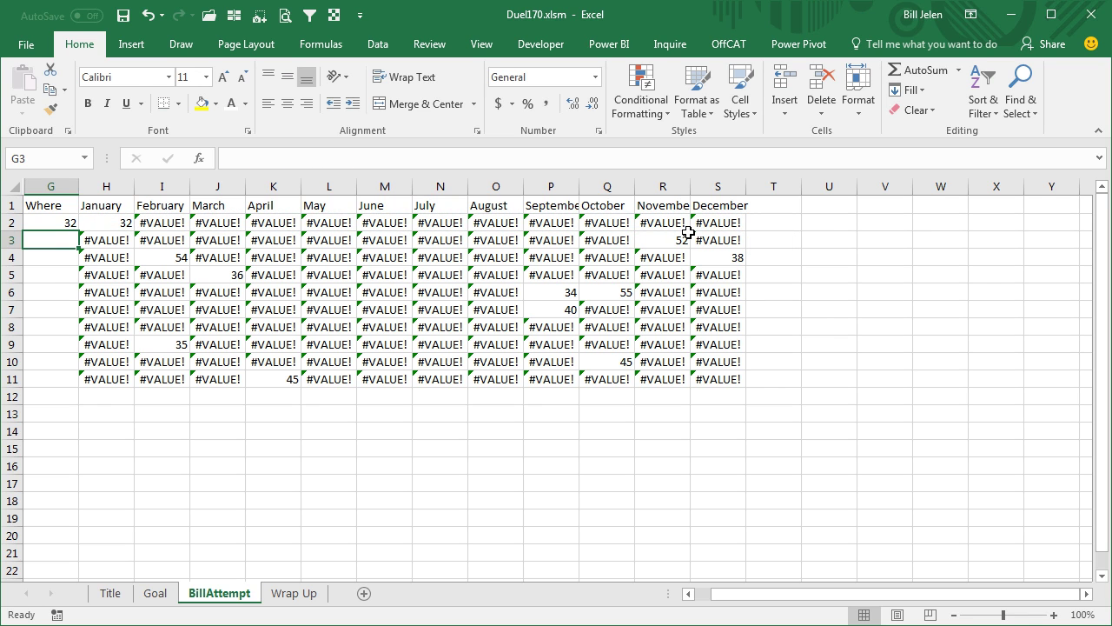
pyautogui.press('Up')
pyautogui.press('Home')
pyautogui.press('Right')
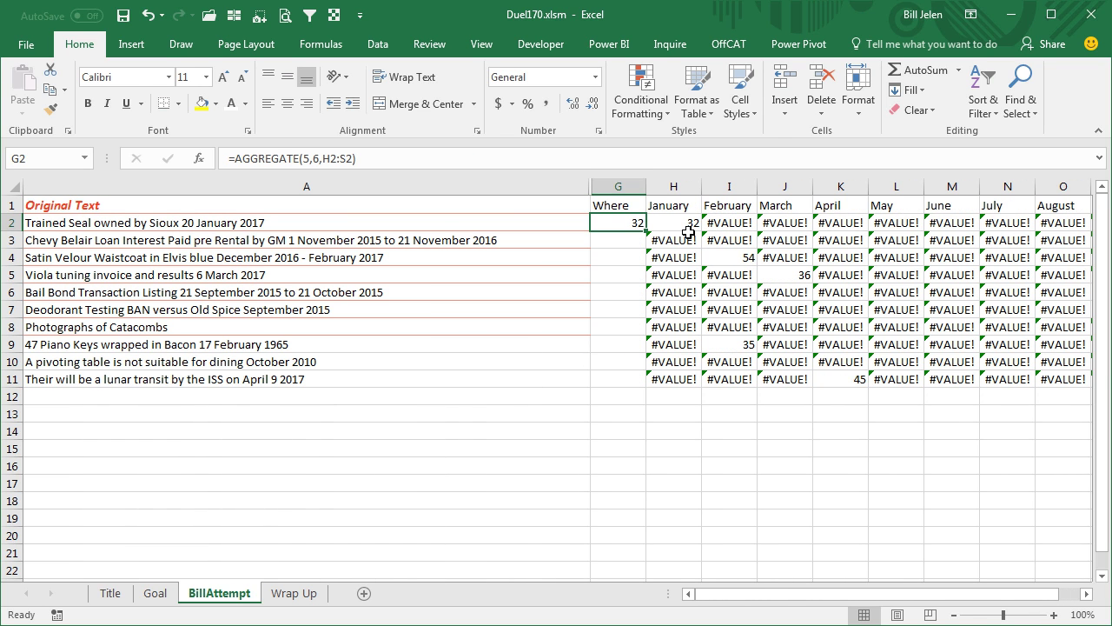
pyautogui.doubleClick(646, 232)
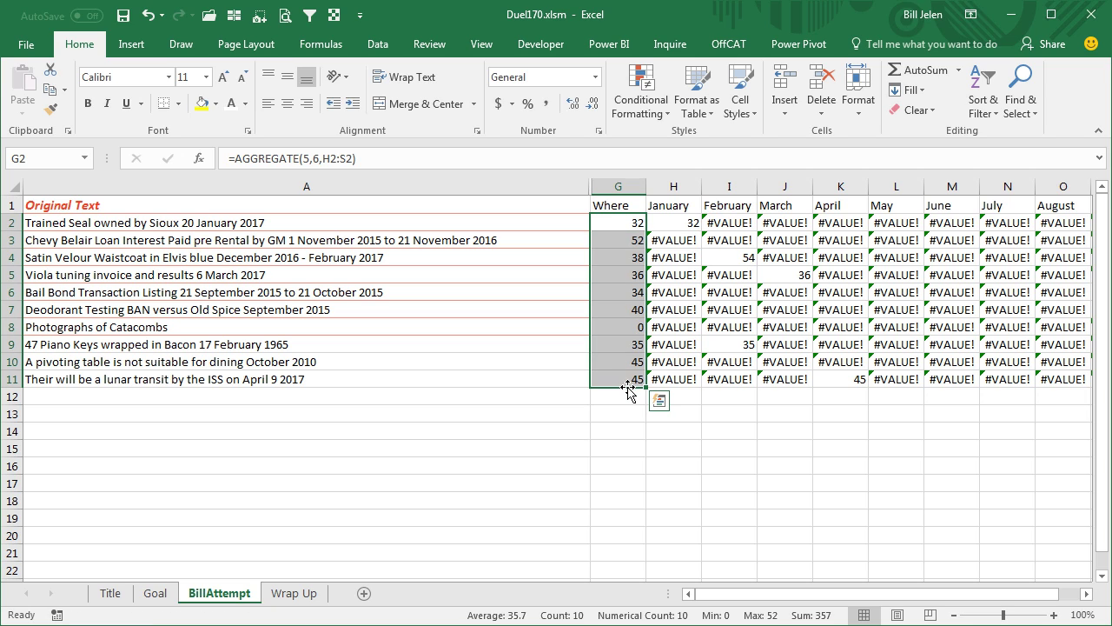
pyautogui.click(634, 328)
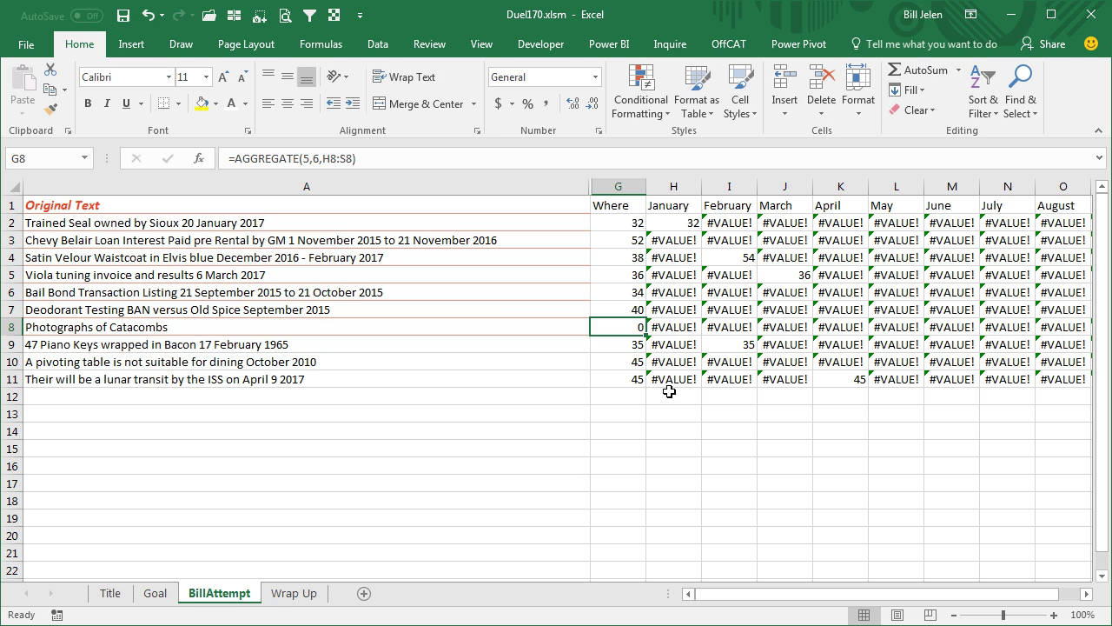
# Unhide hidden columns B through F within the A:G selection.
pyautogui.moveTo(623, 186); pyautogui.dragTo(547, 184)
pyautogui.hotkey('alt', 'o')
pyautogui.press('c')
pyautogui.press('u')
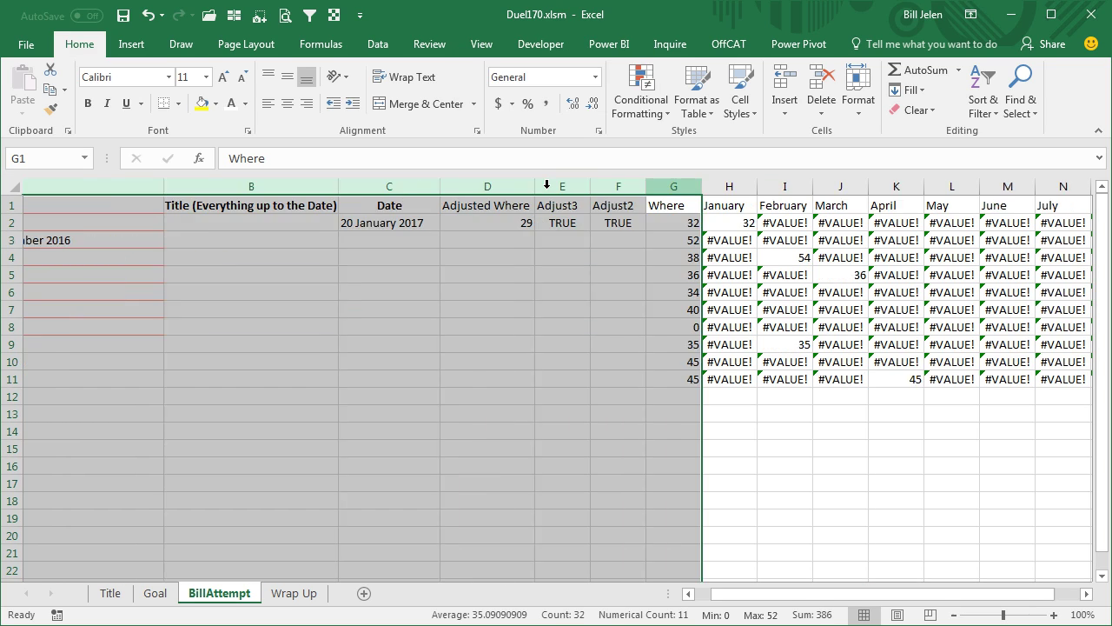
pyautogui.press('Down')
pyautogui.press('Left')
pyautogui.press('Left')
pyautogui.press('Left')
pyautogui.press('Left')
pyautogui.press('Left')
pyautogui.press('Left')
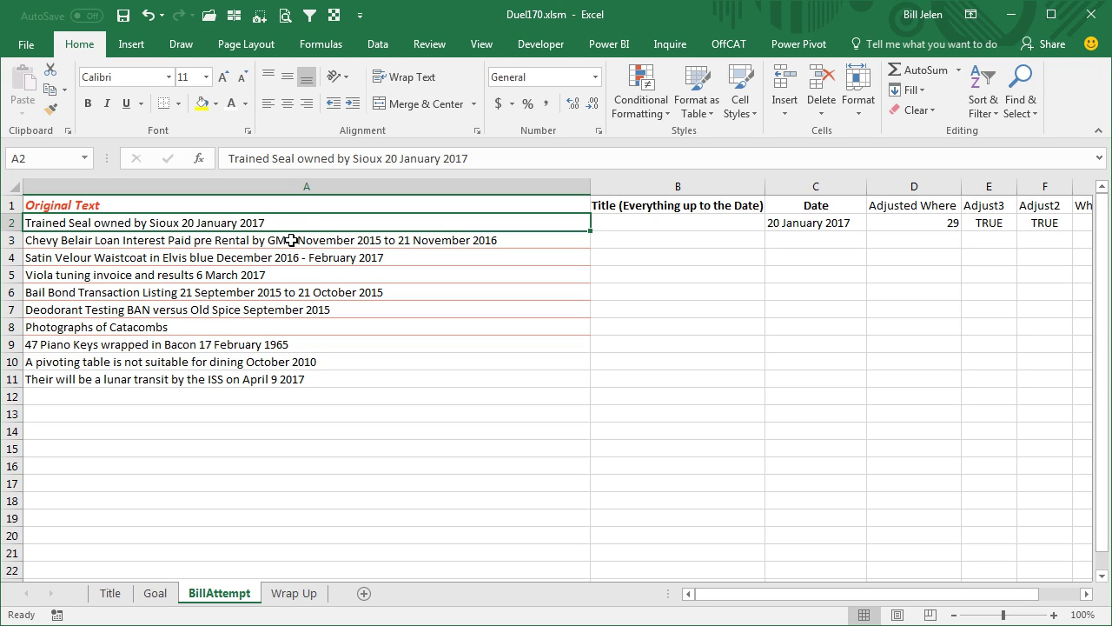
# Inspect F2's Adjust2 formula =ISNUMBER(MID(A2,G2-2,1)+0) in place, leaving it unchanged.
pyautogui.click(1050, 206)
pyautogui.click(1050, 221)
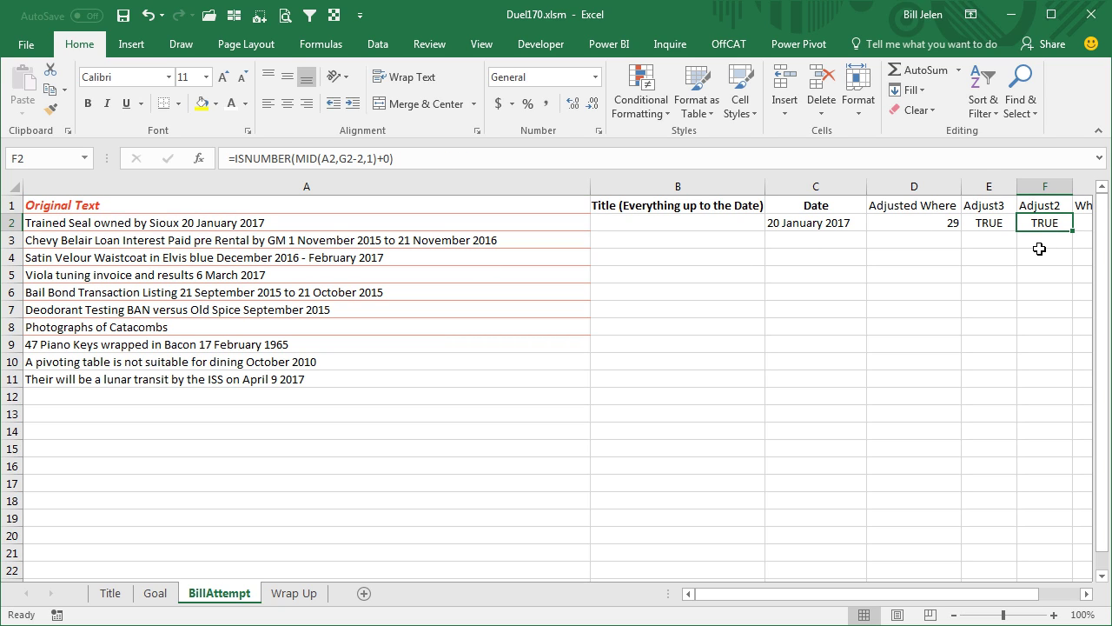
pyautogui.click(1086, 594)
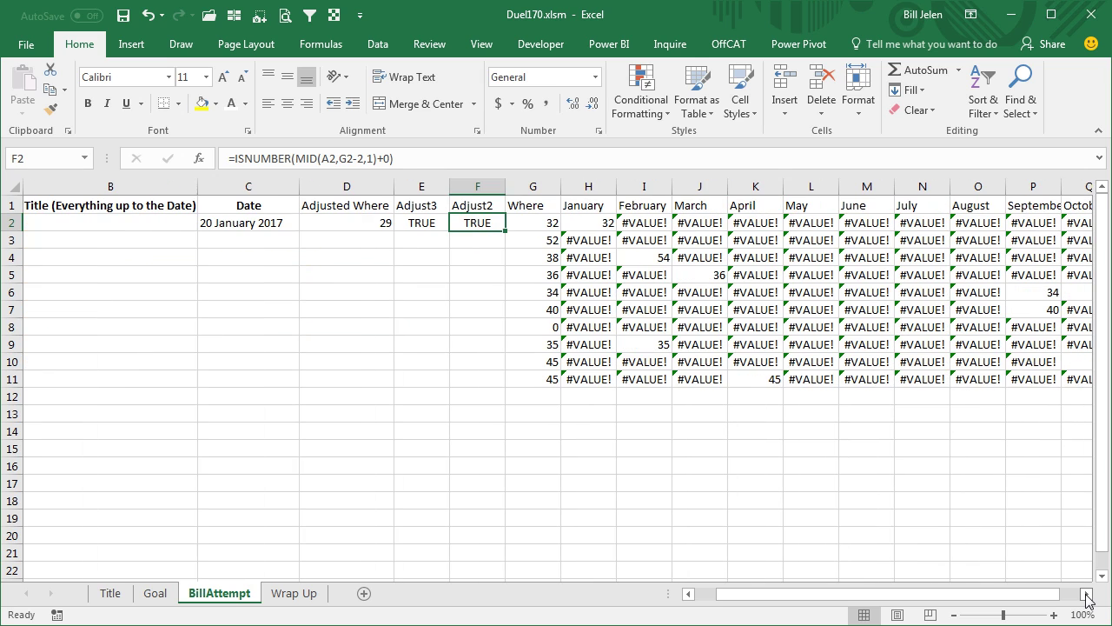
pyautogui.press('F2')
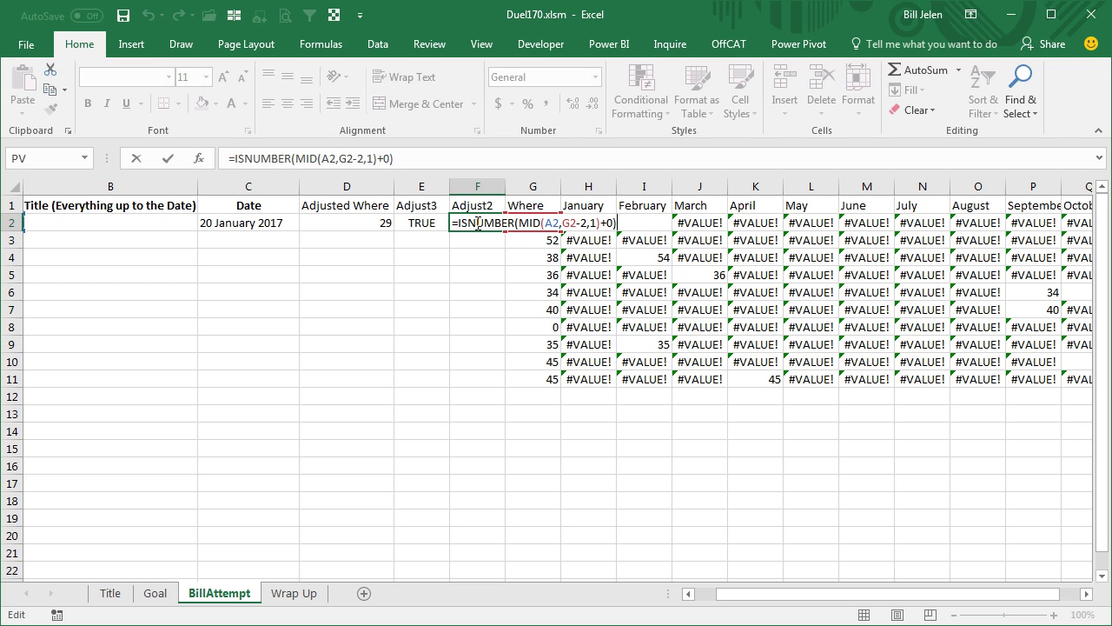
pyautogui.hotkey('ctrl', 'Return')
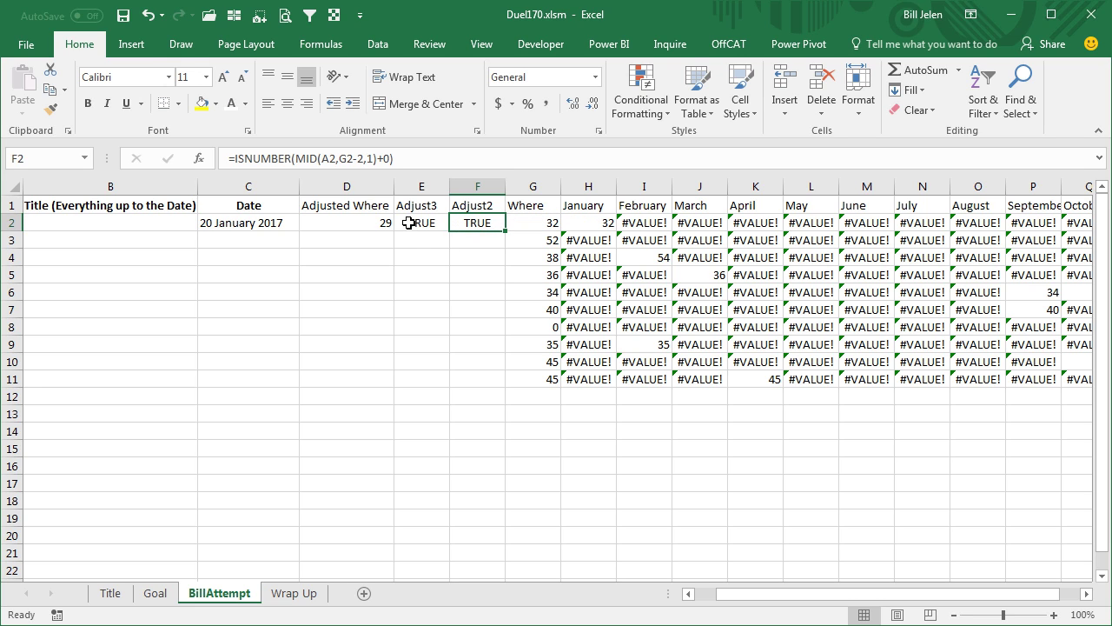
pyautogui.press('Home')
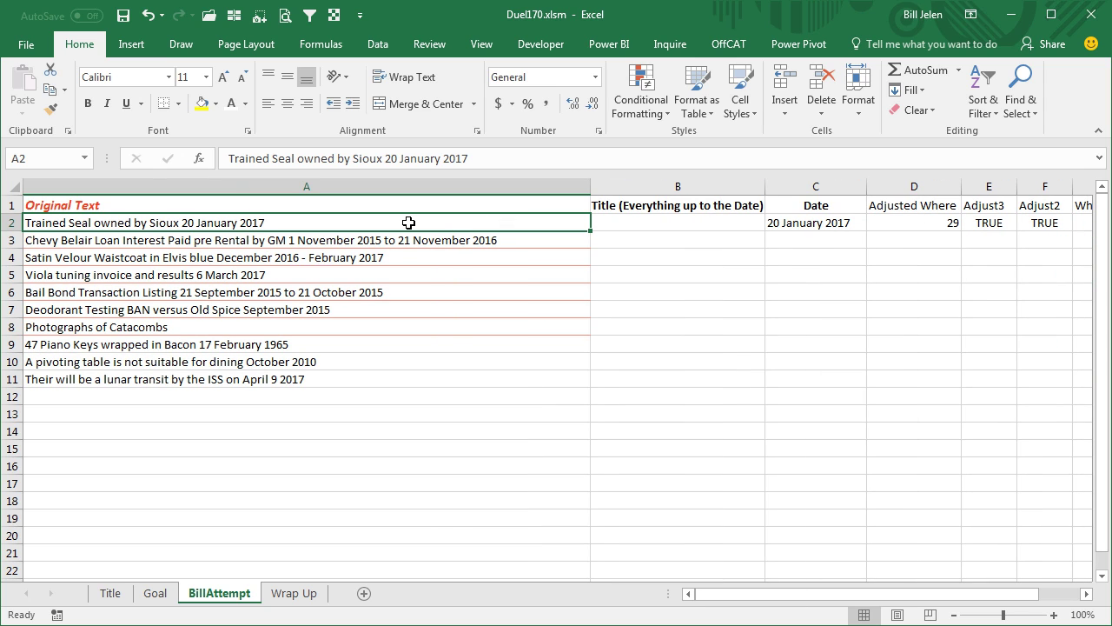
pyautogui.press('Right')
pyautogui.press('Right')
pyautogui.press('Right')
pyautogui.press('Right')
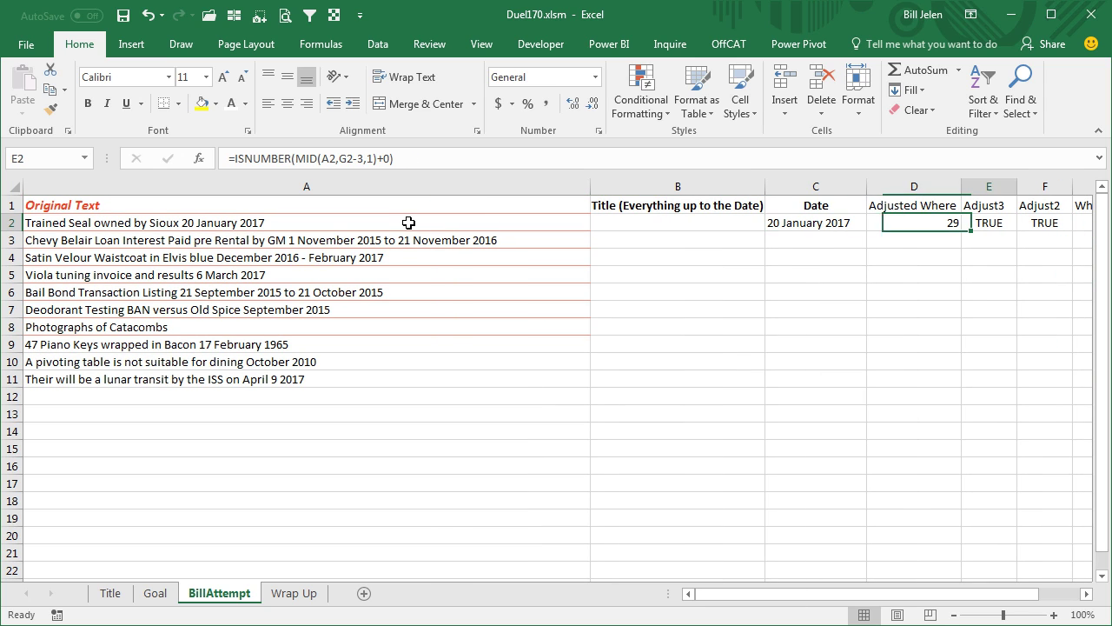
pyautogui.press('F2')
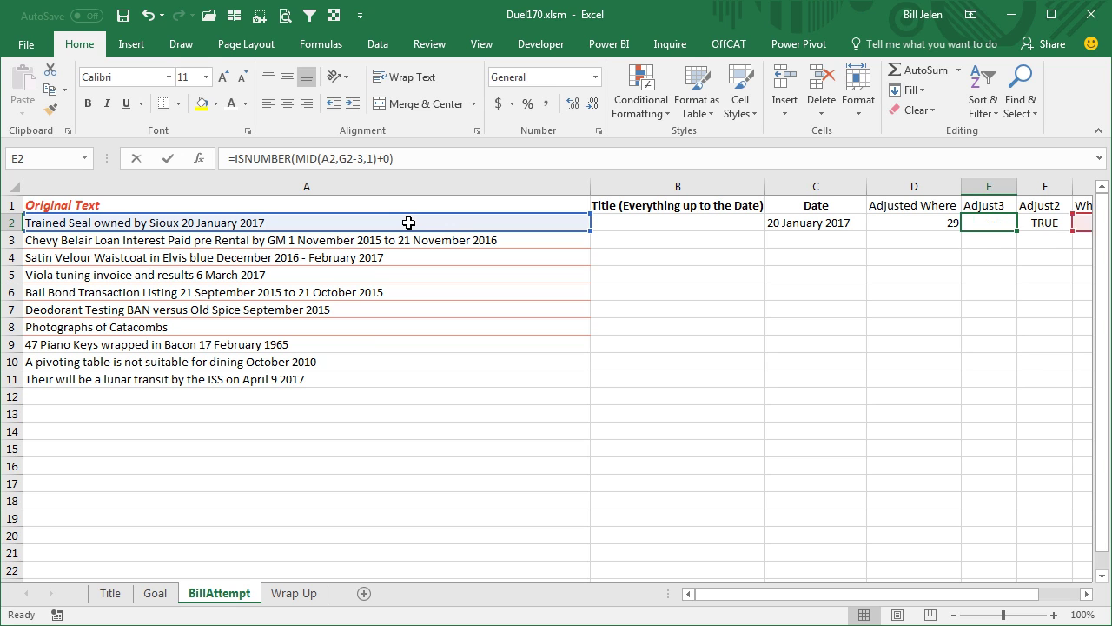
pyautogui.click(1086, 593)
pyautogui.click(1086, 594)
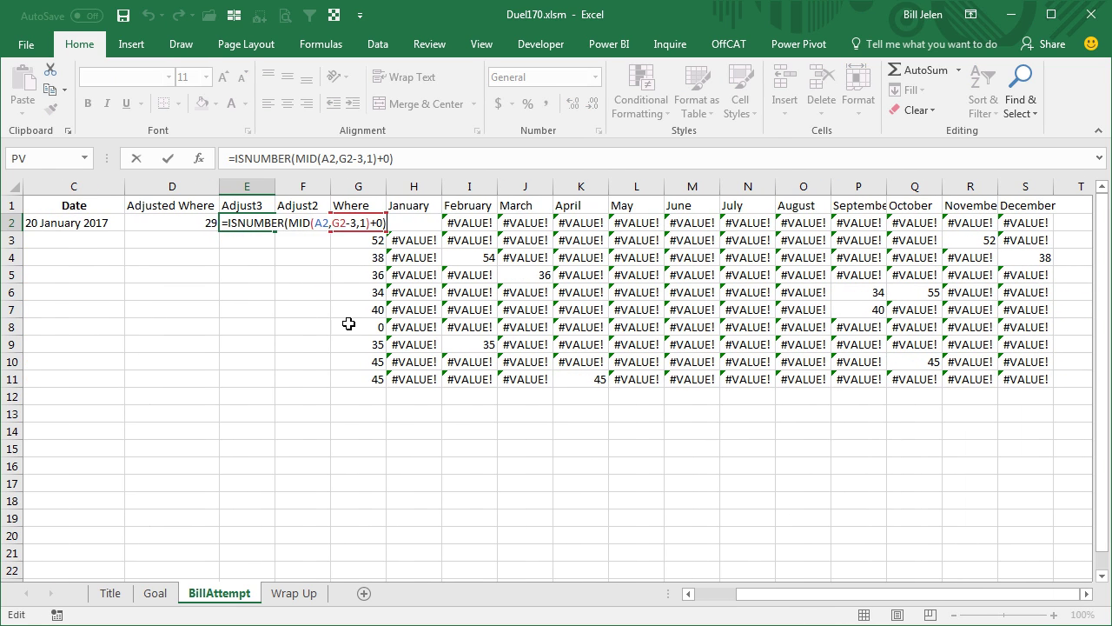
pyautogui.click(349, 229)
pyautogui.click(372, 222)
pyautogui.hotkey('ctrl', 'Return')
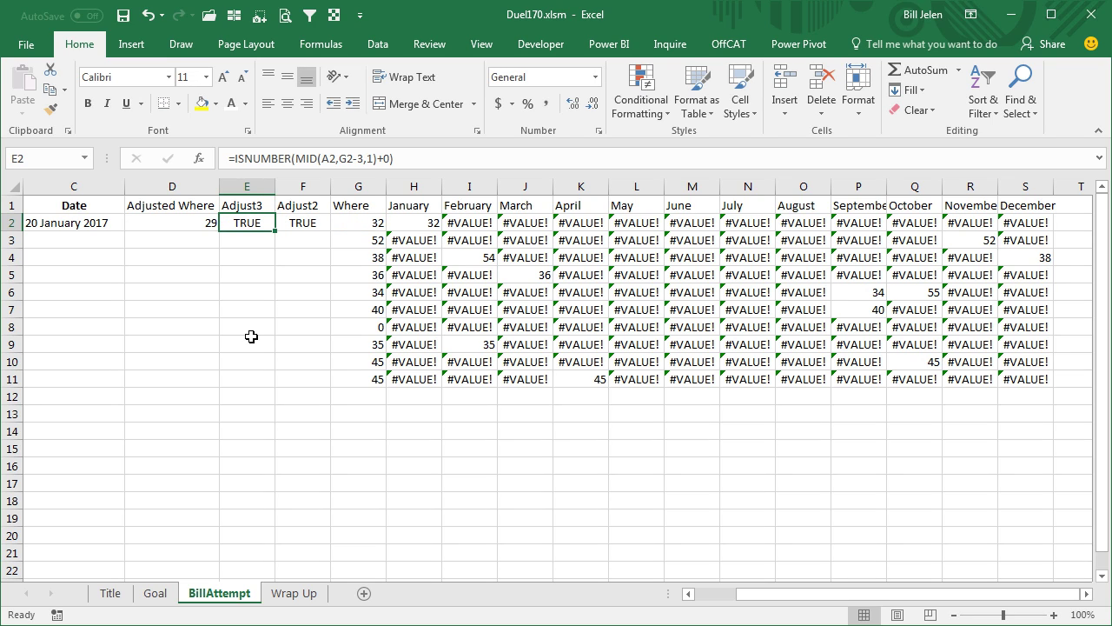
pyautogui.press('Left')
pyautogui.press('F2')
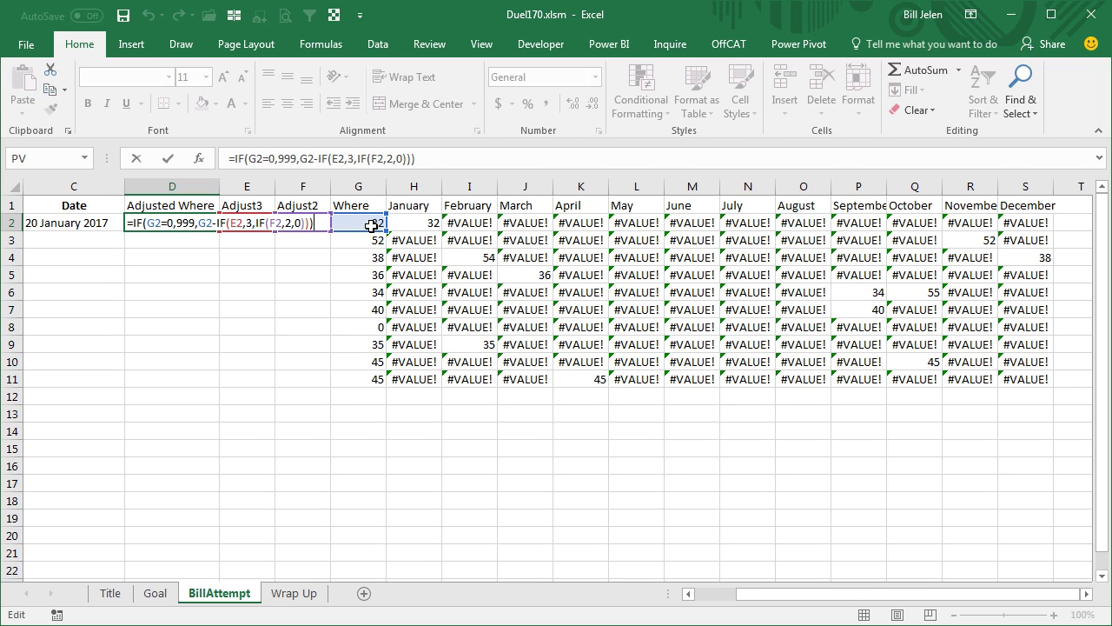
pyautogui.press('Up')
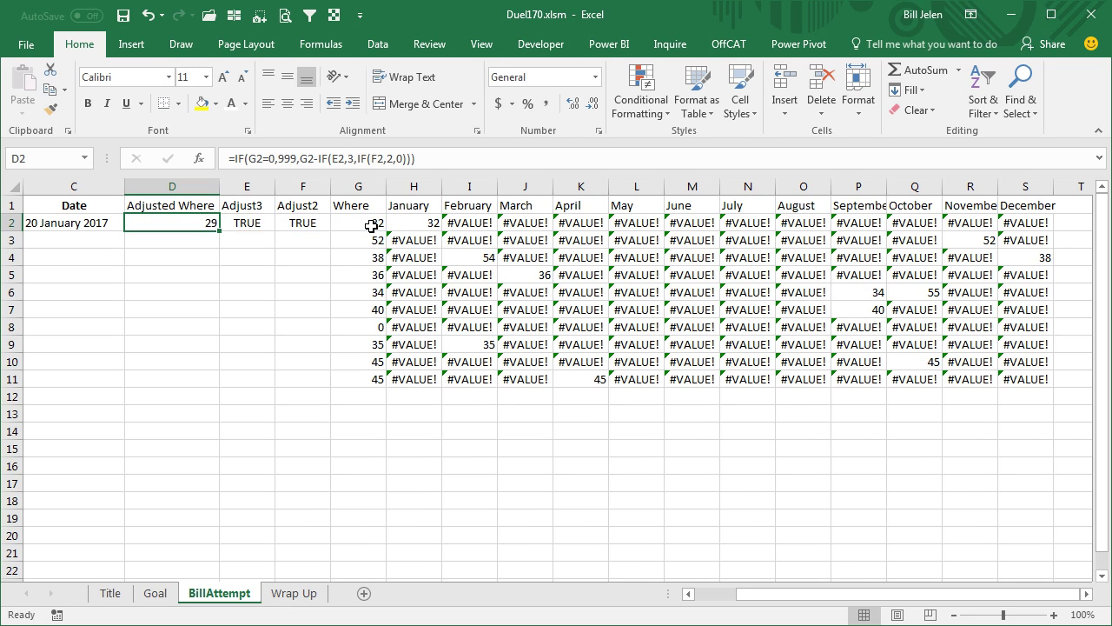
pyautogui.hotkey('shift', 'Right')
pyautogui.hotkey('shift', 'Right')
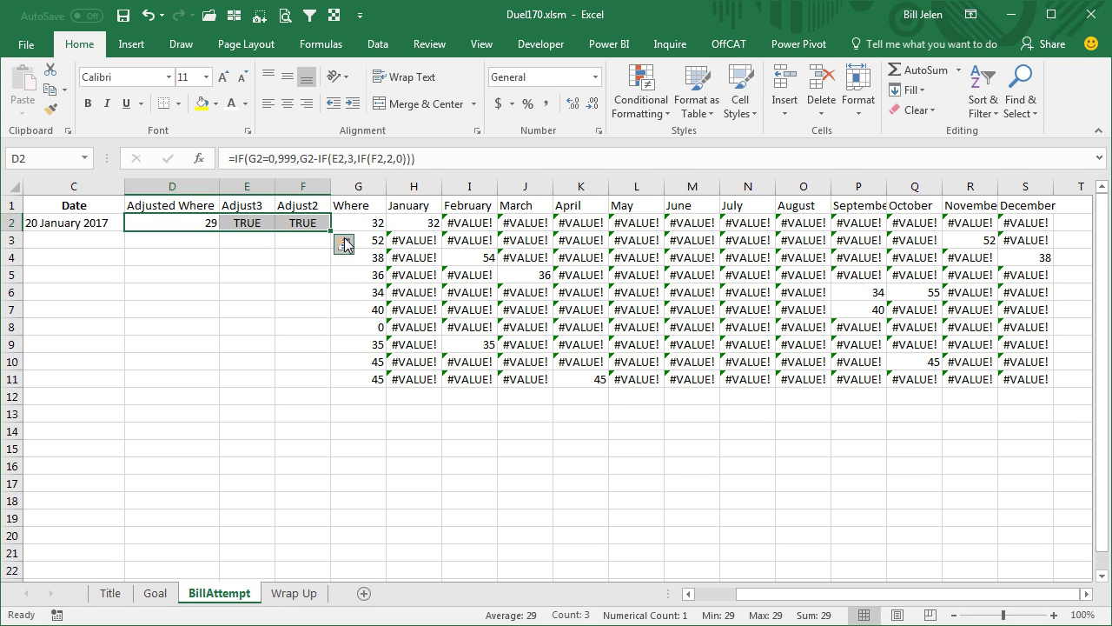
# Copy the D2:F2 formulas down to row 11, giving Adjusted Where values from 29 to 999.
pyautogui.doubleClick(330, 231)
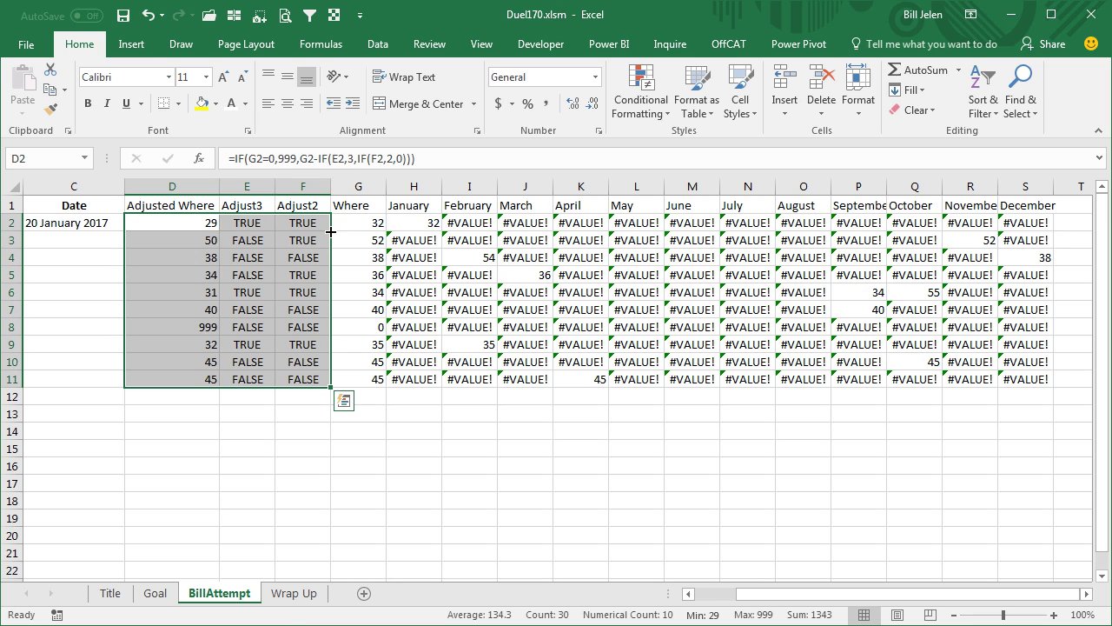
pyautogui.click(201, 220)
pyautogui.press('Left')
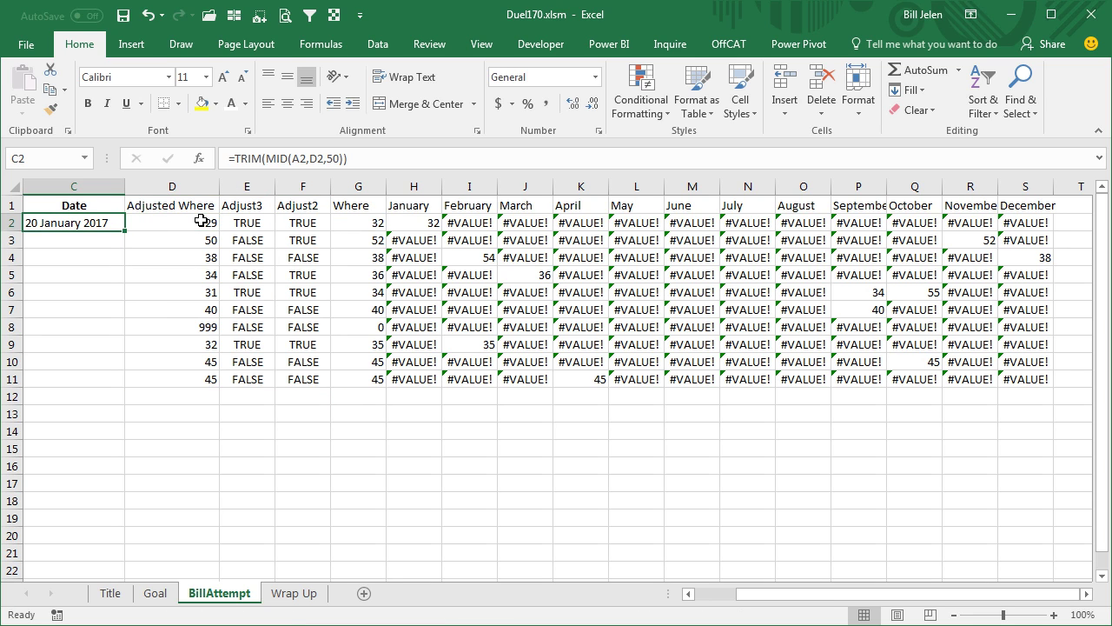
pyautogui.press('Left')
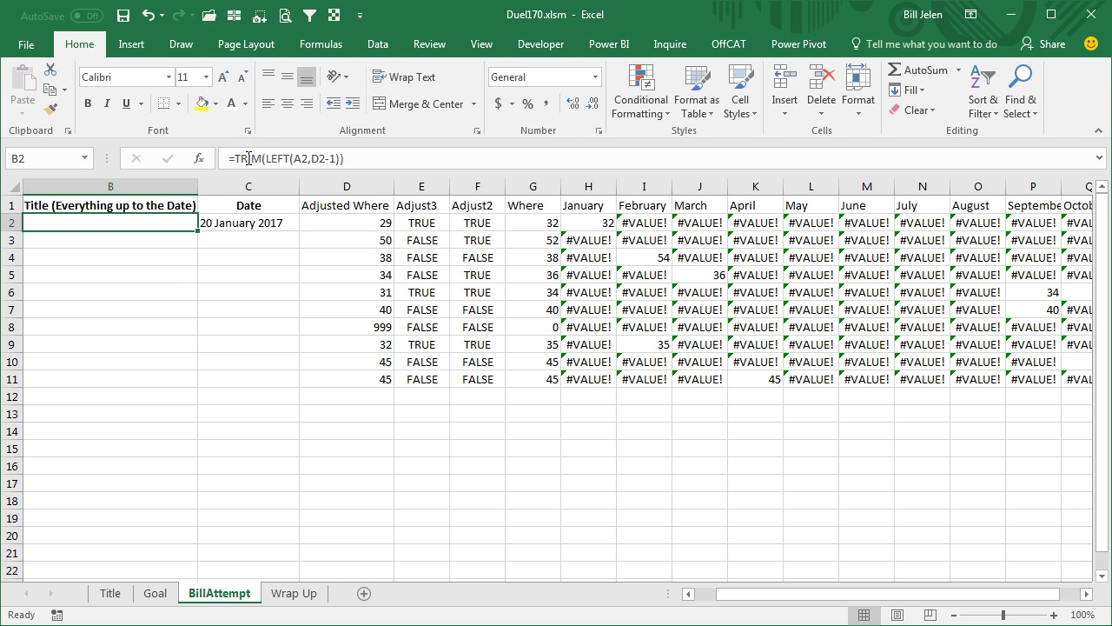
# Make B2's title text black, then fill the B2:C2 Title and Date formulas down to row 11.
pyautogui.click(245, 103)
pyautogui.click(246, 164)
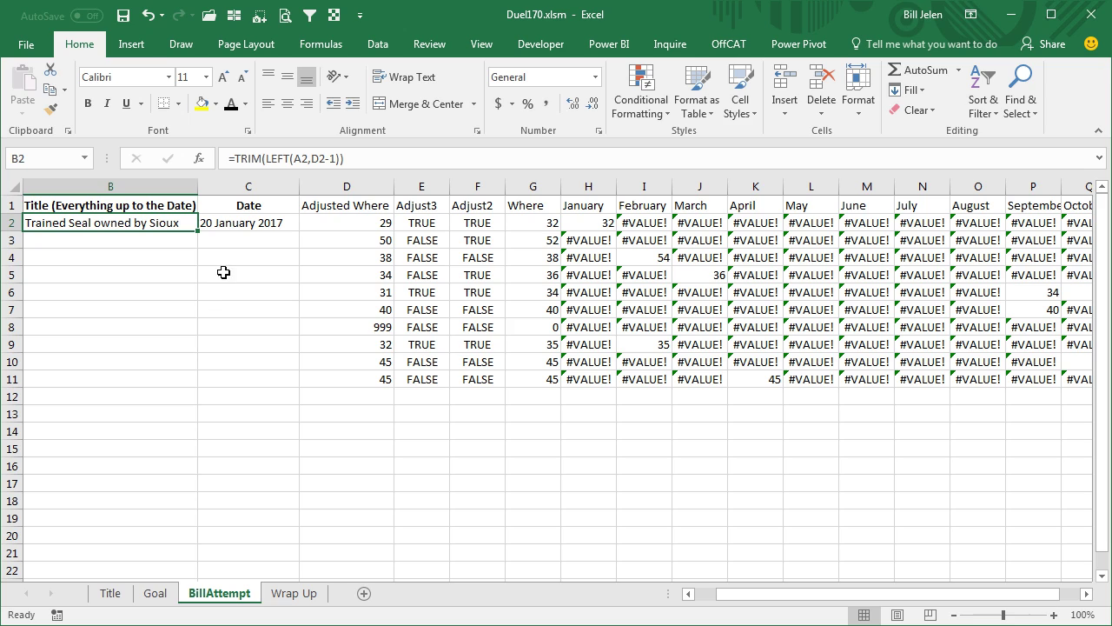
pyautogui.click(240, 224)
pyautogui.press('F2')
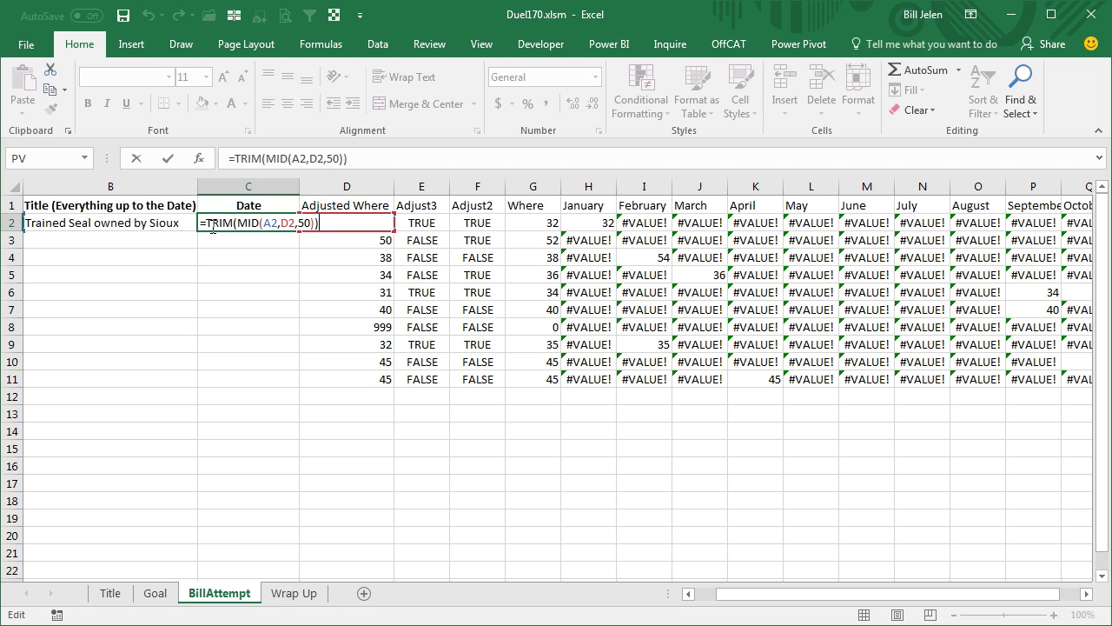
pyautogui.press('Return')
pyautogui.moveTo(192, 224); pyautogui.dragTo(212, 224)
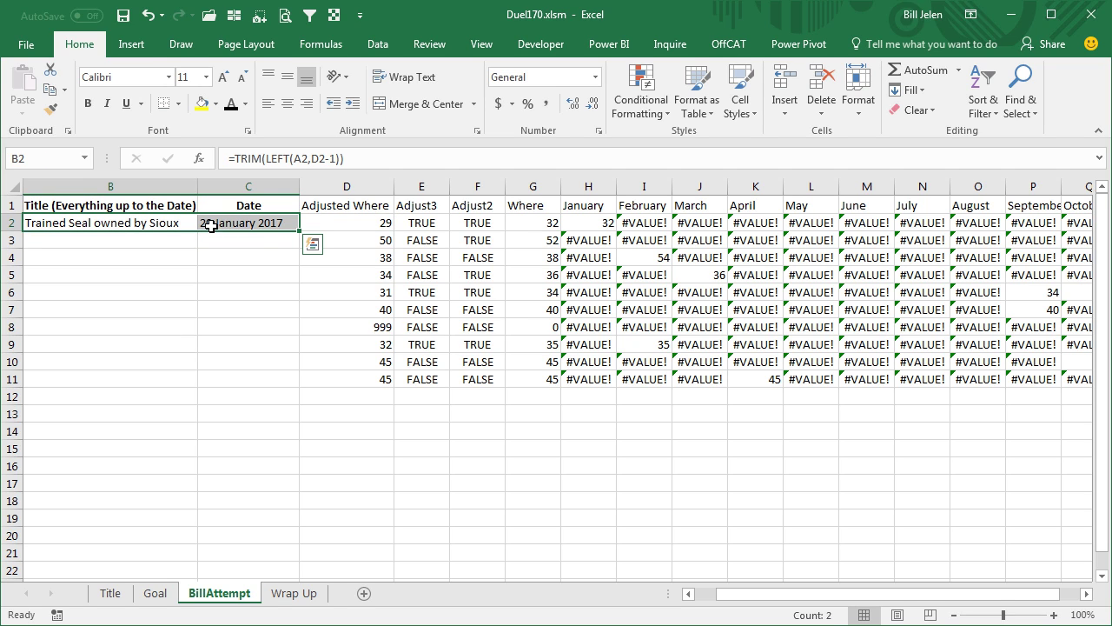
pyautogui.doubleClick(298, 230)
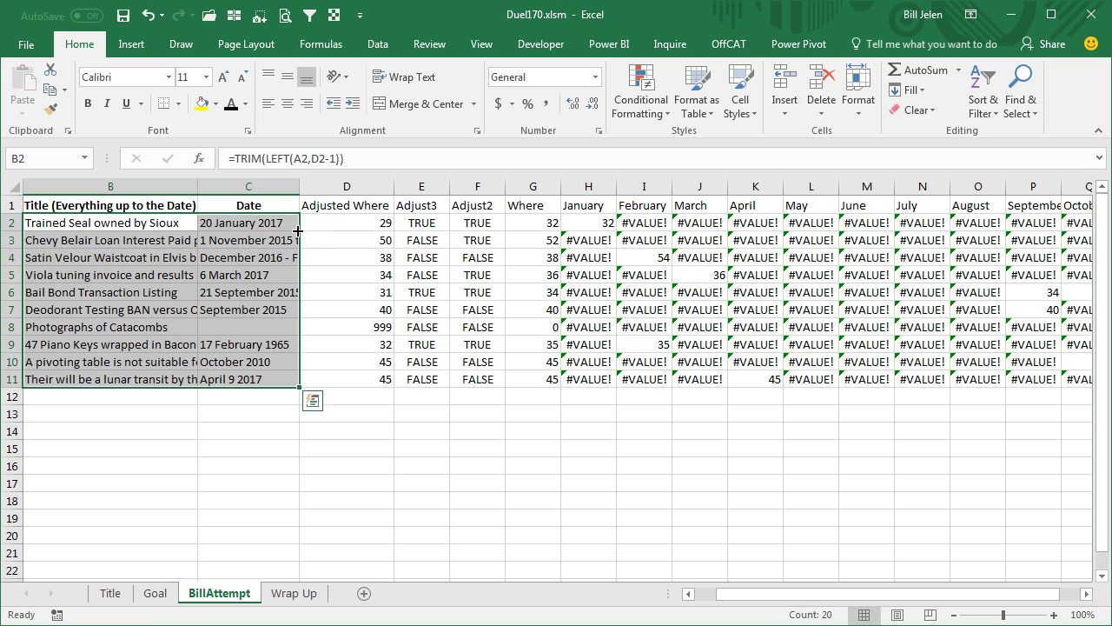
pyautogui.press('Right')
pyautogui.press('Right')
pyautogui.press('Right')
pyautogui.press('Right')
pyautogui.press('Right')
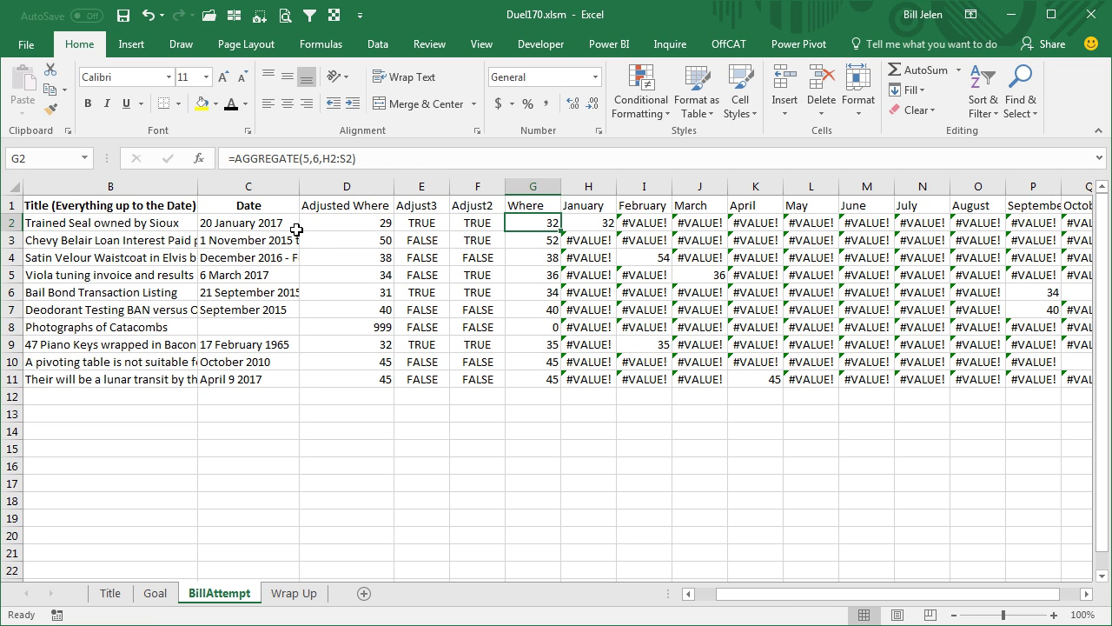
pyautogui.press('Right')
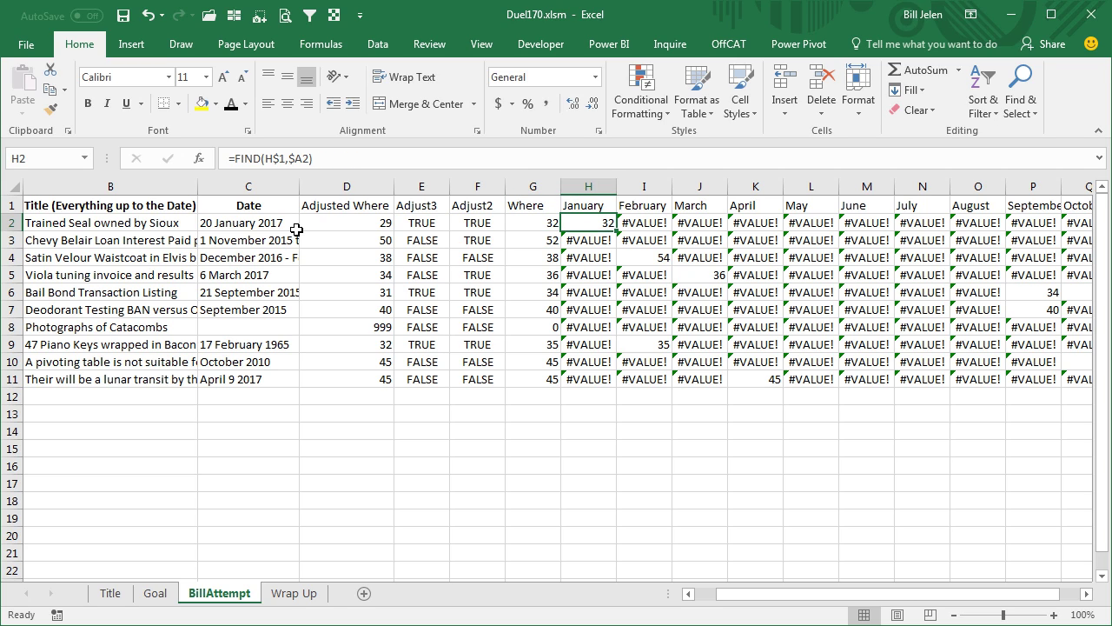
pyautogui.press('Left')
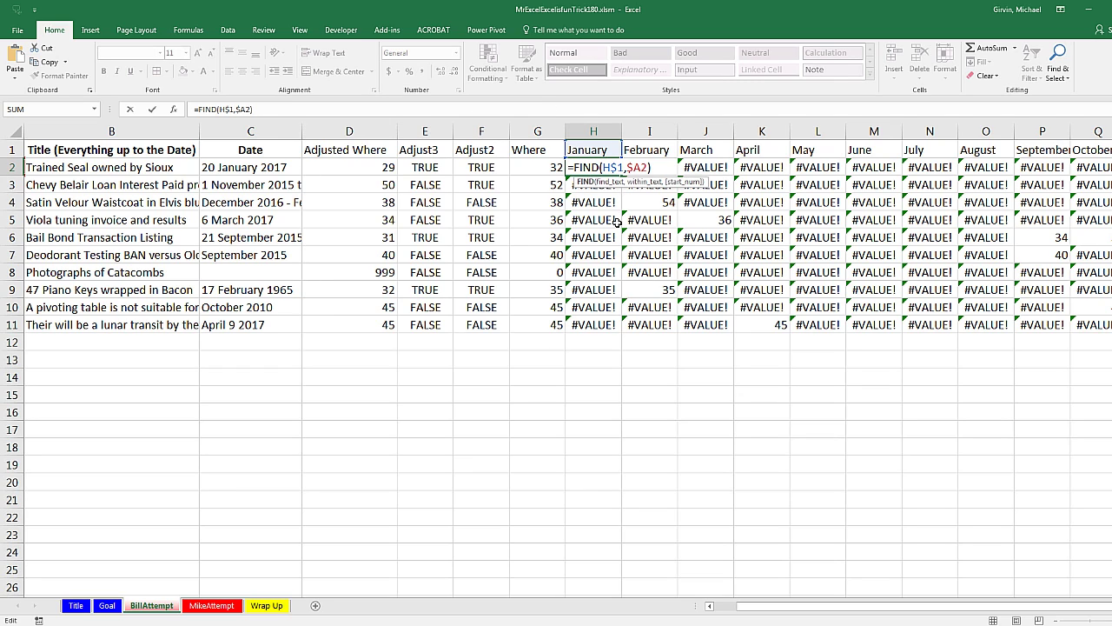
# Confirm H2's FIND formula, review the Where and Adjust2 formulas unchanged, and switch to MikeAttempt.
pyautogui.hotkey('ctrl', 'Return')
pyautogui.doubleClick(521, 169)
pyautogui.press('Escape')
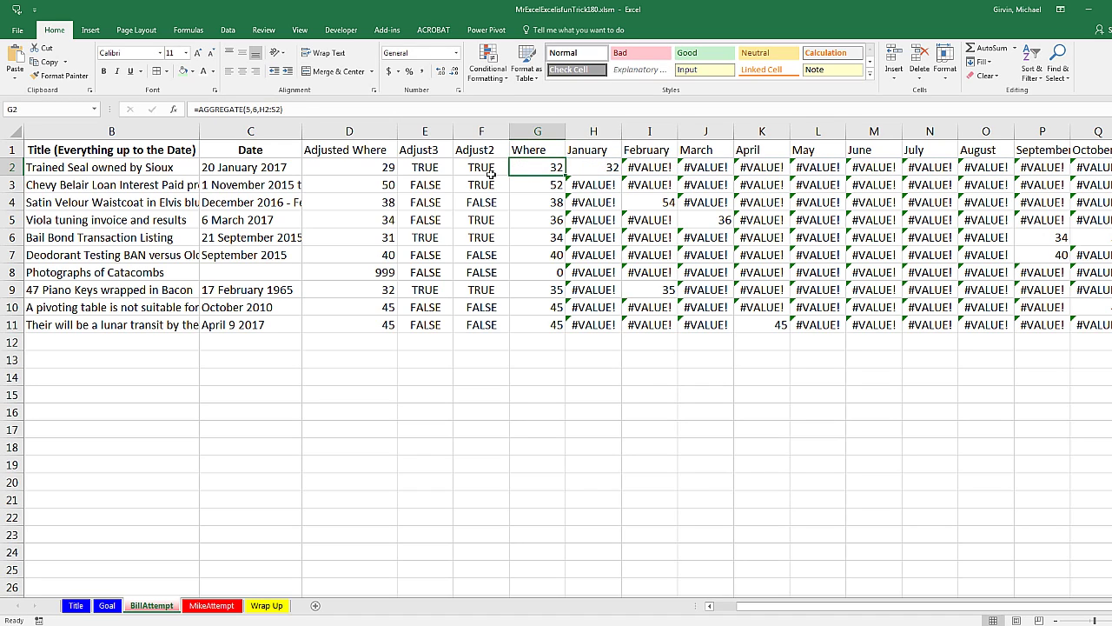
pyautogui.doubleClick(484, 168)
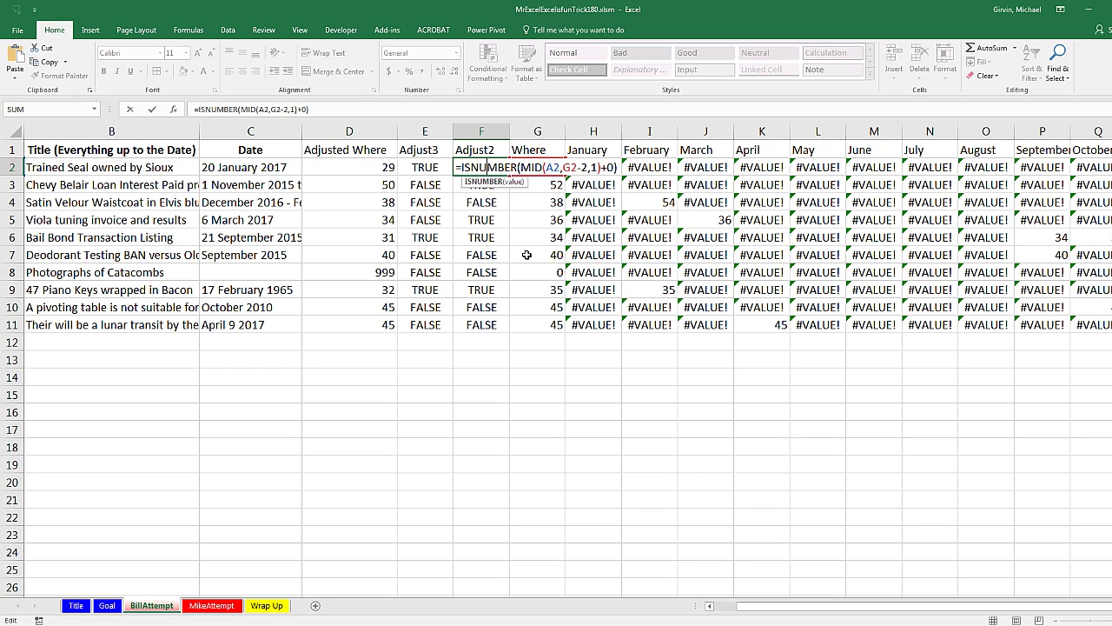
pyautogui.press('Escape')
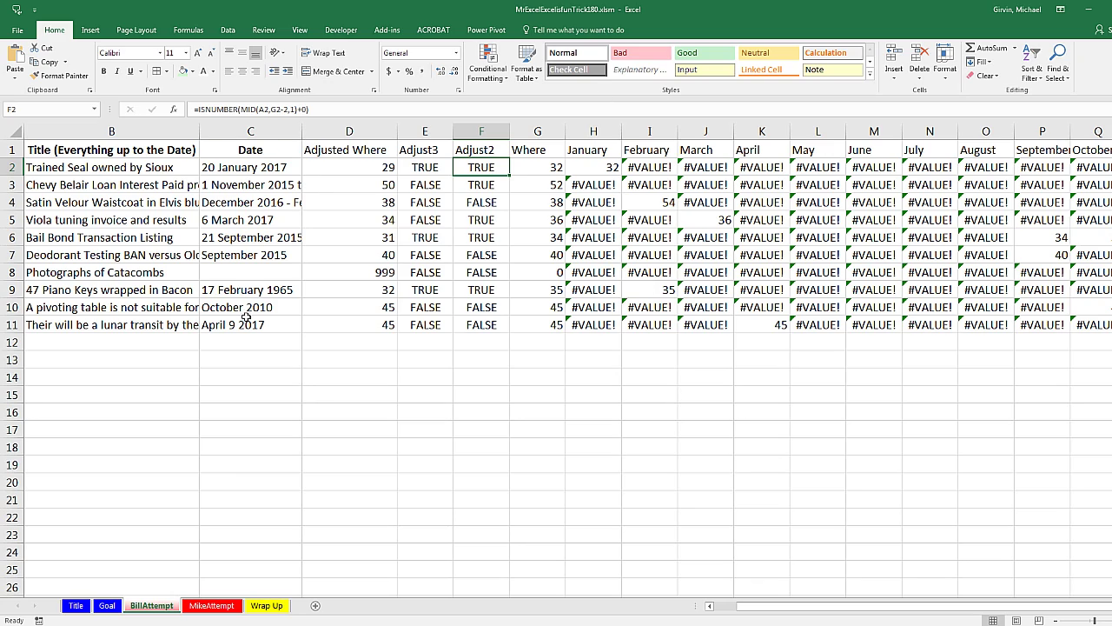
pyautogui.click(225, 606)
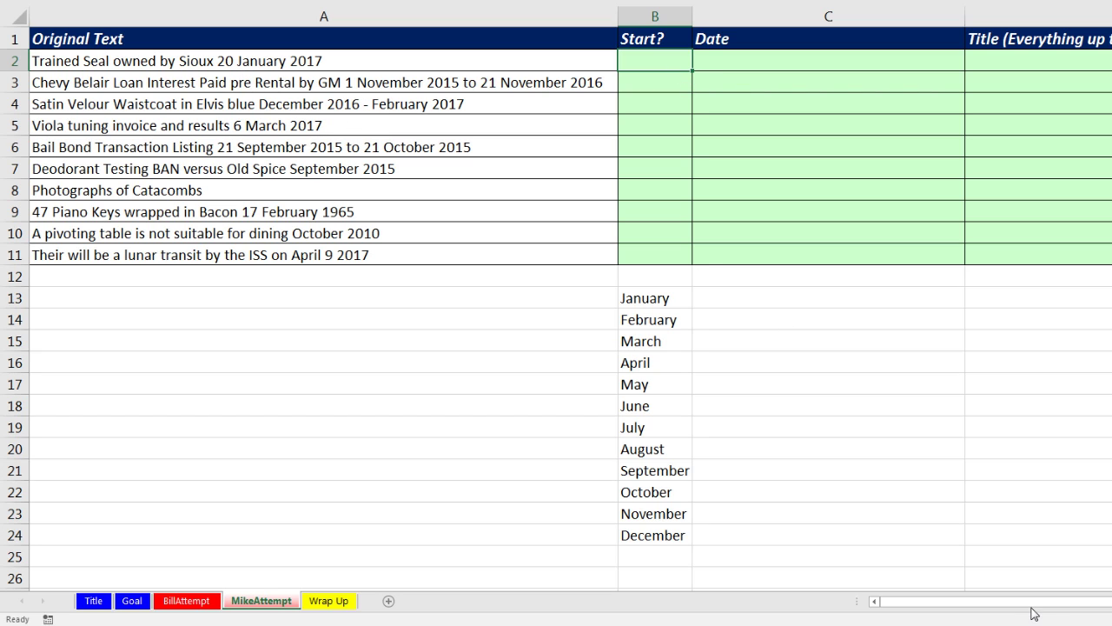
# Enter =SEARCH(B13,A2) in B2 to locate January in the first text, returning 32.
pyautogui.write('=s')
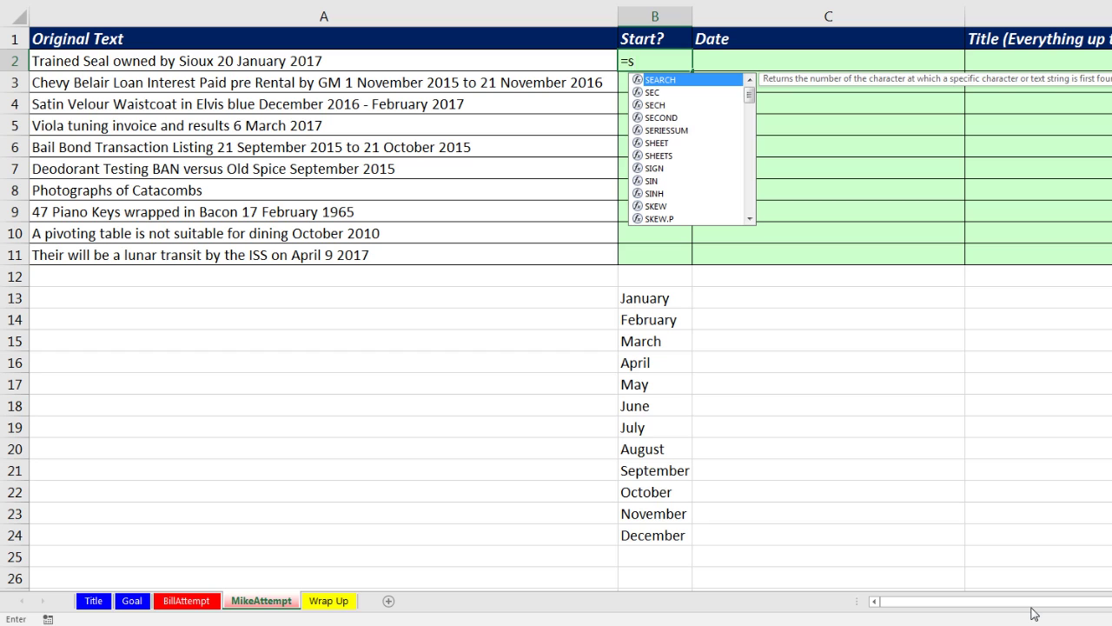
pyautogui.press('Tab')
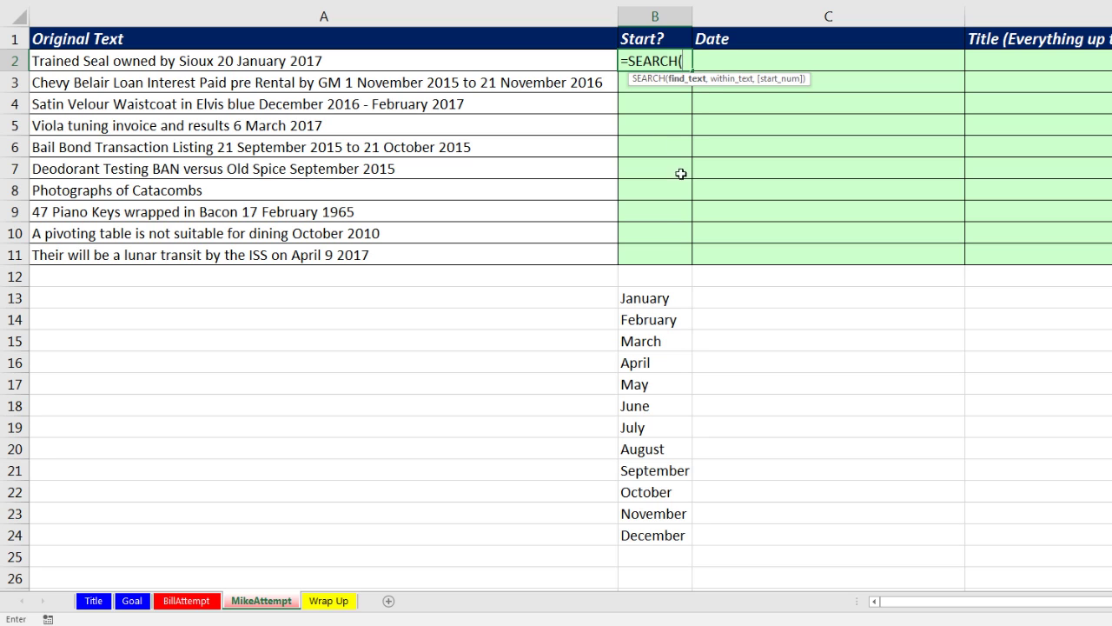
pyautogui.click(661, 296)
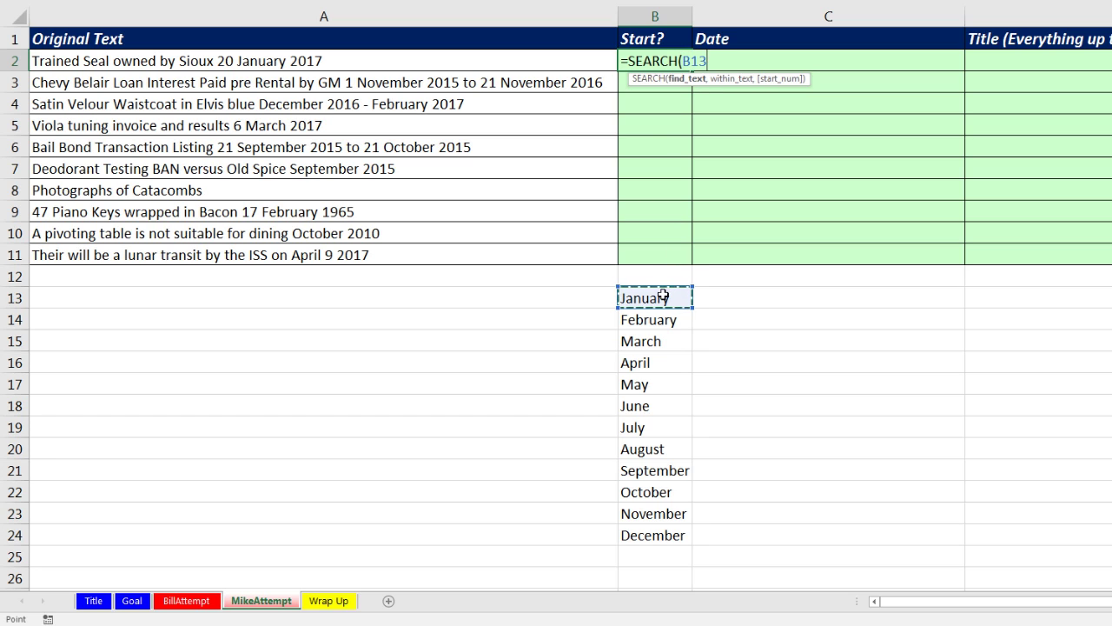
pyautogui.write(',')
pyautogui.click(480, 61)
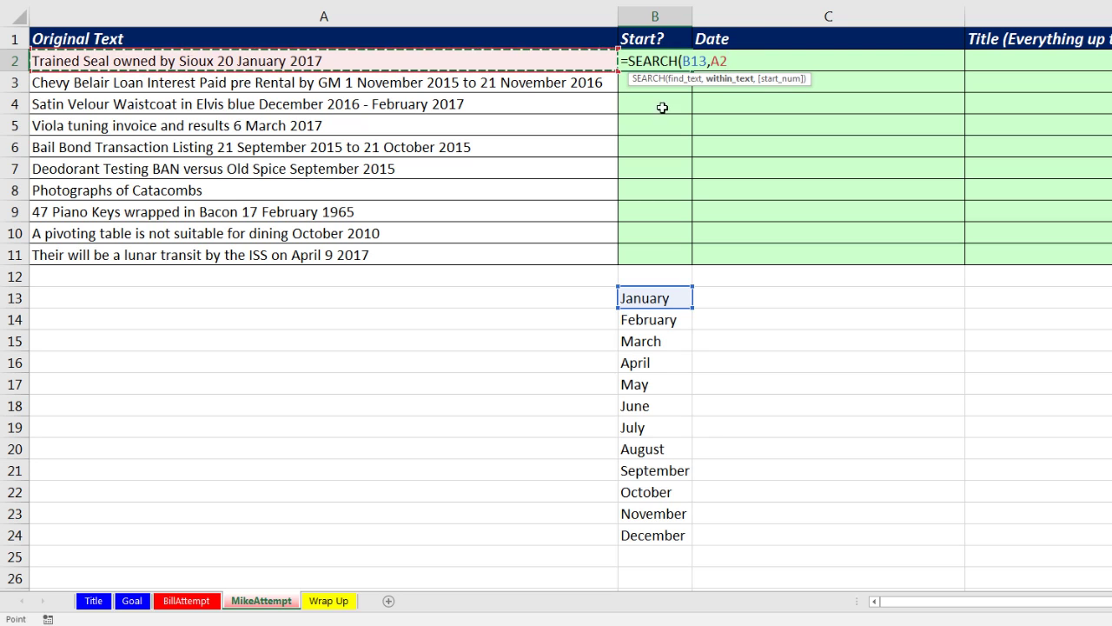
pyautogui.hotkey('ctrl', 'Return')
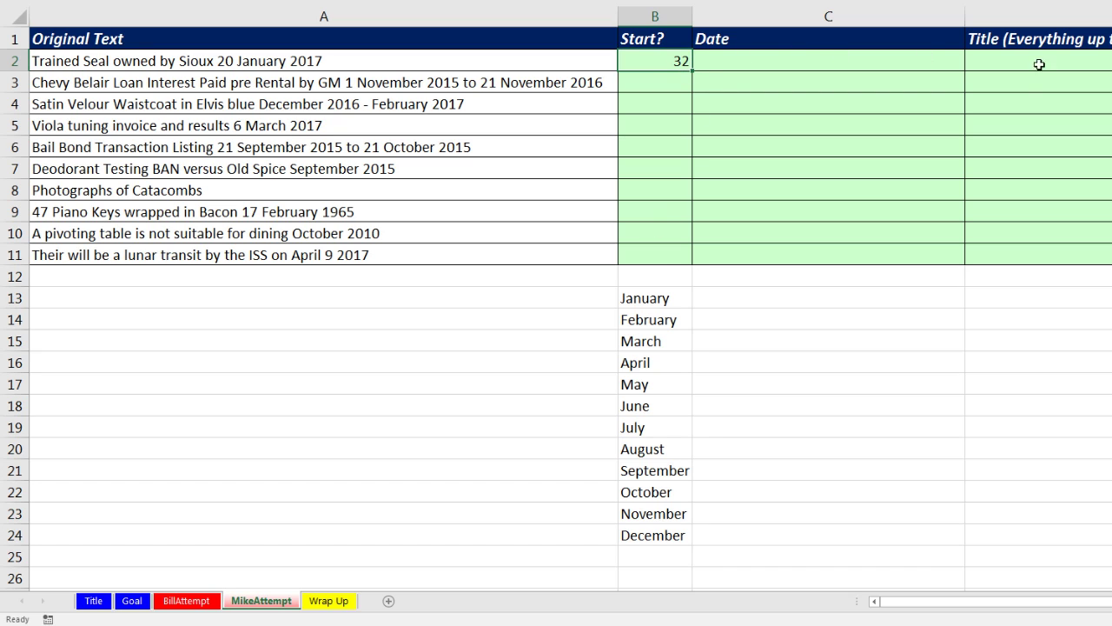
# Change B2's formula to =SEARCH(B13:B24,A2) so it searches for all twelve month names.
pyautogui.press('F2')
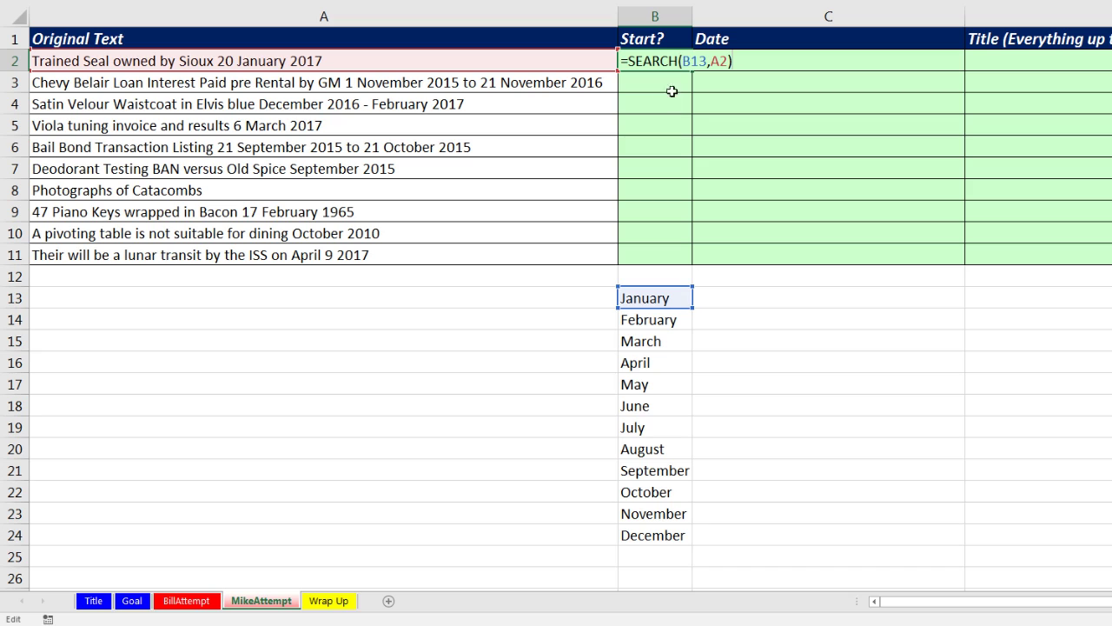
pyautogui.click(696, 59)
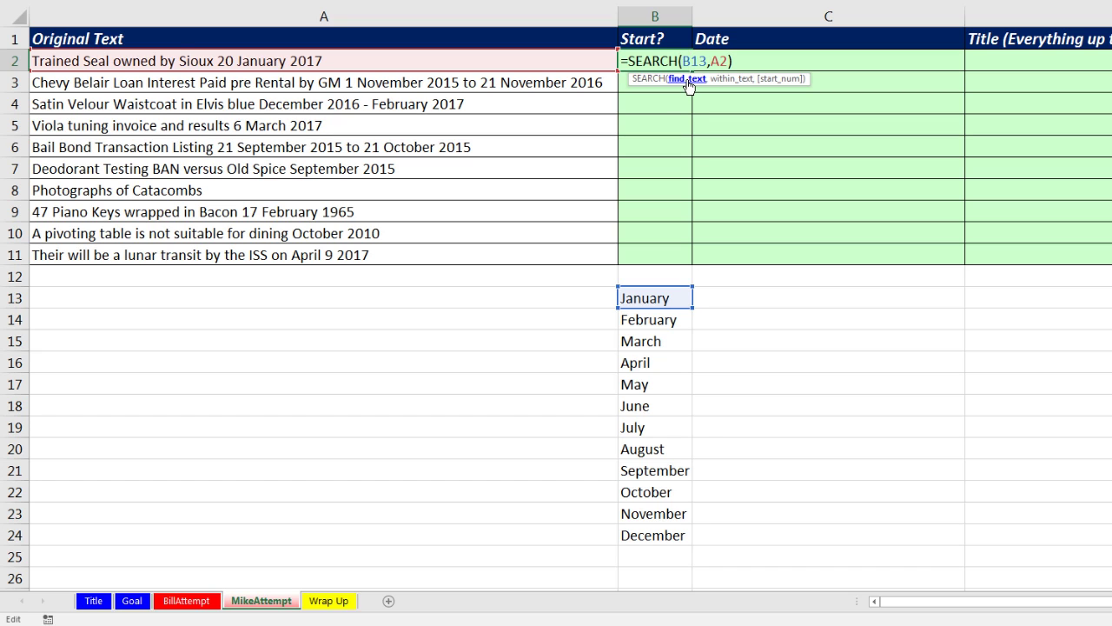
pyautogui.click(688, 79)
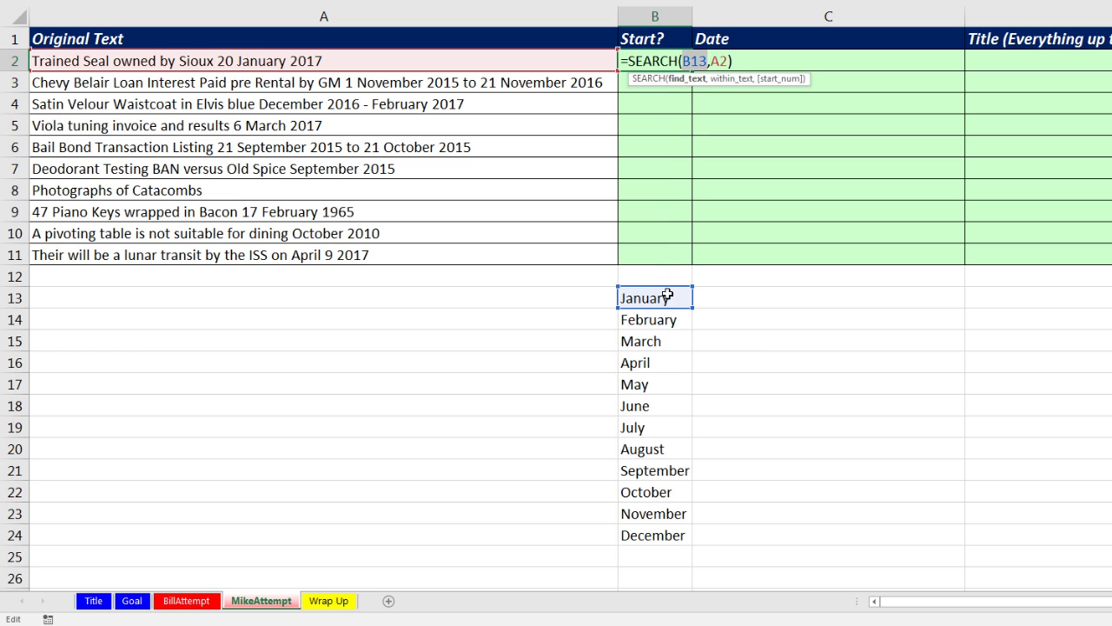
pyautogui.moveTo(670, 296); pyautogui.dragTo(656, 536)
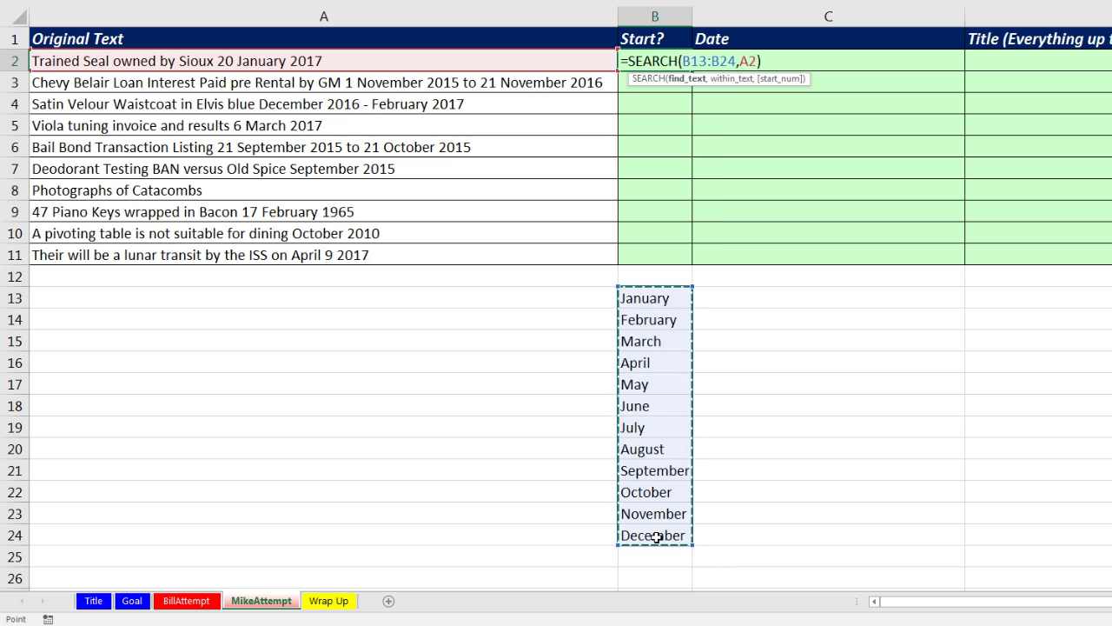
pyautogui.click(684, 80)
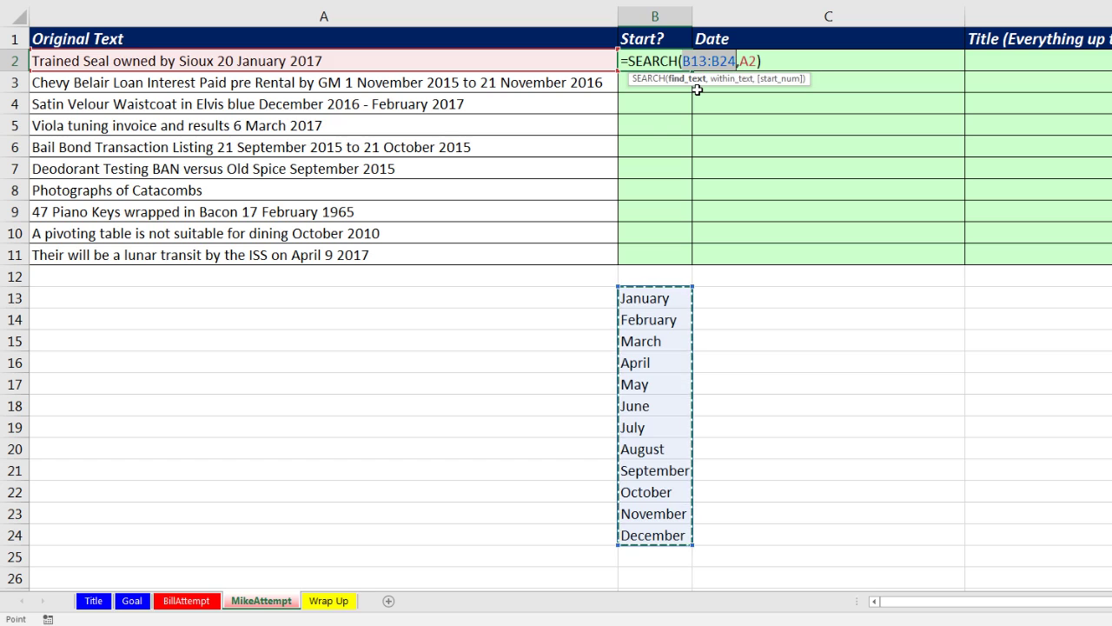
pyautogui.hotkey('ctrl', 'Return')
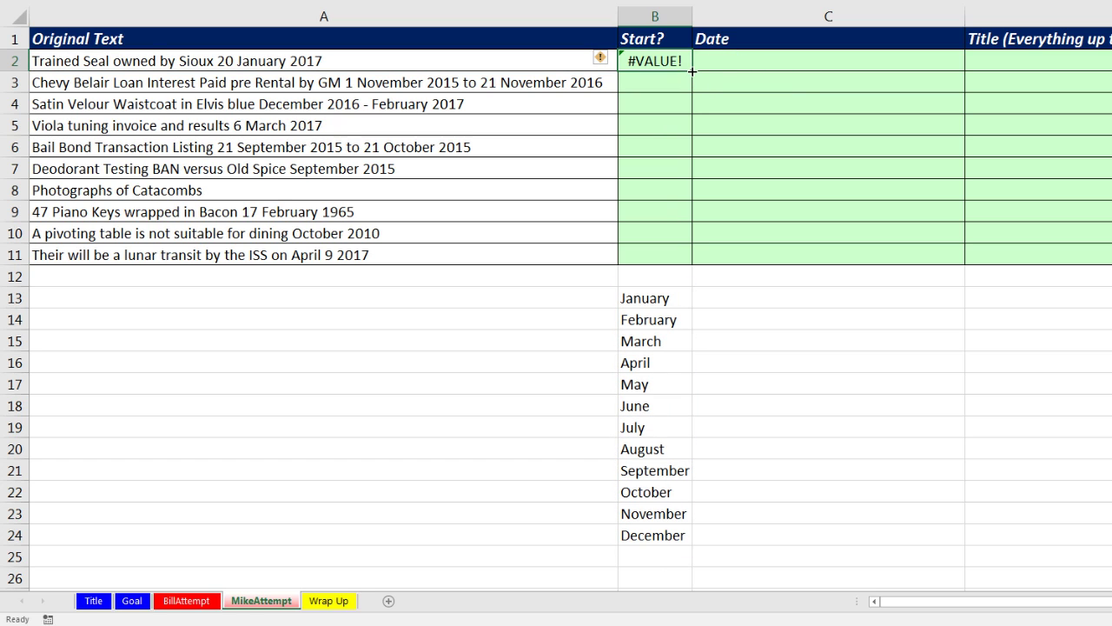
# Fill B2's formula down to B11 and evaluate B6's array result with F9.
pyautogui.doubleClick(693, 71)
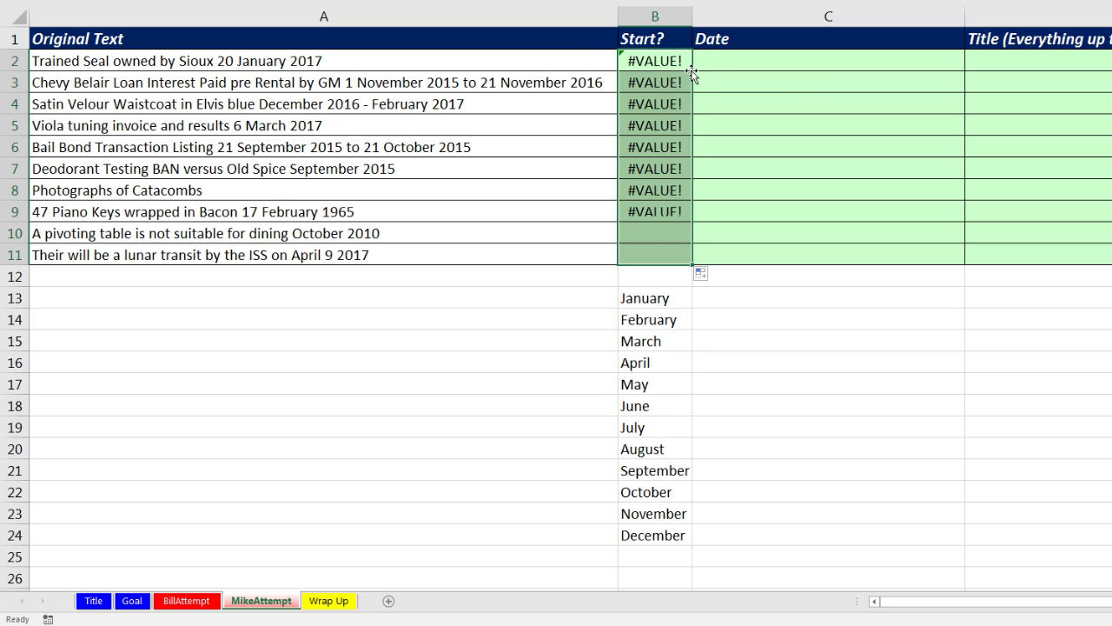
pyautogui.click(667, 154)
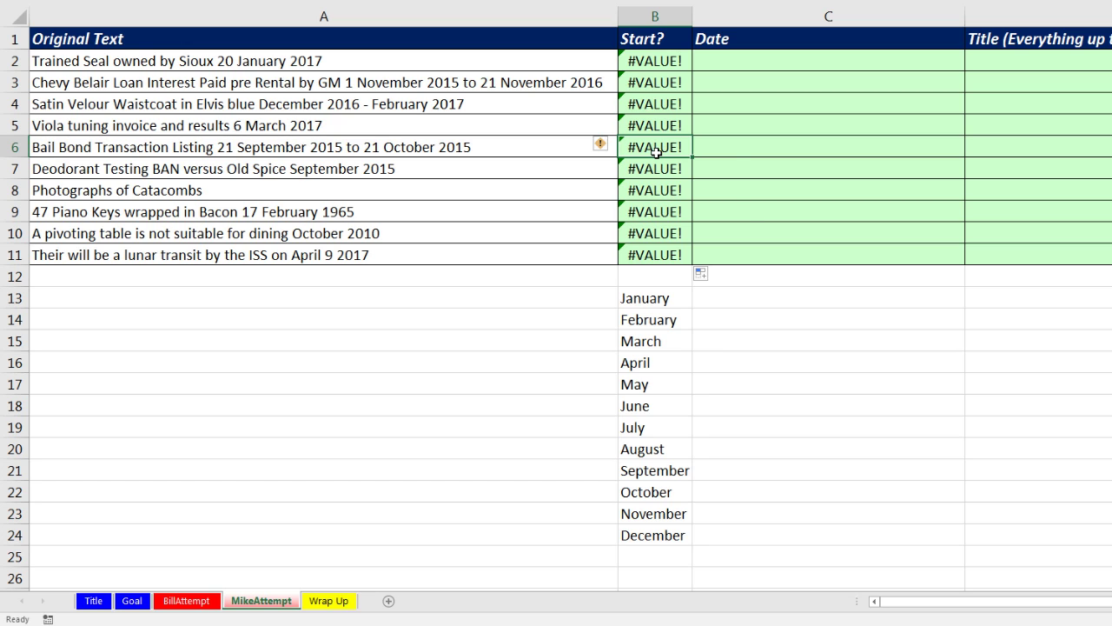
pyautogui.press('F2')
pyautogui.press('F9')
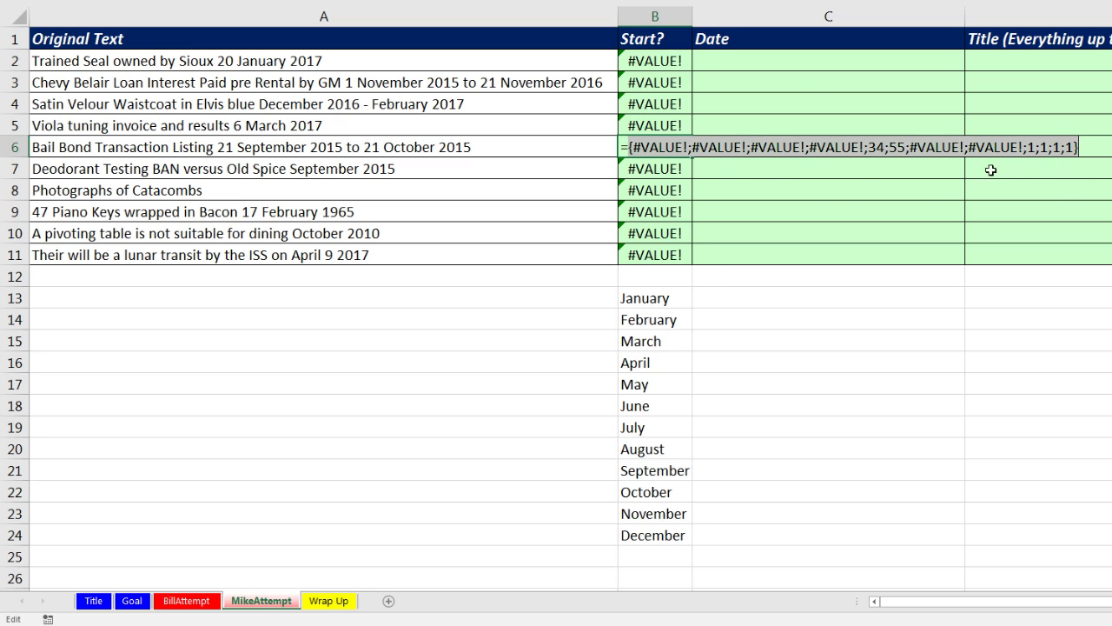
pyautogui.press('Escape')
# Lock the month list as $B$13:$B$24 in B2, refill down to B11, and re-evaluate B6.
pyautogui.click(675, 59)
pyautogui.press('F2')
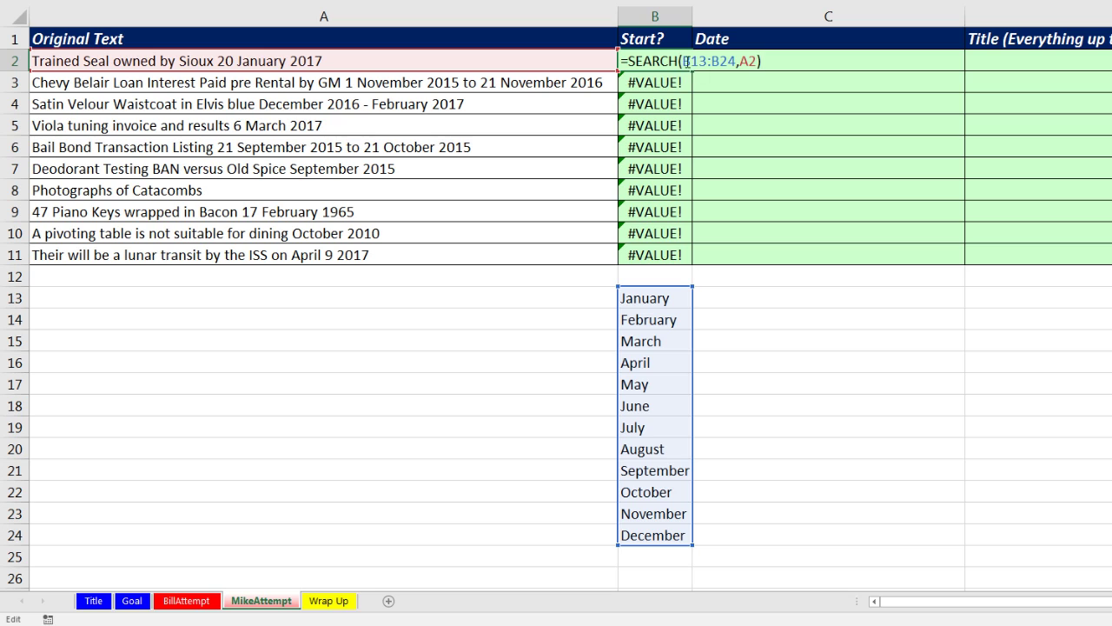
pyautogui.press('F4')
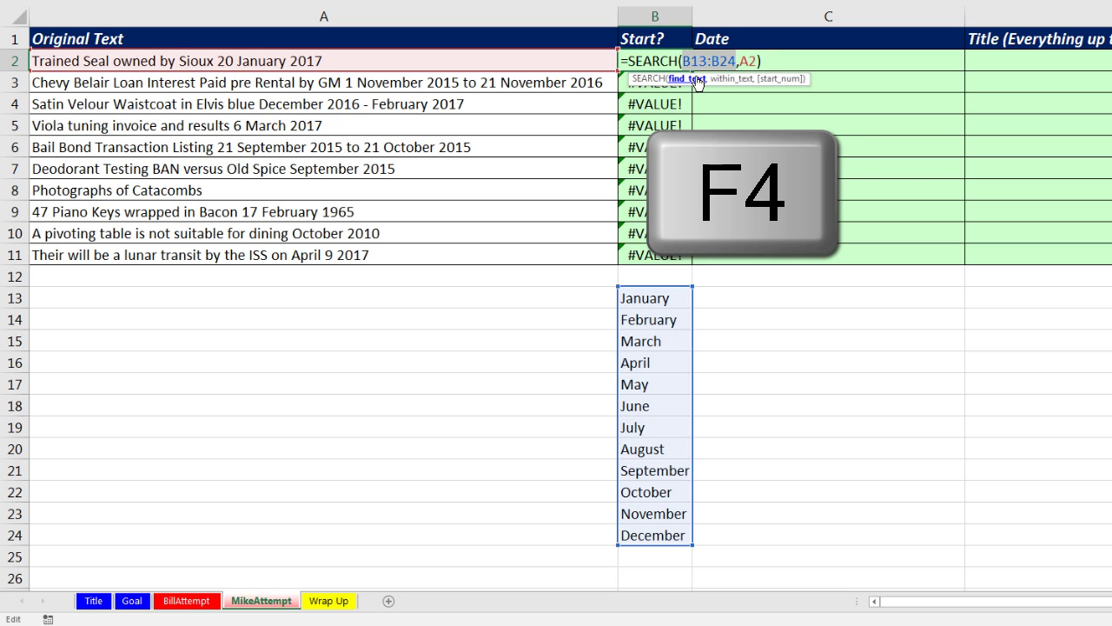
pyautogui.press('F4')
pyautogui.hotkey('ctrl', 'Return')
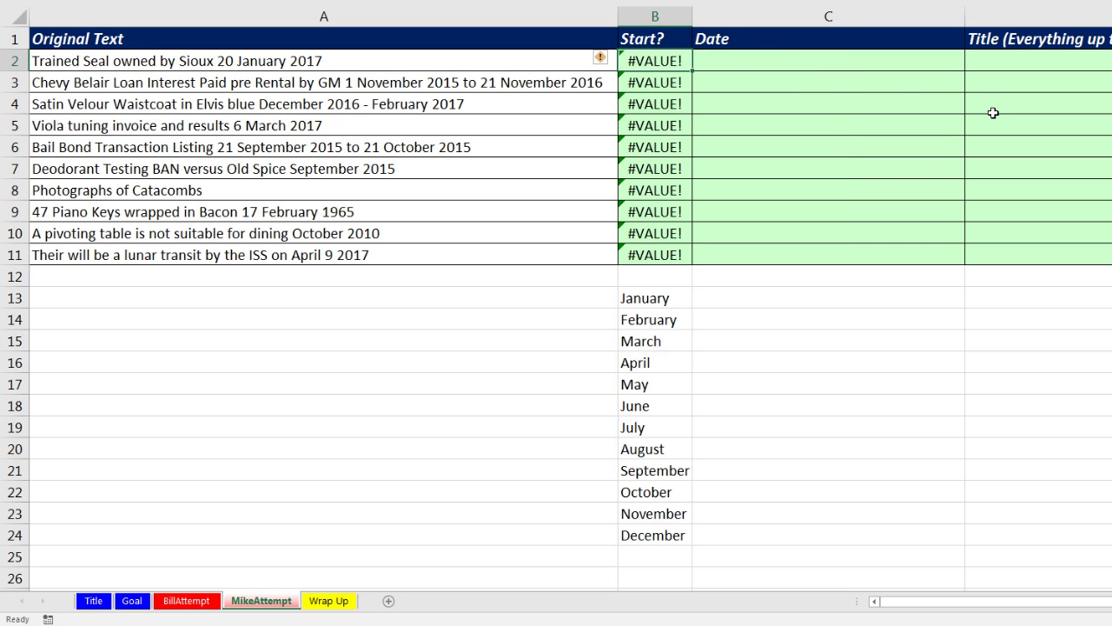
pyautogui.doubleClick(693, 71)
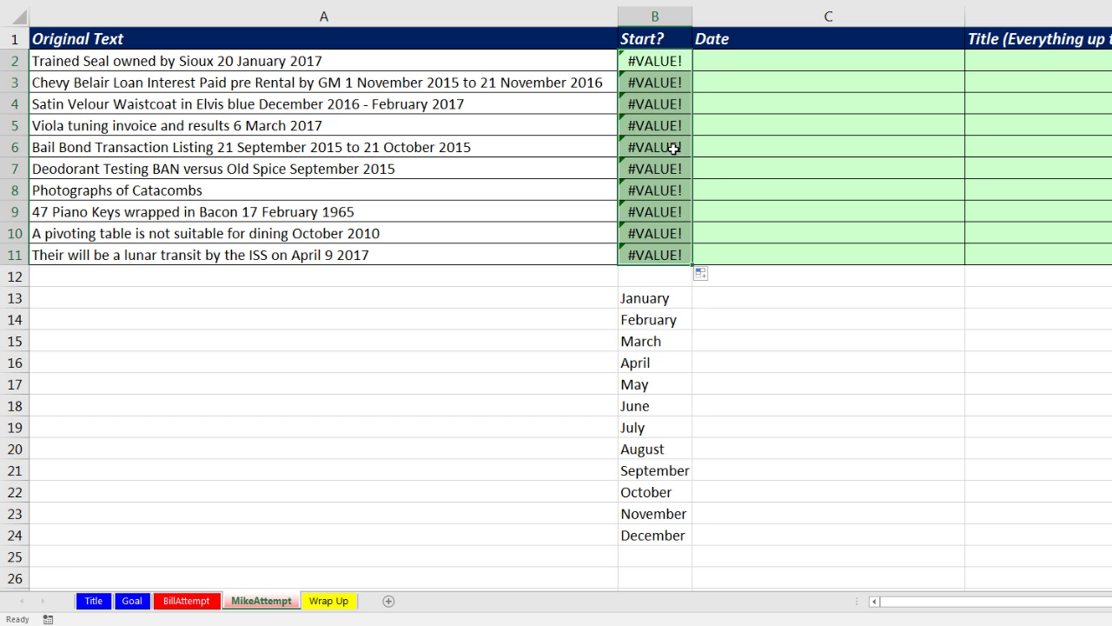
pyautogui.click(676, 147)
pyautogui.press('F2')
pyautogui.press('F9')
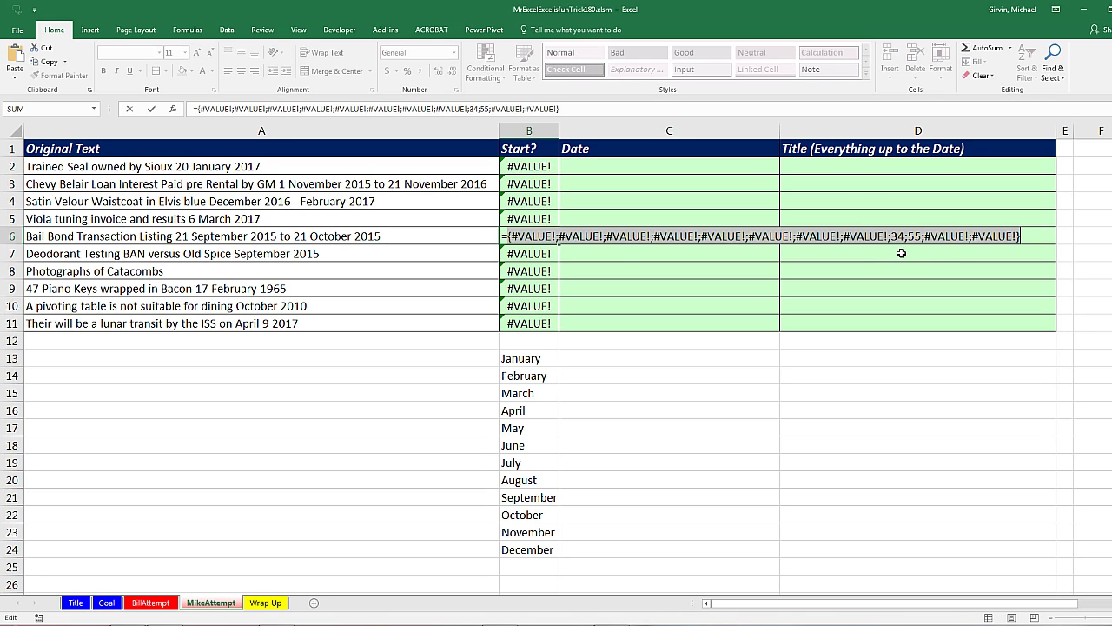
# Reopen B2's month-search formula and start wrapping it in AGGREGATE.
pyautogui.press('Escape')
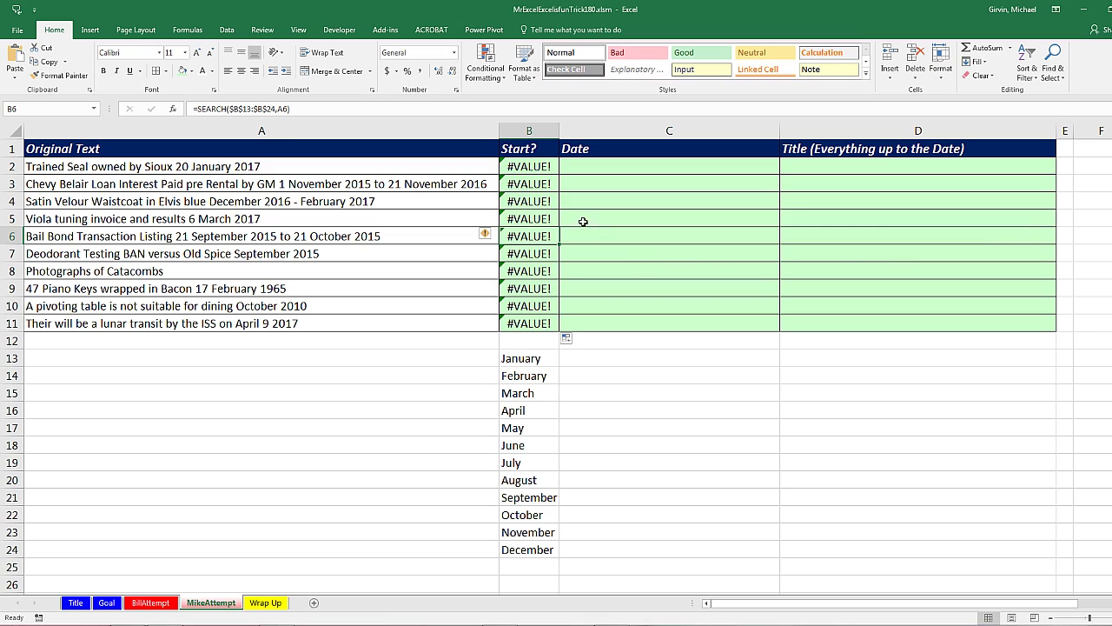
pyautogui.click(528, 168)
pyautogui.press('F2')
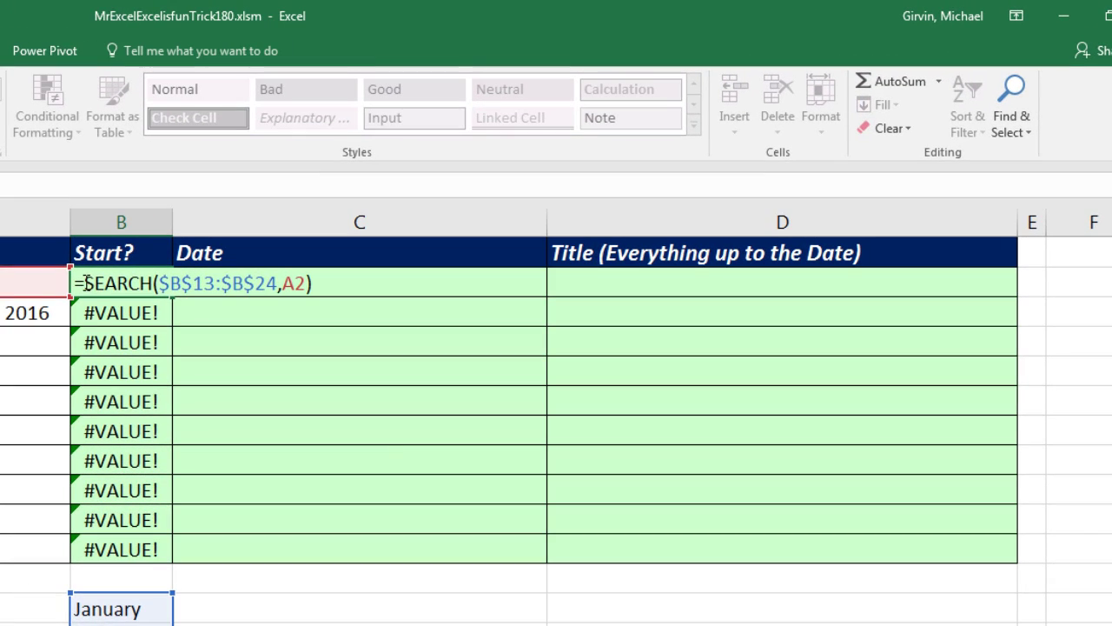
pyautogui.write('agg')
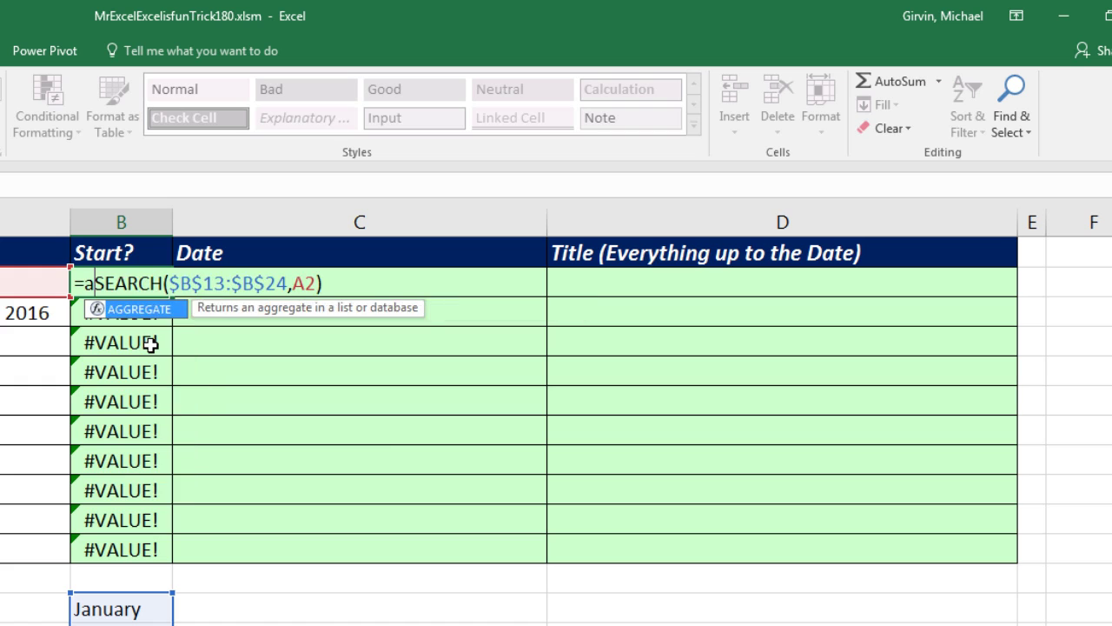
pyautogui.press('Tab')
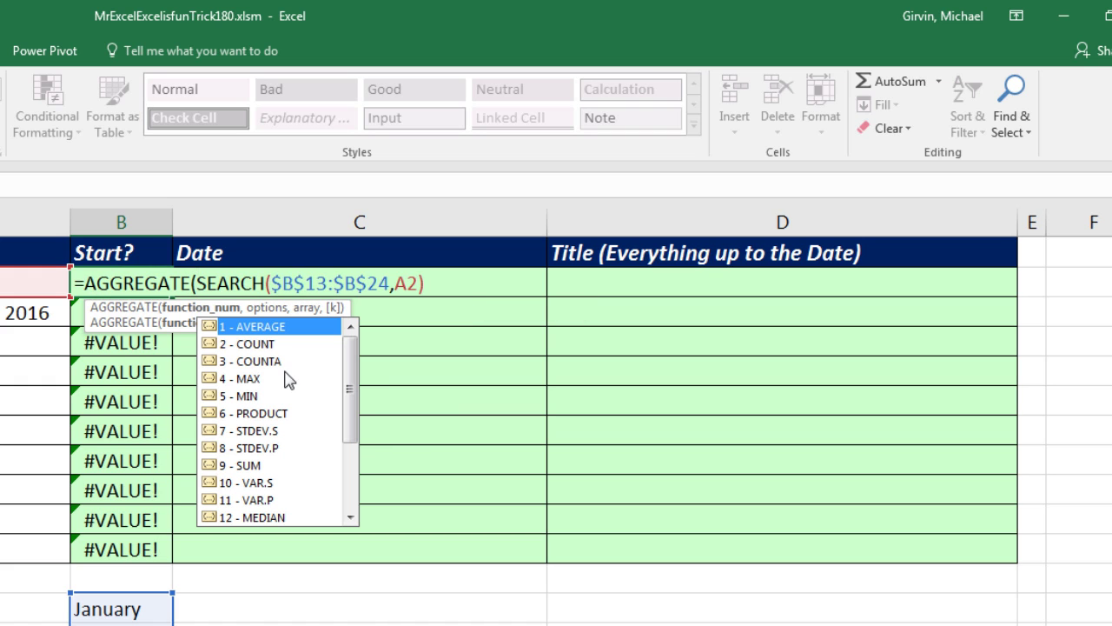
# Choose 15 - SMALL as AGGREGATE's function number, followed by a comma.
pyautogui.click(239, 397)
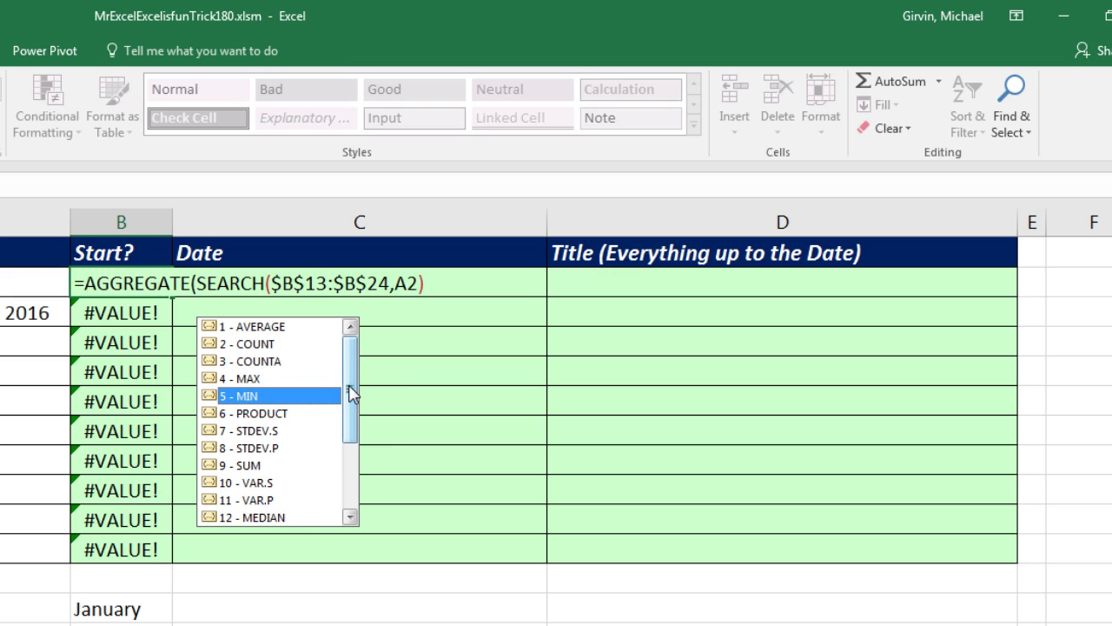
pyautogui.scroll(-1, 352, 391)
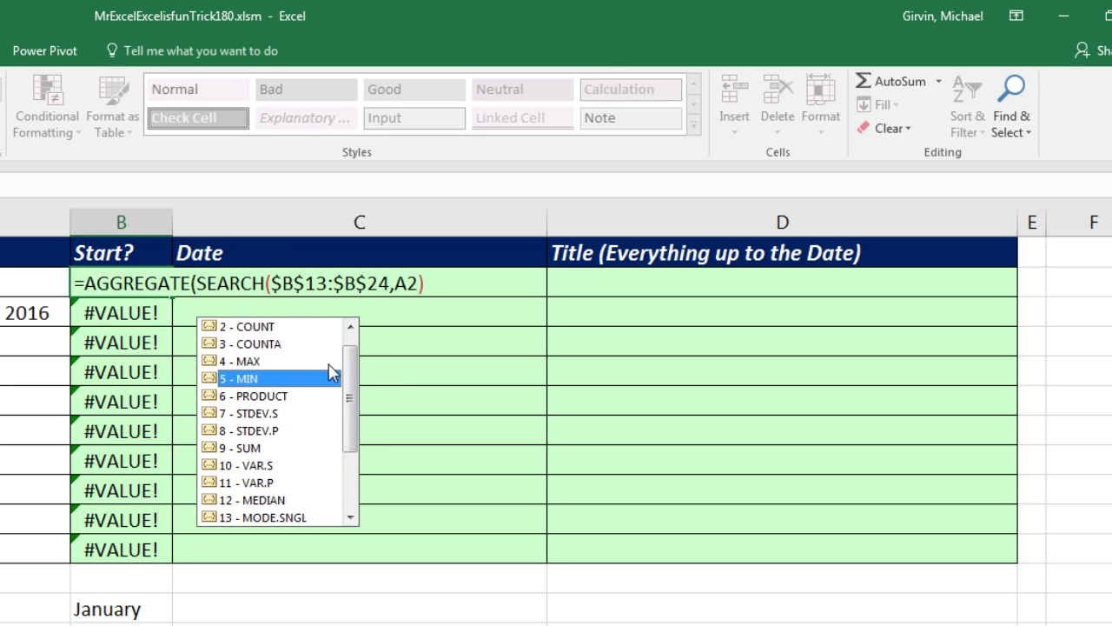
pyautogui.moveTo(356, 389); pyautogui.dragTo(353, 413)
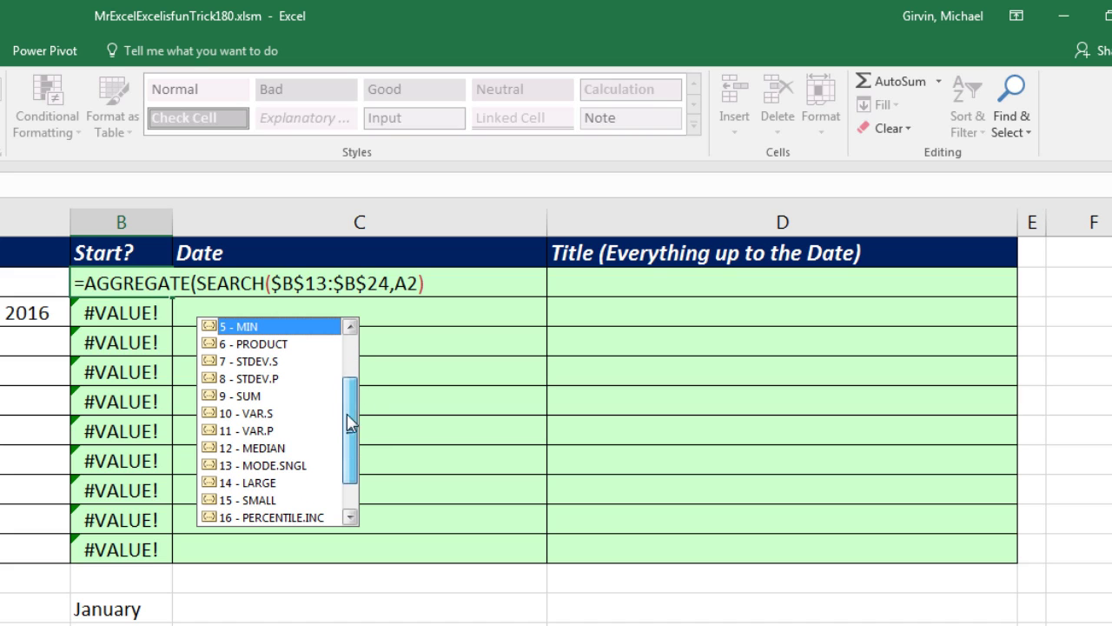
pyautogui.click(252, 468)
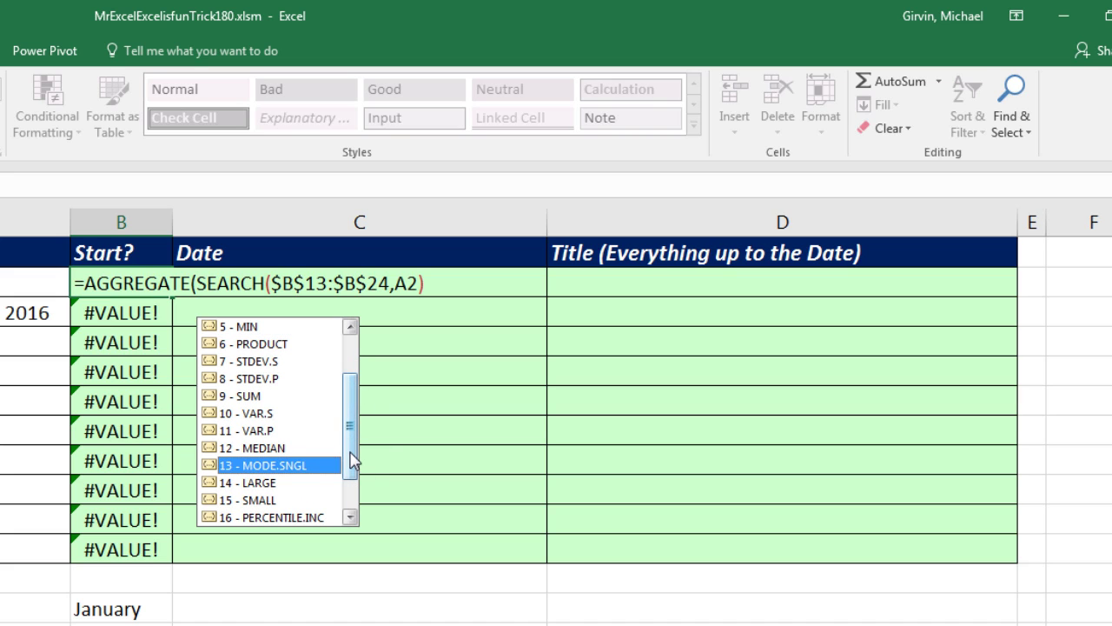
pyautogui.scroll(-1, 351, 476)
pyautogui.scroll(-2, 353, 476)
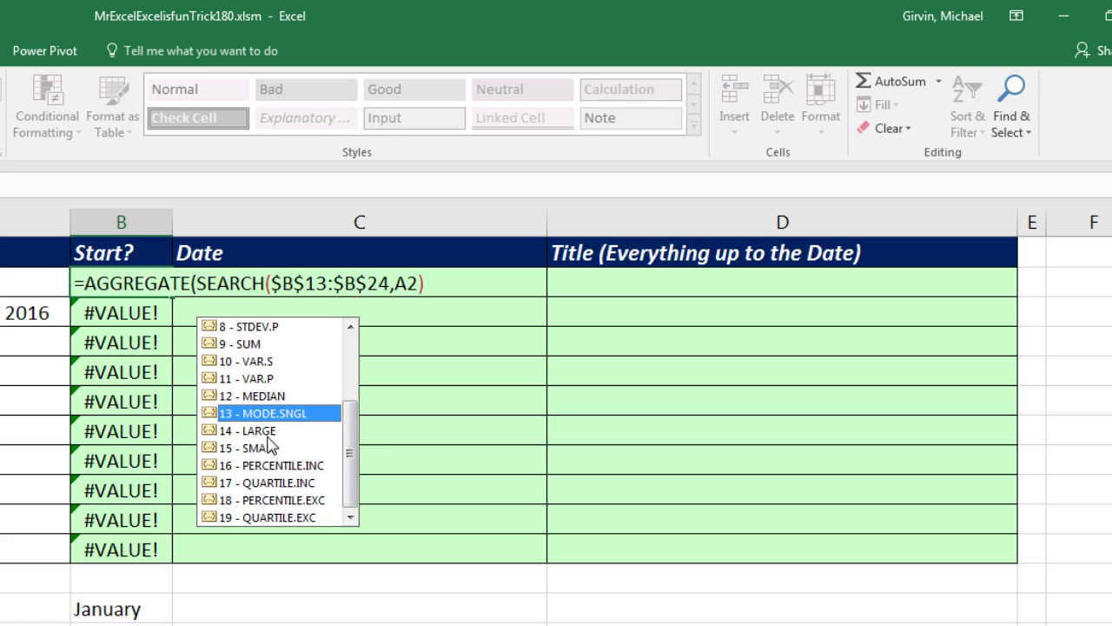
pyautogui.click(238, 452)
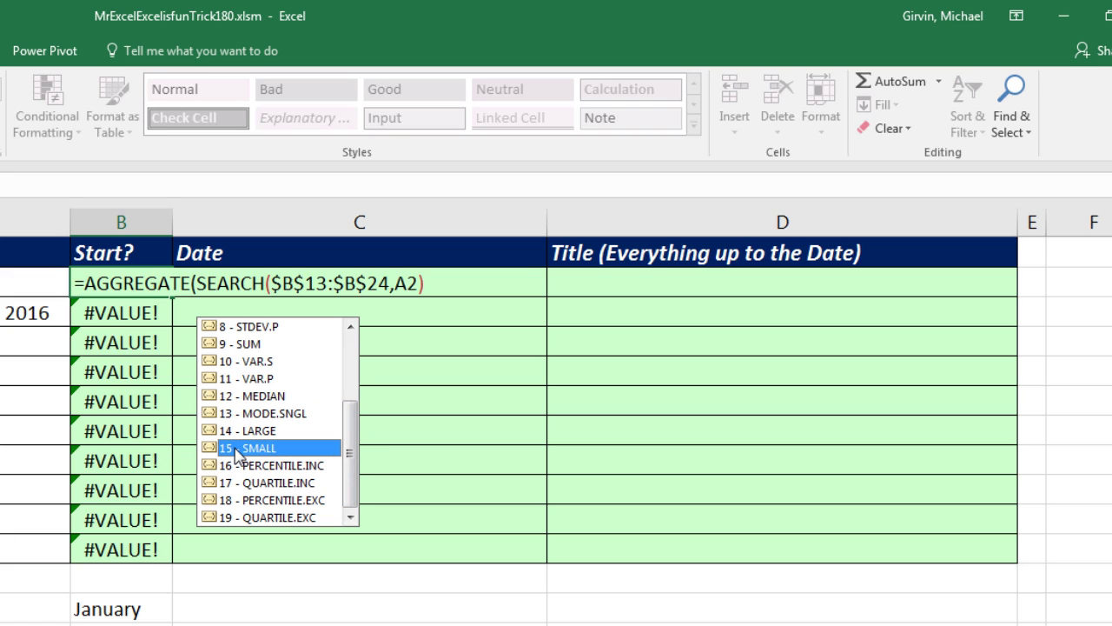
pyautogui.doubleClick(238, 450)
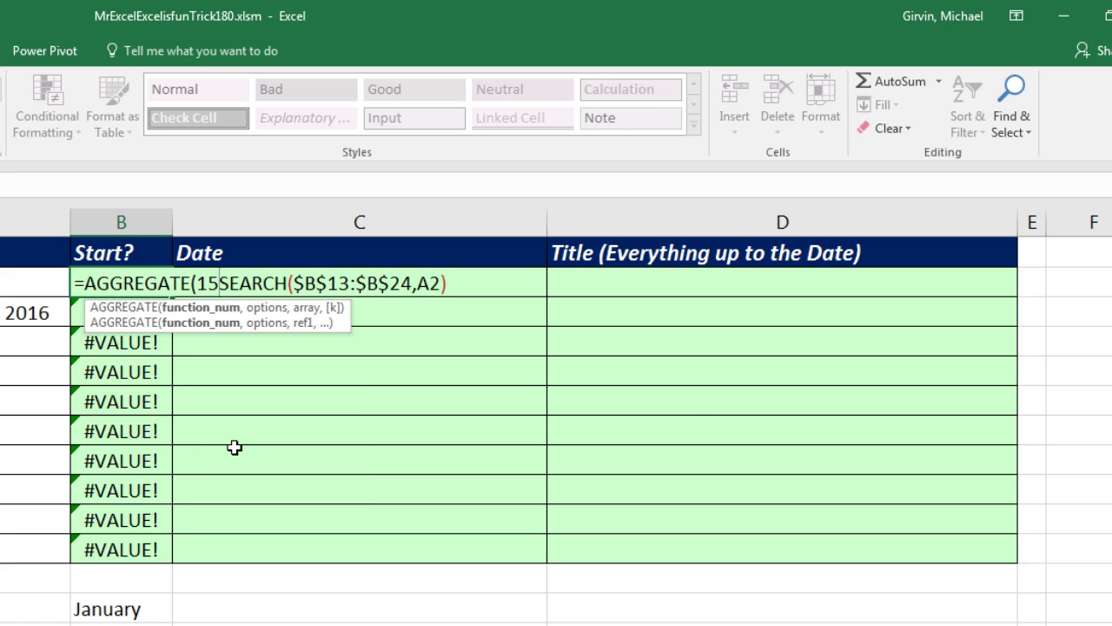
pyautogui.write(',')
pyautogui.click(205, 280)
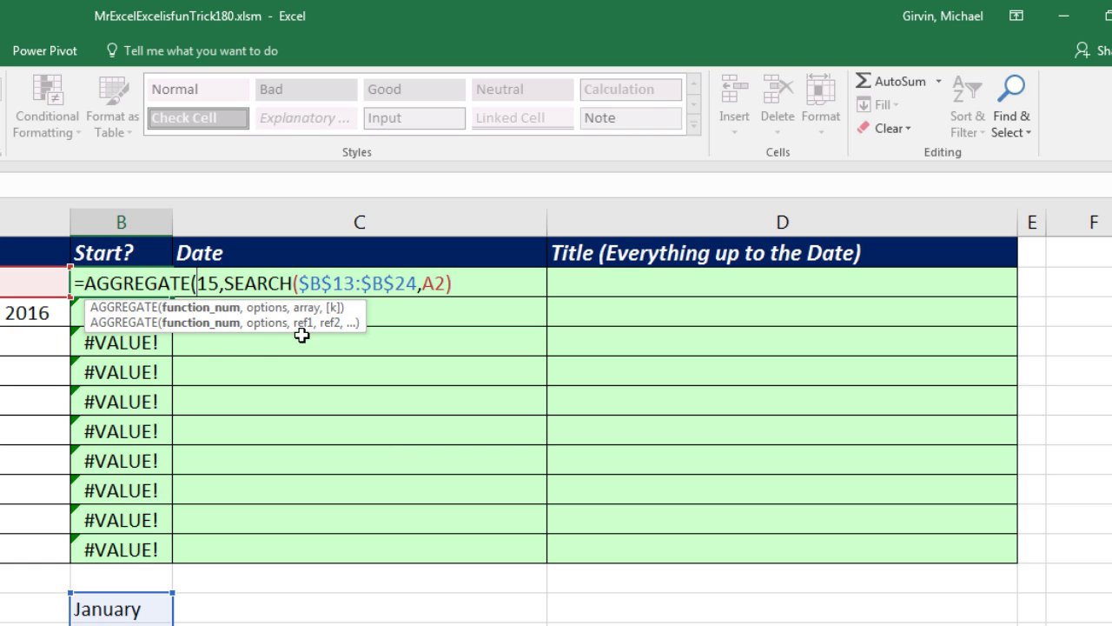
# Complete B2 as =AGGREGATE(15,6,SEARCH($B$13:$B$24,A2),1), ignoring errors, and fill it down to B11.
pyautogui.click(225, 283)
pyautogui.press('BackSpace')
pyautogui.write(',')
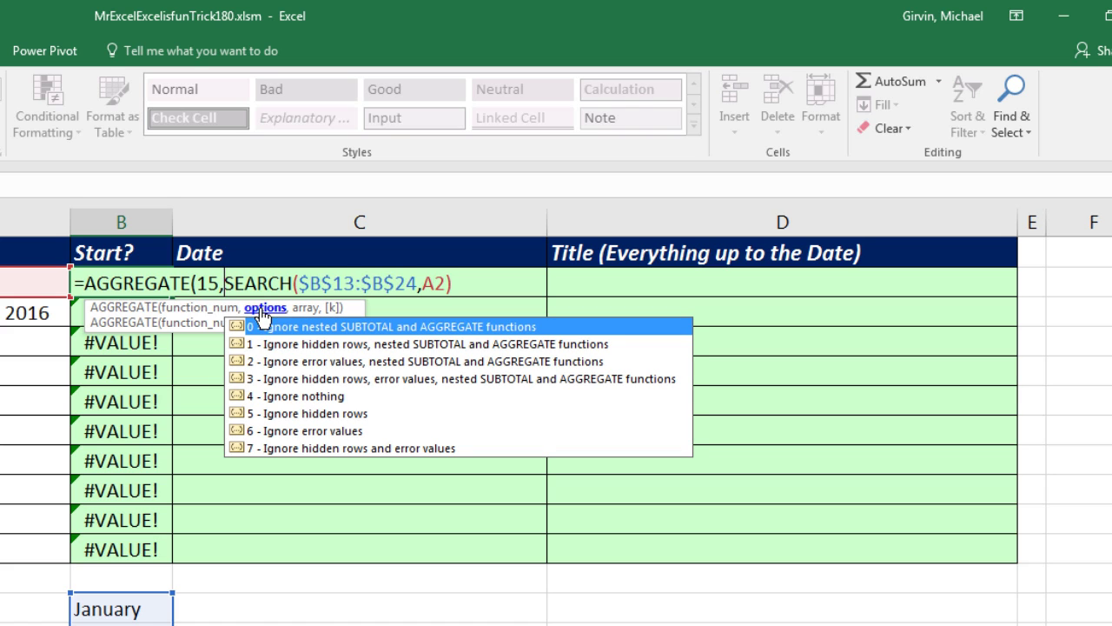
pyautogui.doubleClick(266, 431)
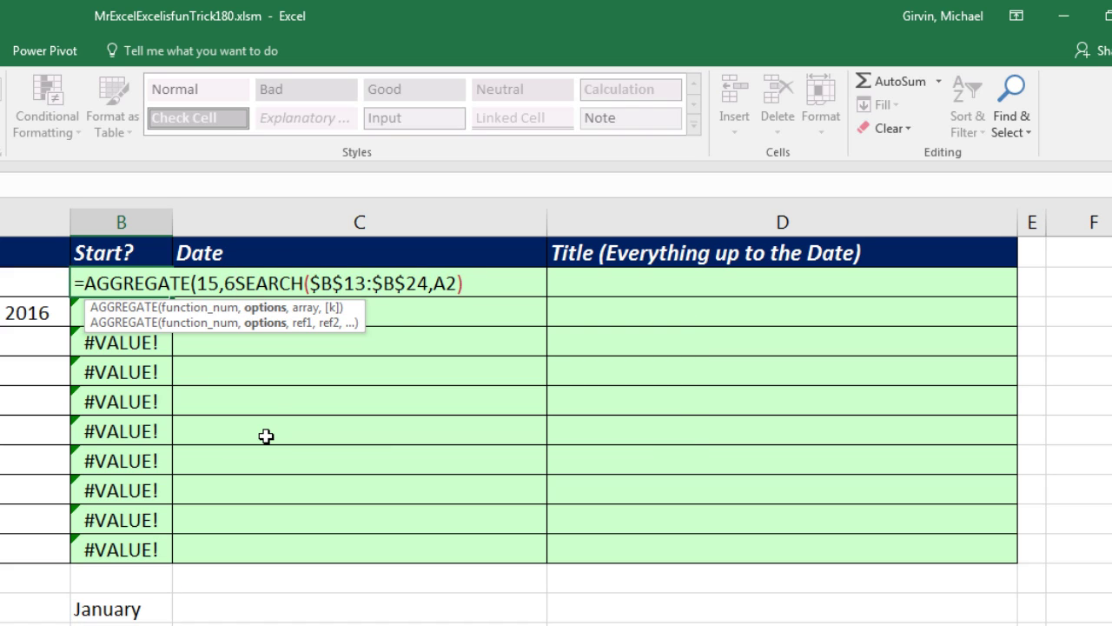
pyautogui.write(',')
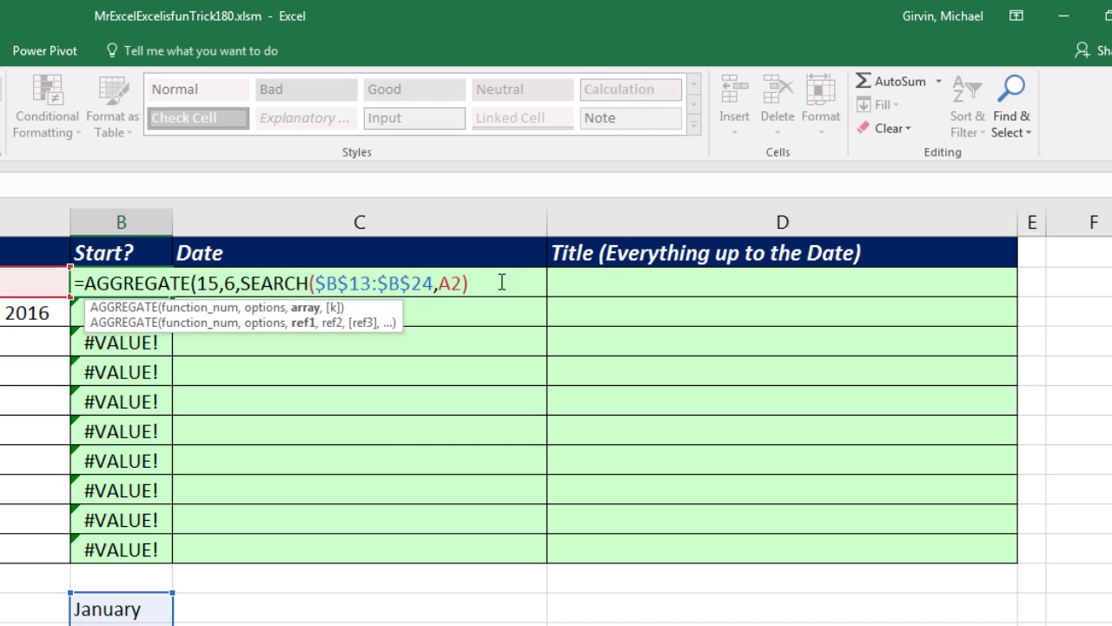
pyautogui.write(',')
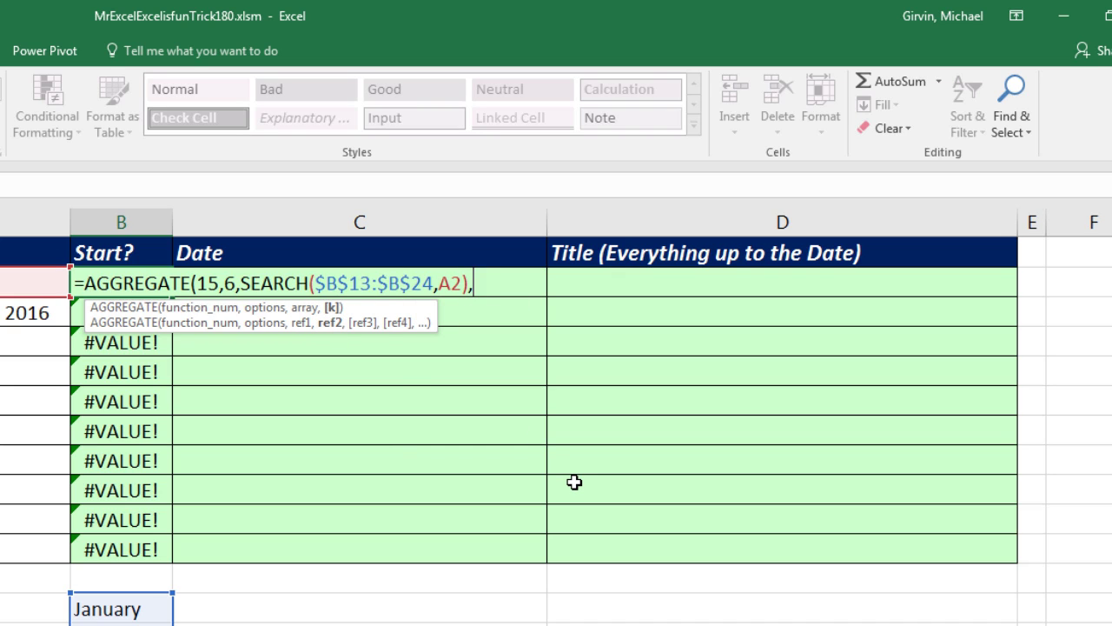
pyautogui.write('1)')
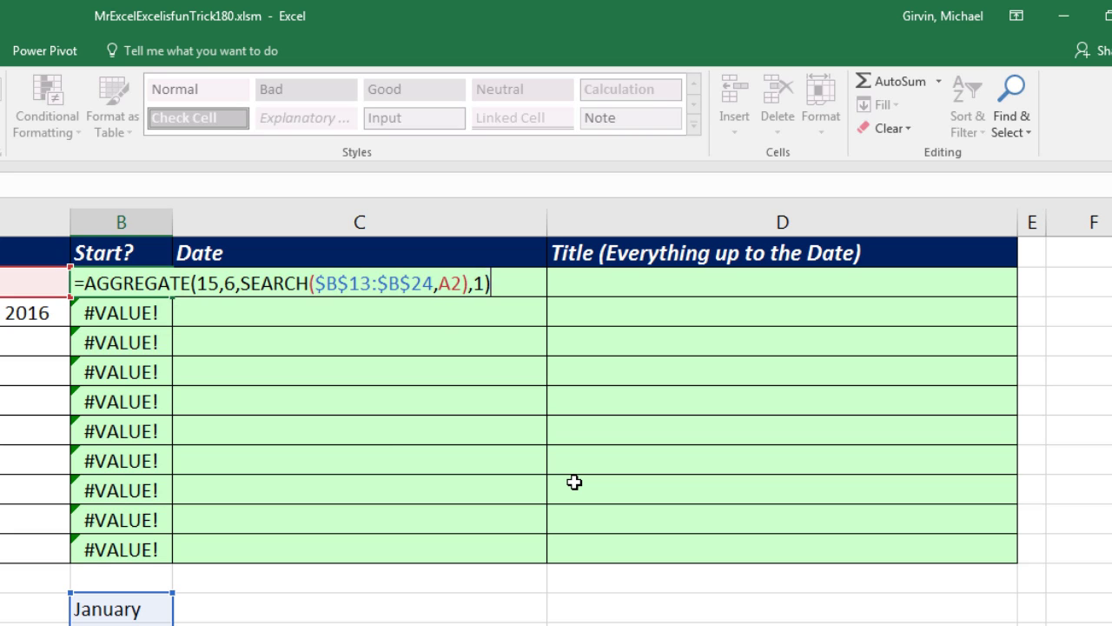
pyautogui.hotkey('ctrl', 'Return')
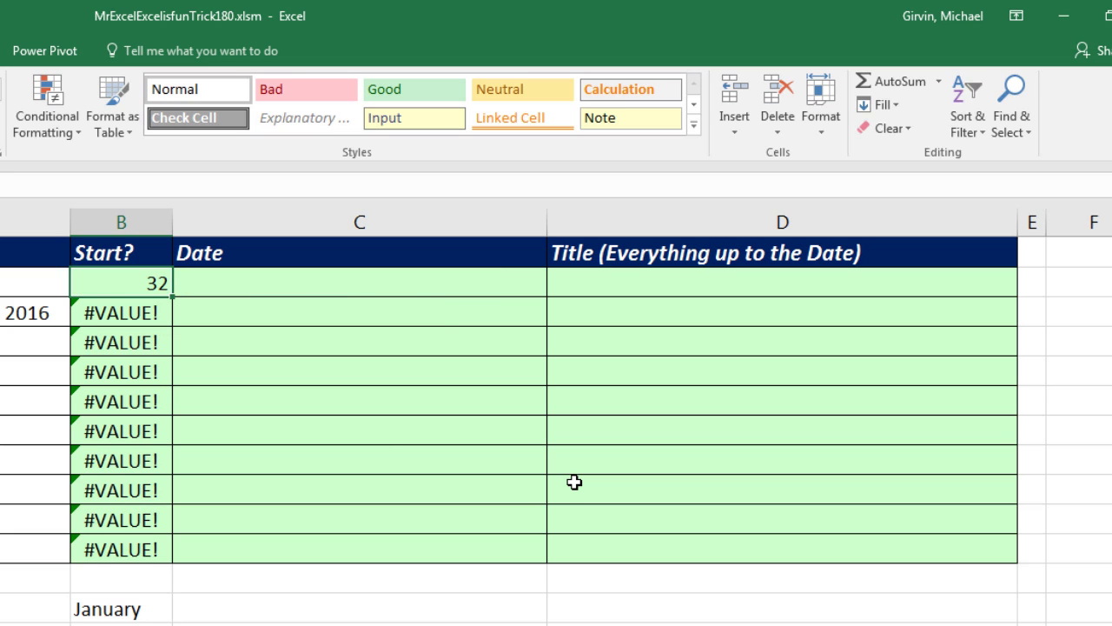
pyautogui.doubleClick(173, 298)
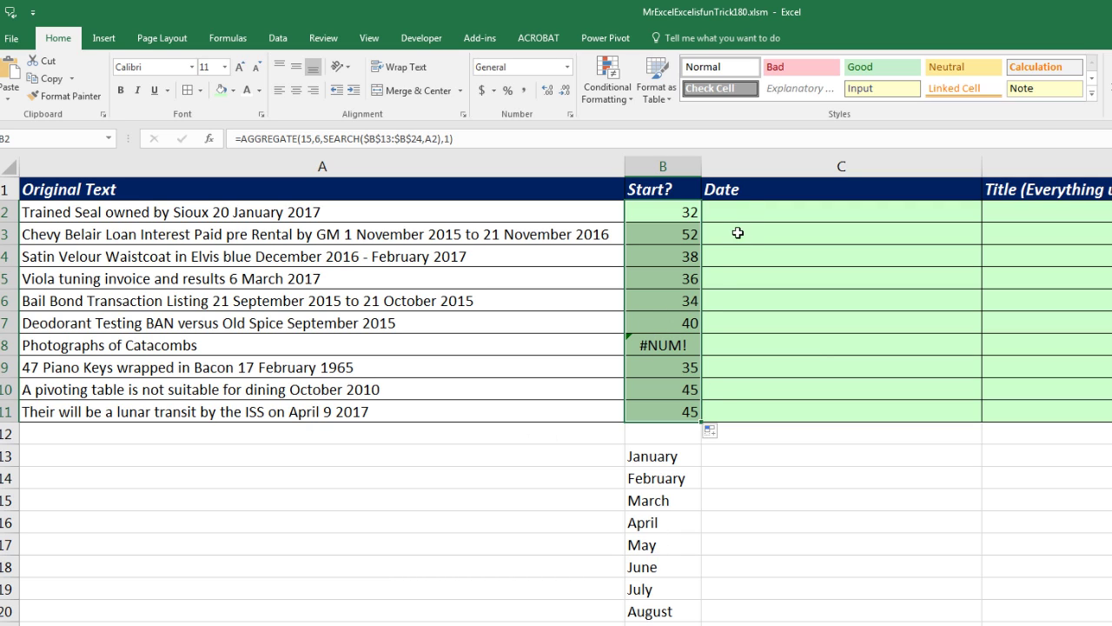
# Enter =MID(A2,B2-2,1) in C2 and copy it down to C11.
pyautogui.click(721, 210)
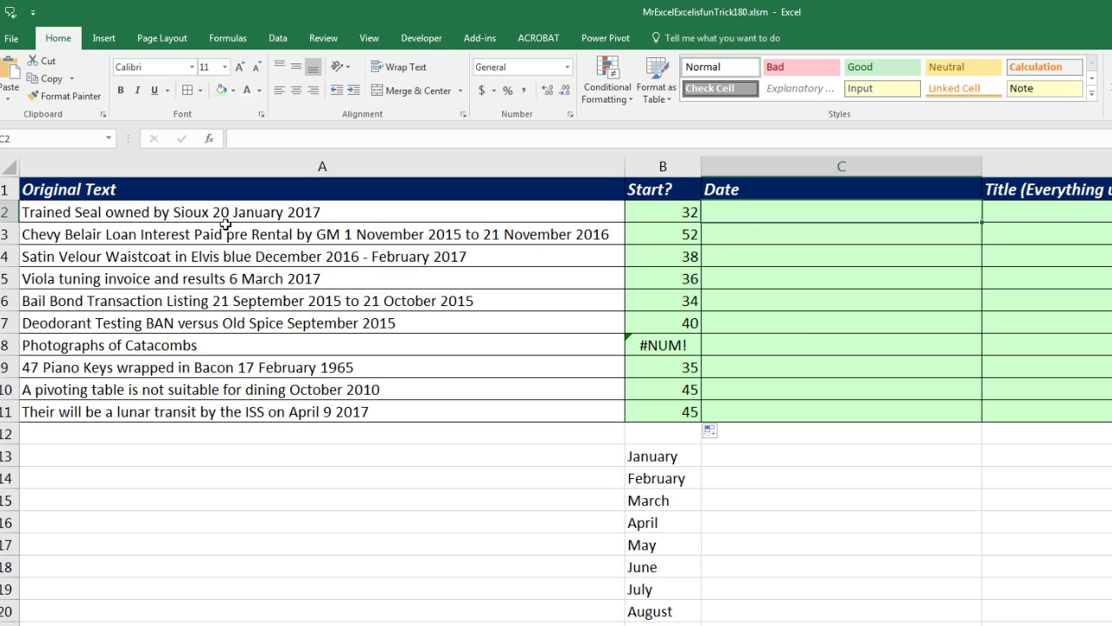
pyautogui.write('=mid')
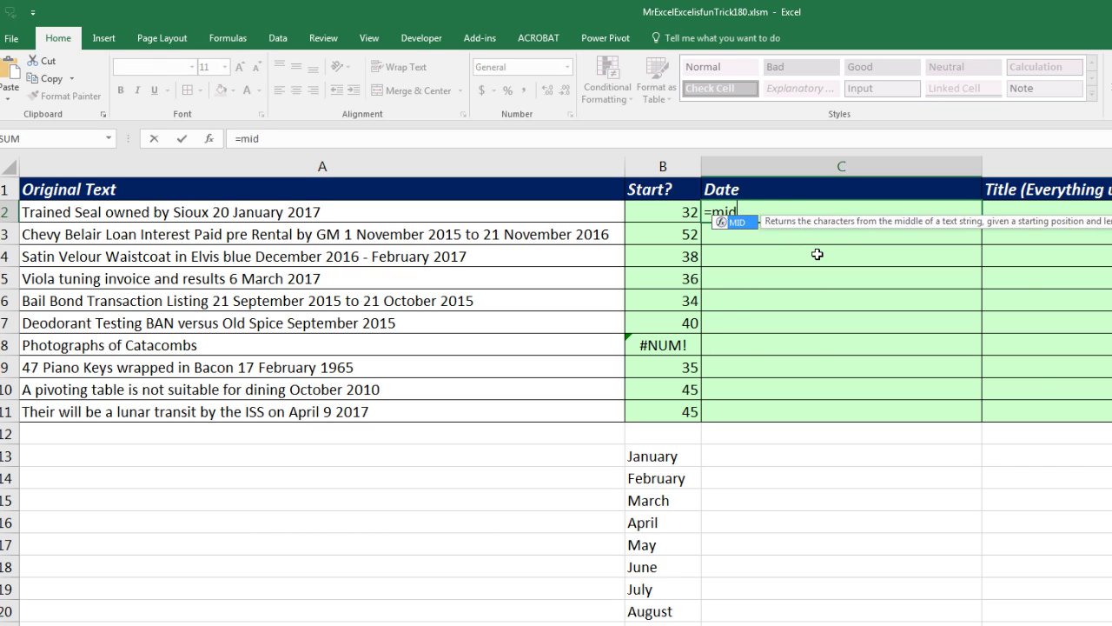
pyautogui.press('Tab')
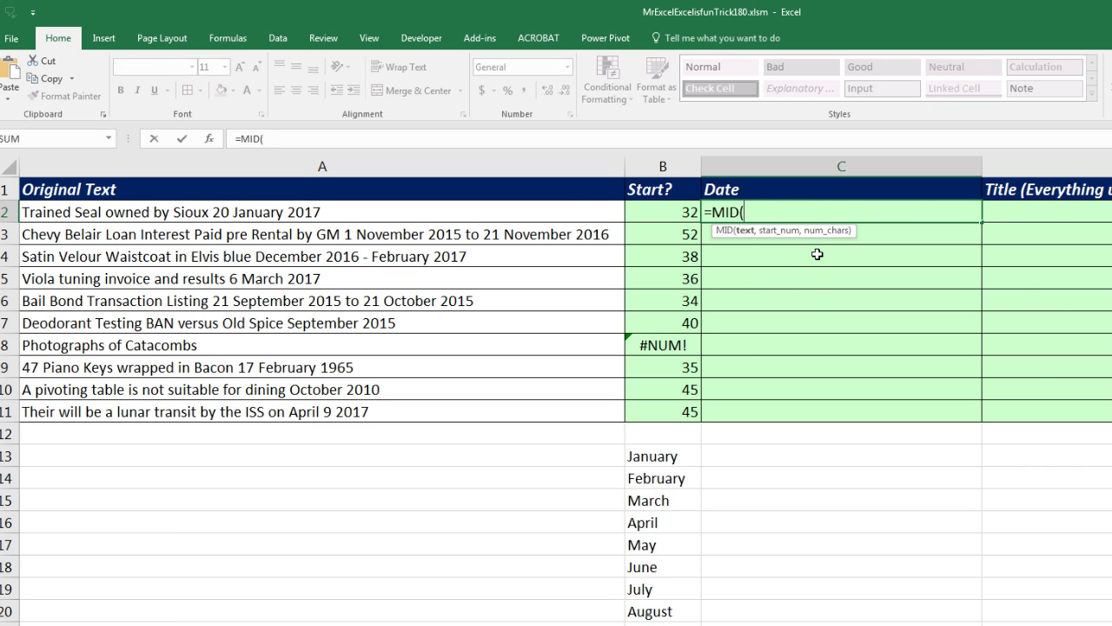
pyautogui.click(520, 210)
pyautogui.write(',')
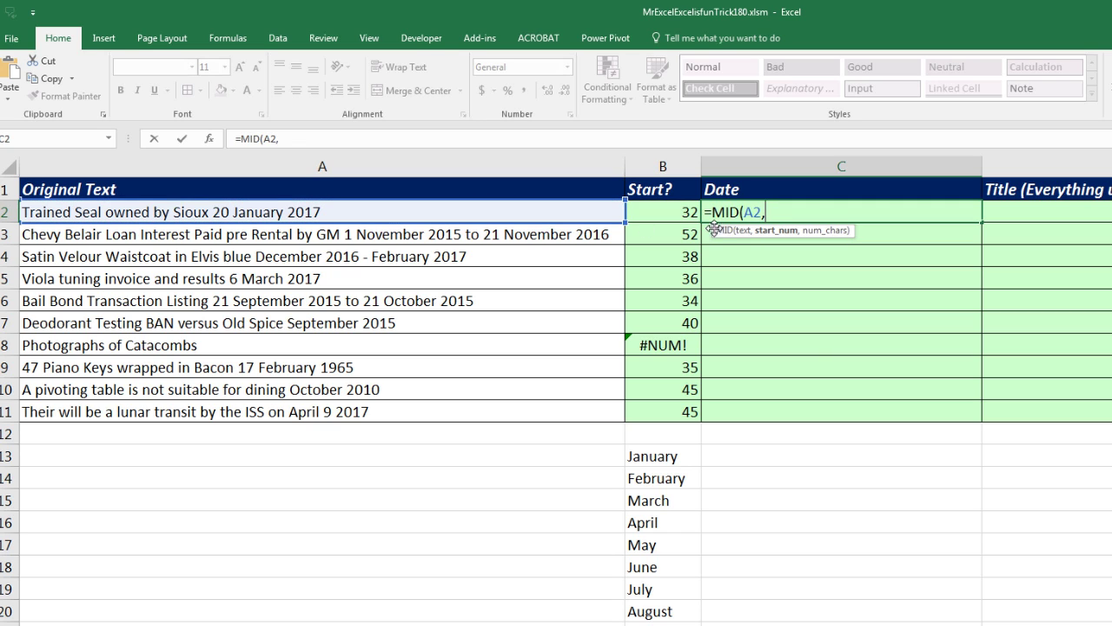
pyautogui.click(672, 215)
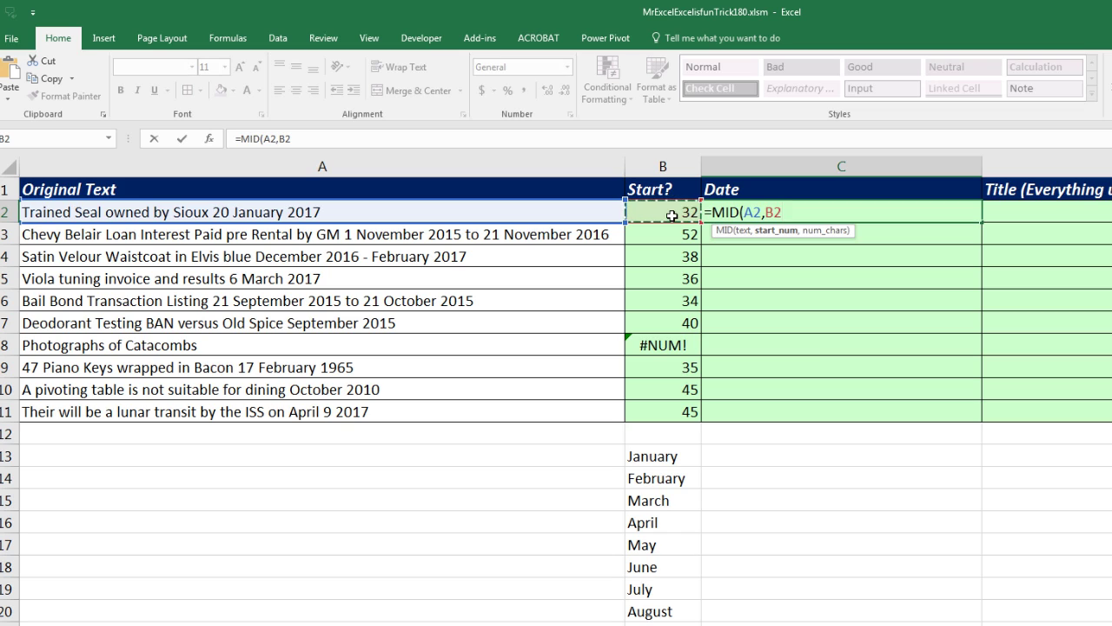
pyautogui.write('-2,')
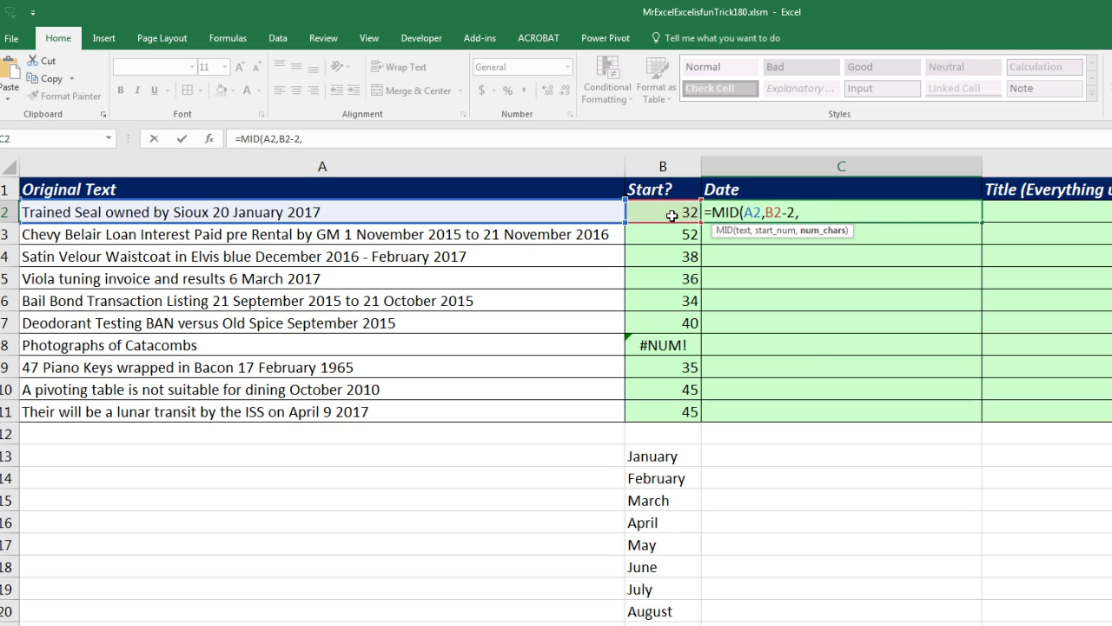
pyautogui.write('1)')
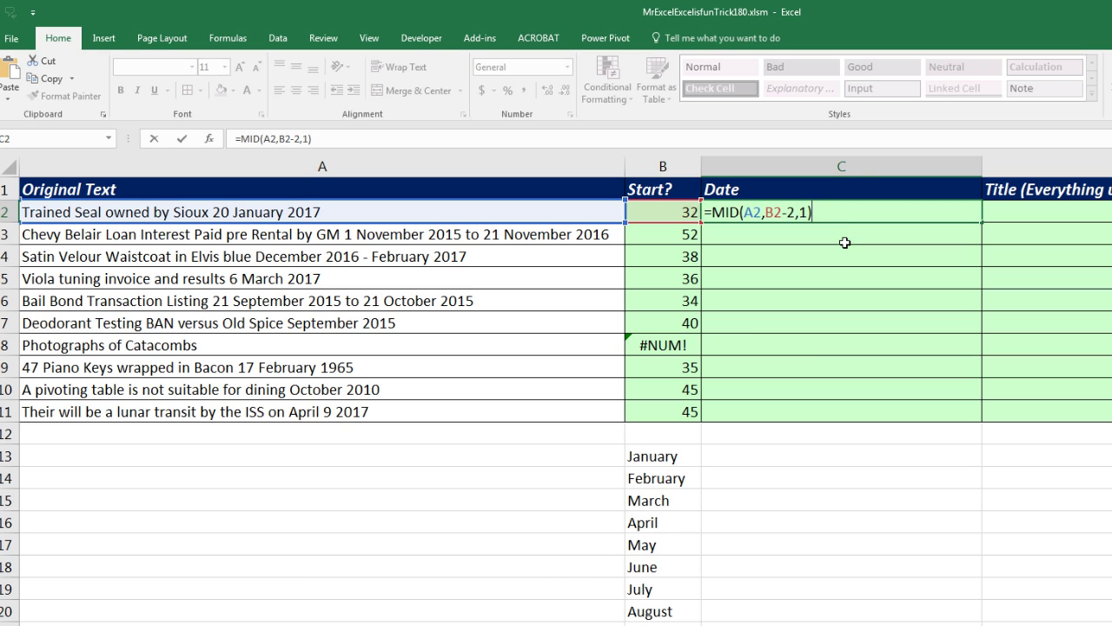
pyautogui.hotkey('ctrl', 'Return')
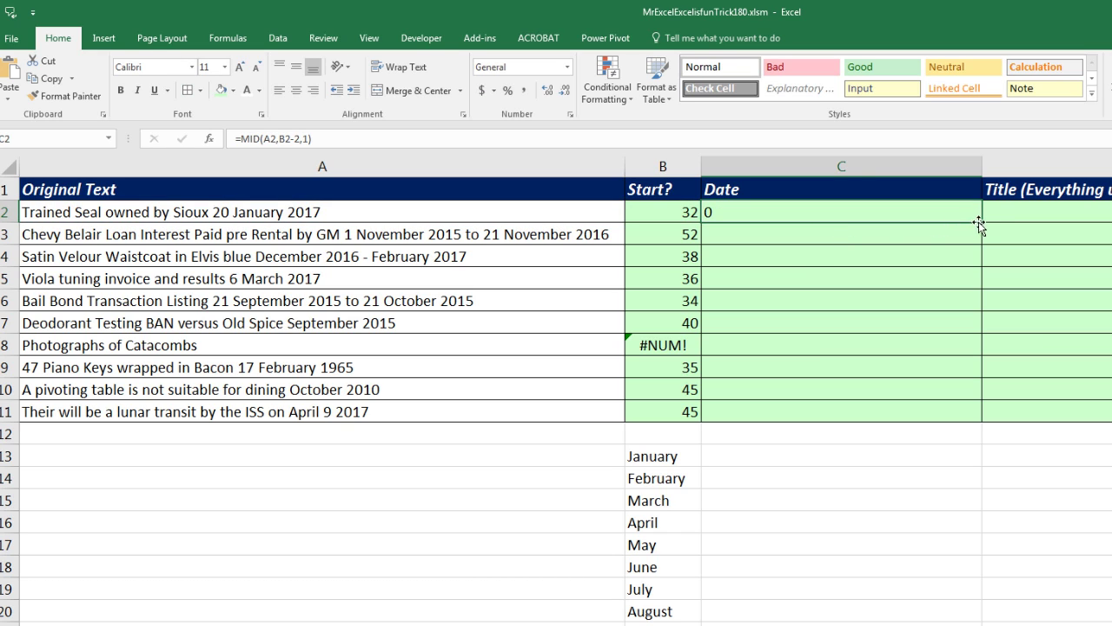
pyautogui.doubleClick(984, 225)
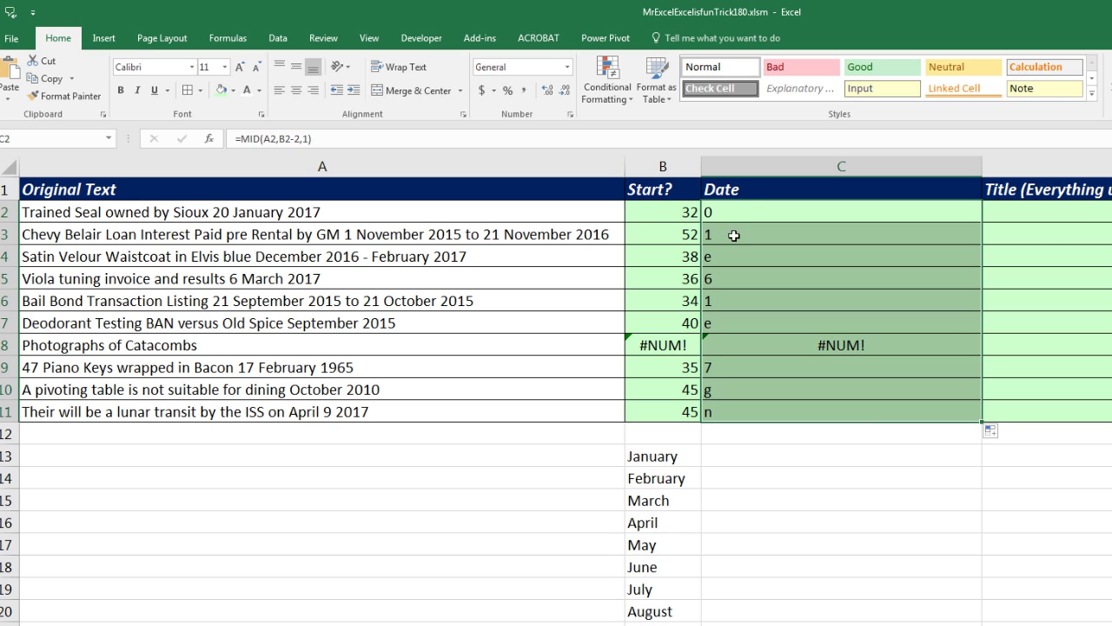
# Append +0 to the MID formula across C2:C11 so digits become numbers.
pyautogui.press('F2')
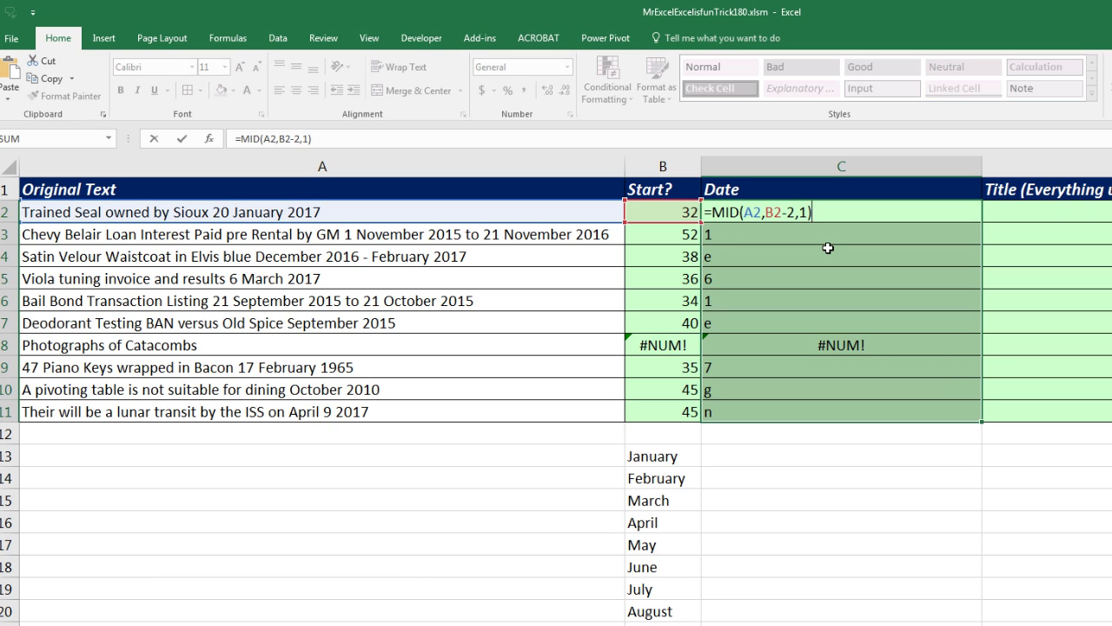
pyautogui.write('+0')
pyautogui.hotkey('ctrl', 'Return')
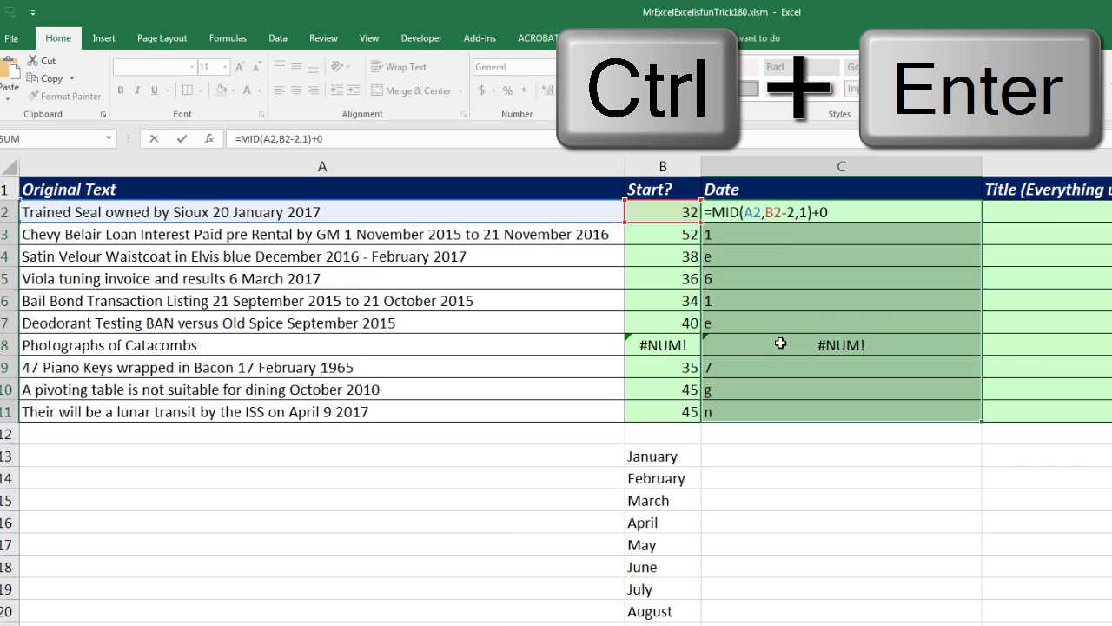
pyautogui.hotkey('ctrl', 'Return')
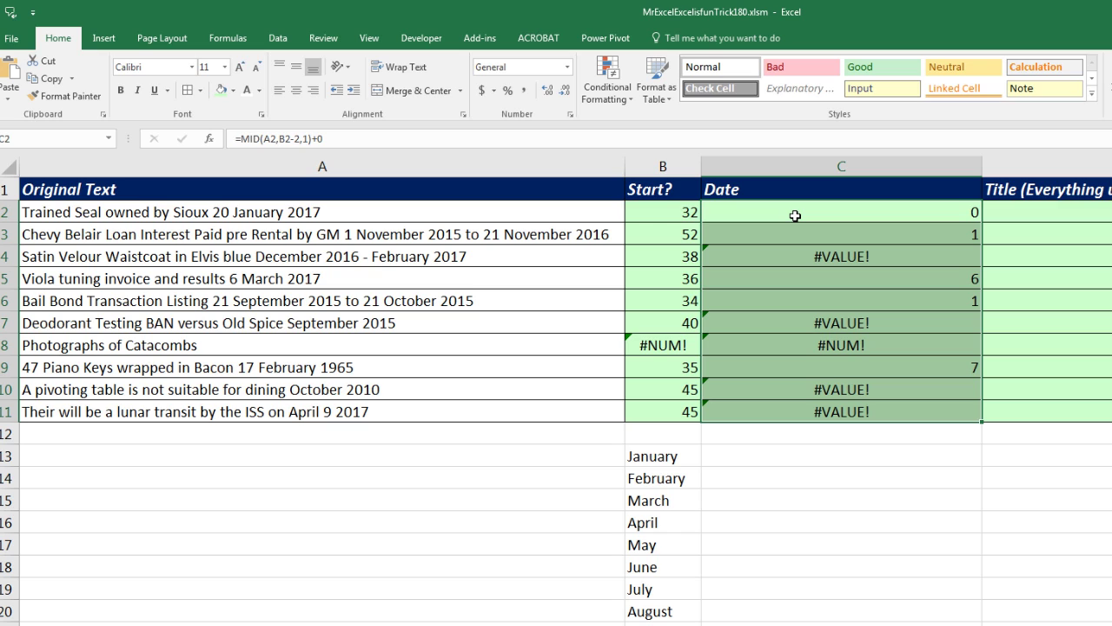
pyautogui.press('F2')
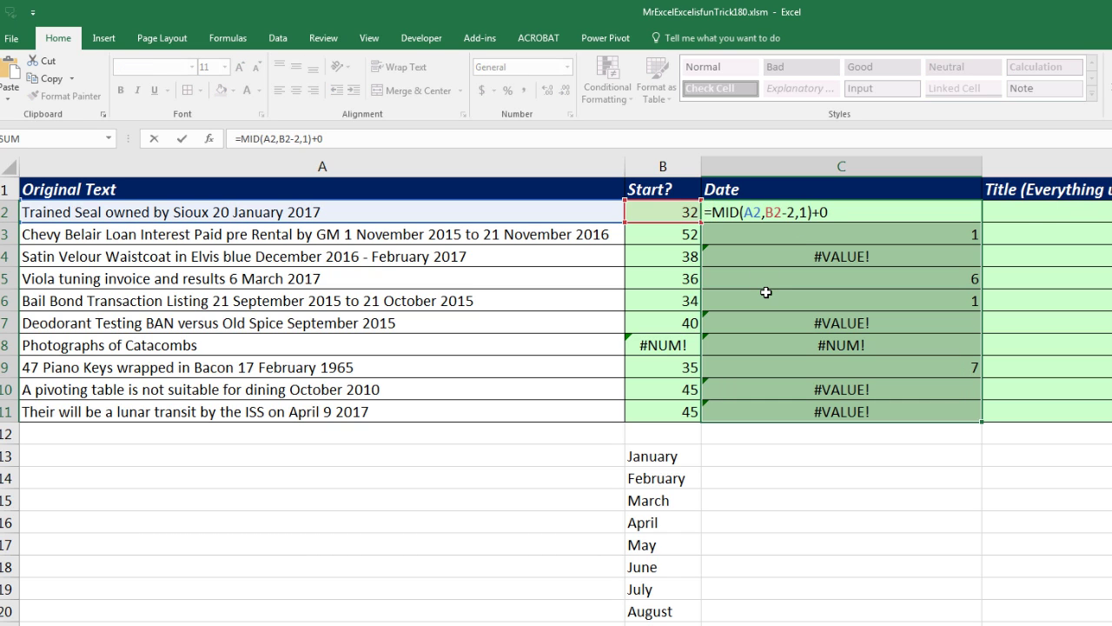
# Change C2:C11 to =ISNUMBER(MID(A2,B2-2,1)+0), giving TRUE for rows 2, 3, 5, 6, 9.
pyautogui.press('Home')
pyautogui.press('Right')
pyautogui.write('ISNUMBER(')
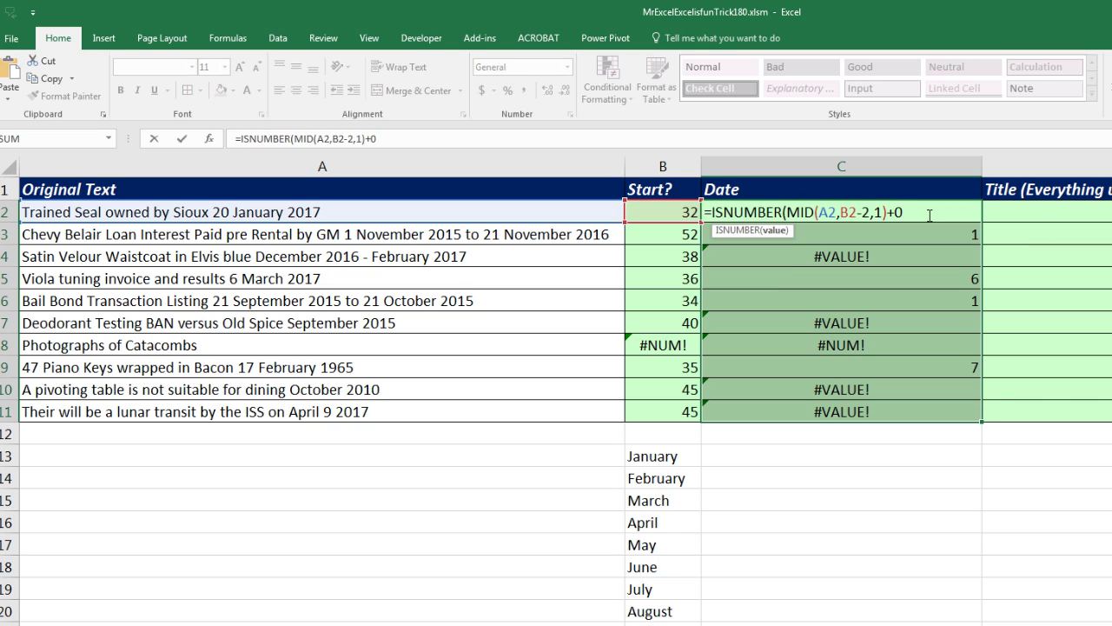
pyautogui.hotkey('ctrl', 'Return')
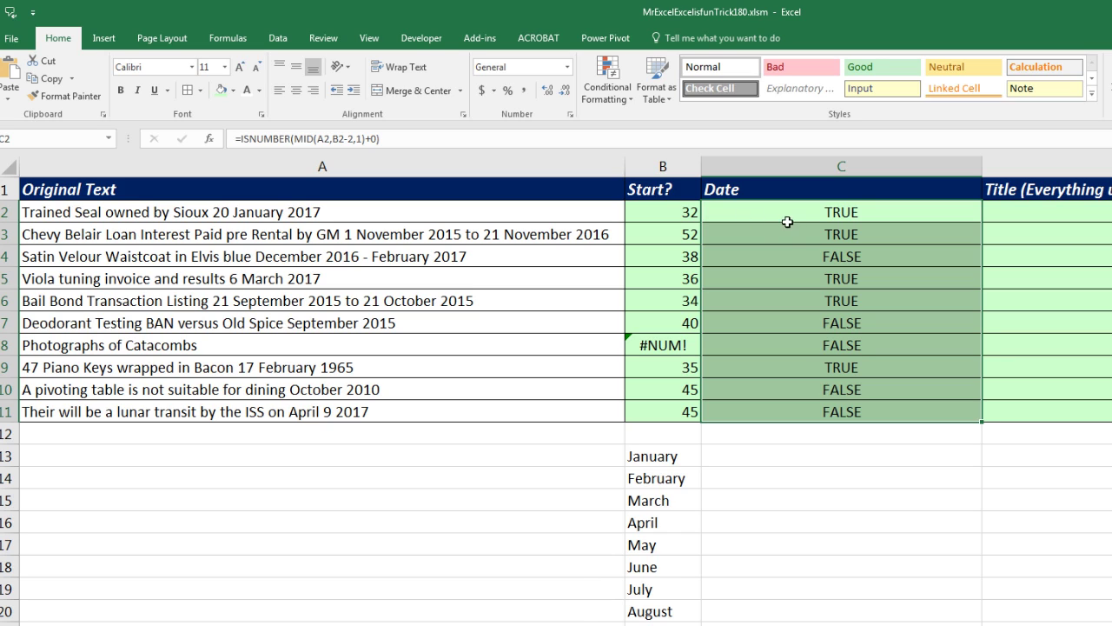
# Wrap C2's ISNUMBER test in an IF returning 3 or 0.
pyautogui.press('F2')
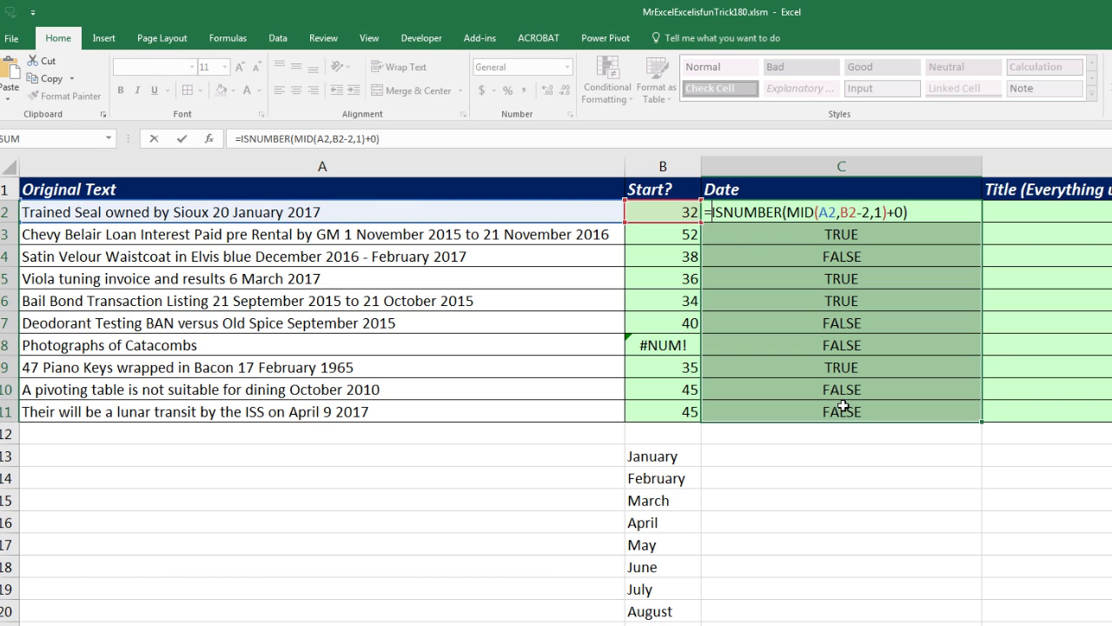
pyautogui.press('Home')
pyautogui.press('Right')
pyautogui.write('IF(')
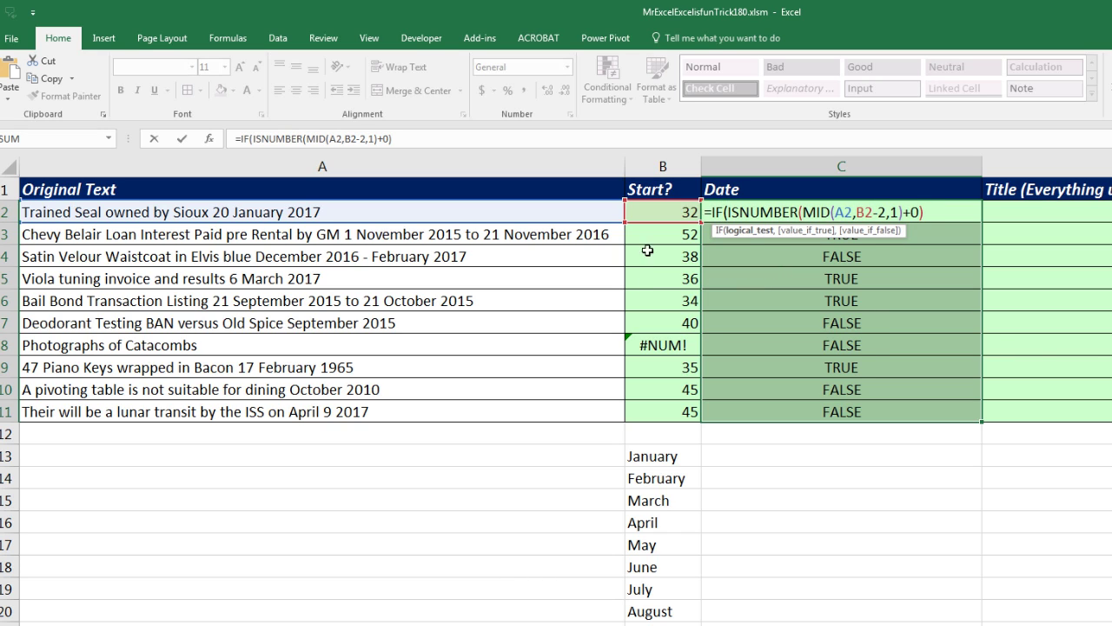
pyautogui.click(748, 233)
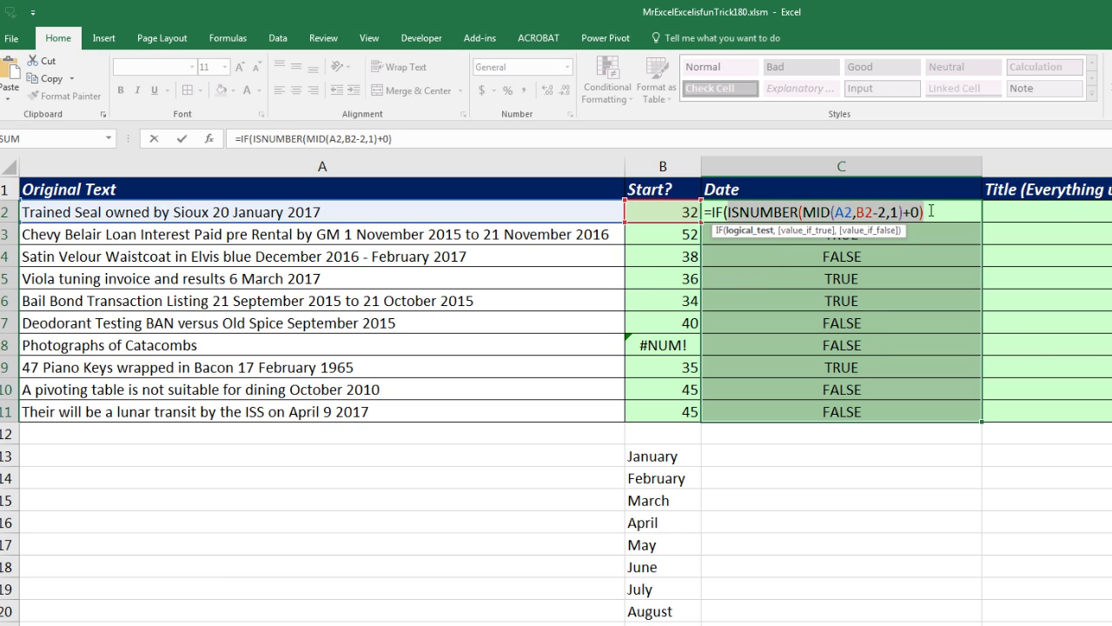
pyautogui.click(934, 211)
pyautogui.write(',')
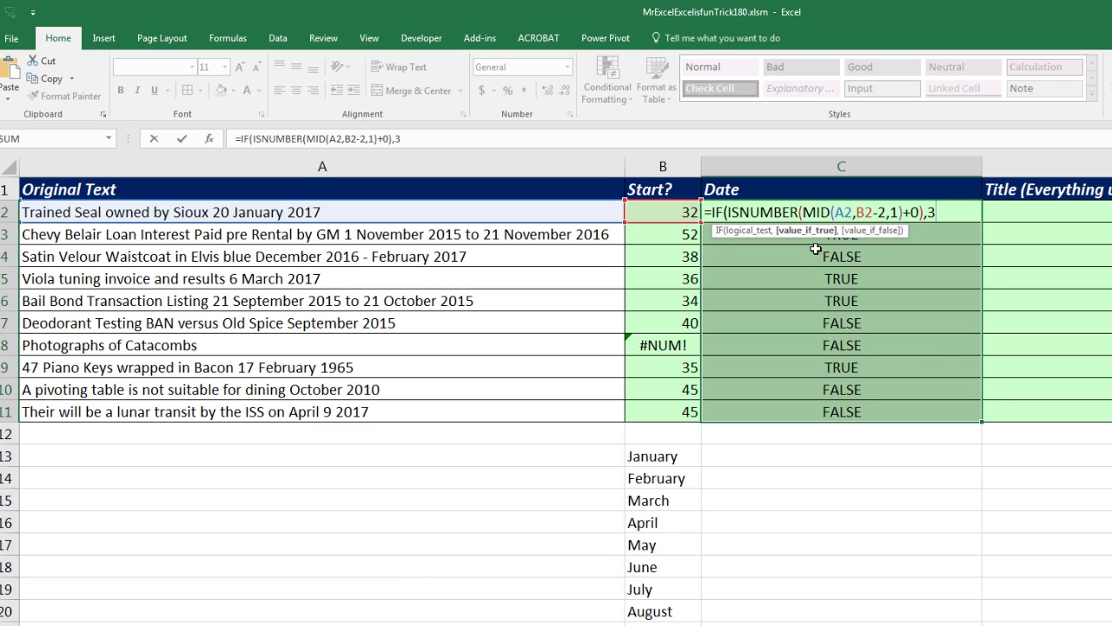
pyautogui.write('3,')
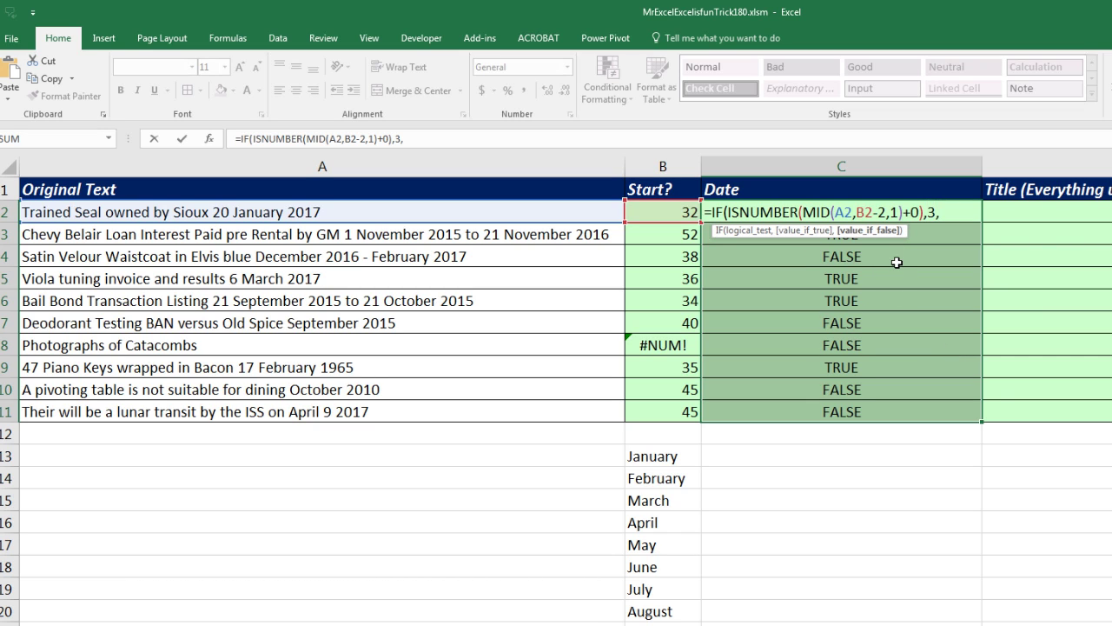
pyautogui.write('0')
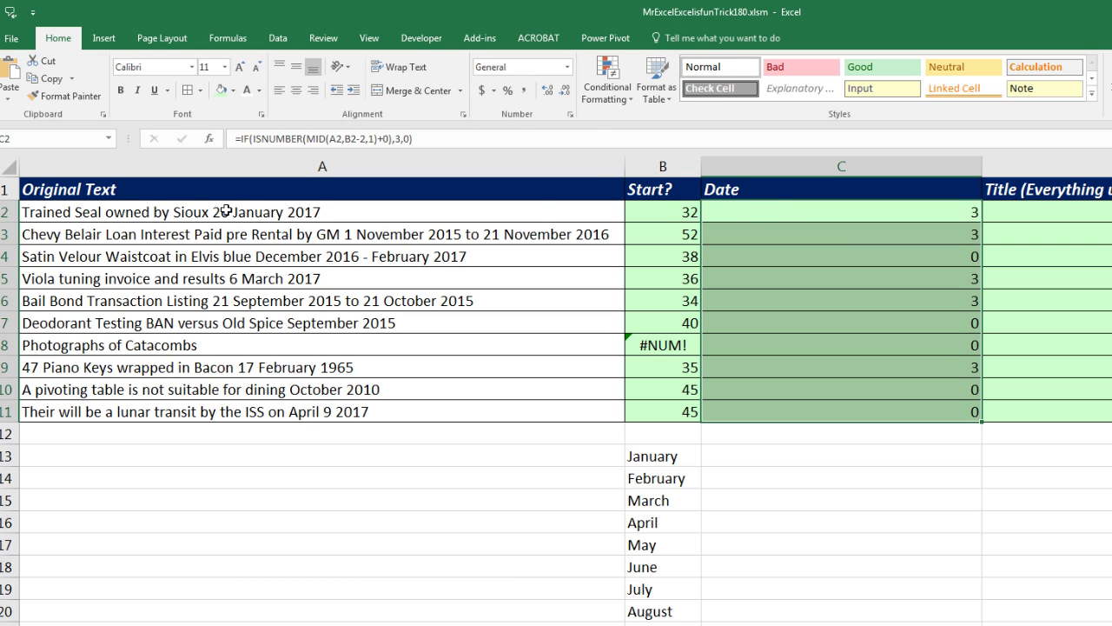
# Change C2:C11 to =MID(A2,B2-IF(ISNUMBER(MID(A2,B2-2,1)+0),3,0),100).
pyautogui.press('F2')
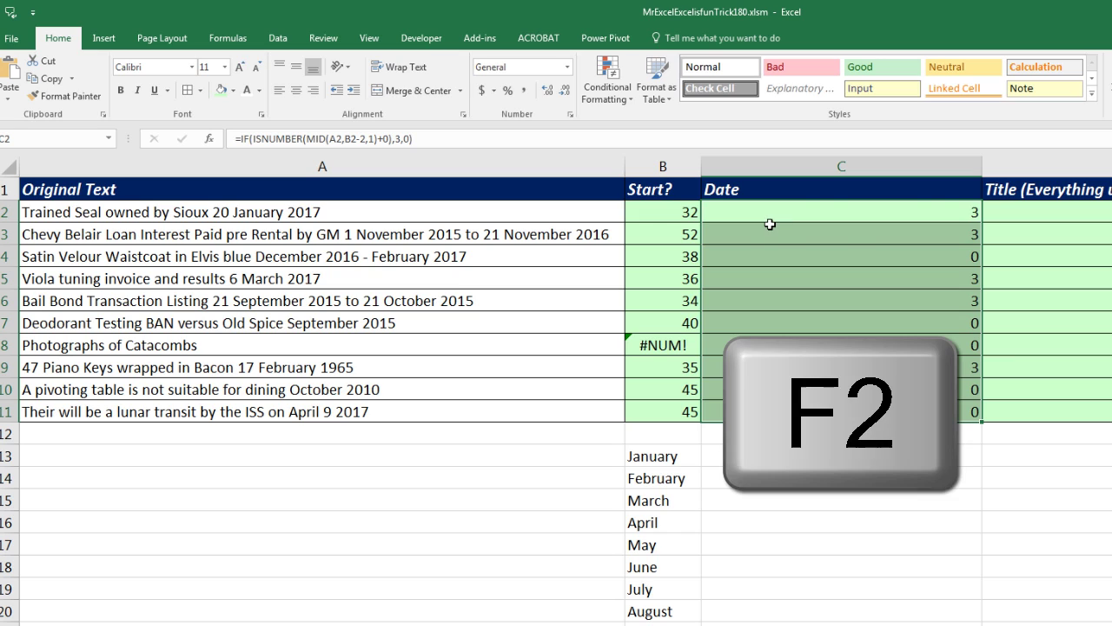
pyautogui.click(711, 212)
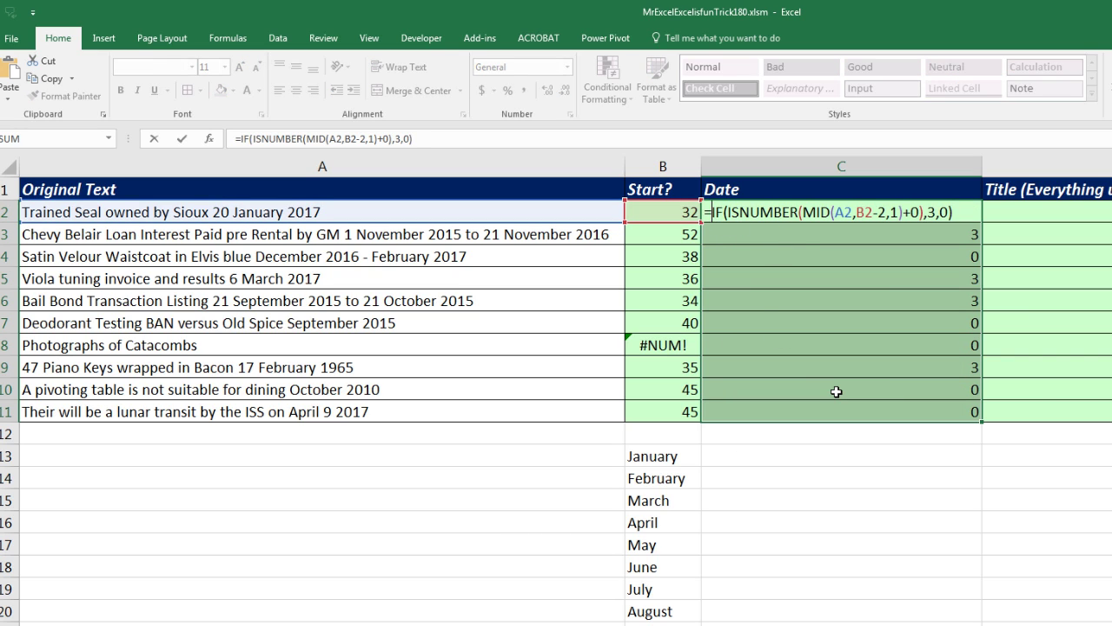
pyautogui.write('mid')
pyautogui.press('Tab')
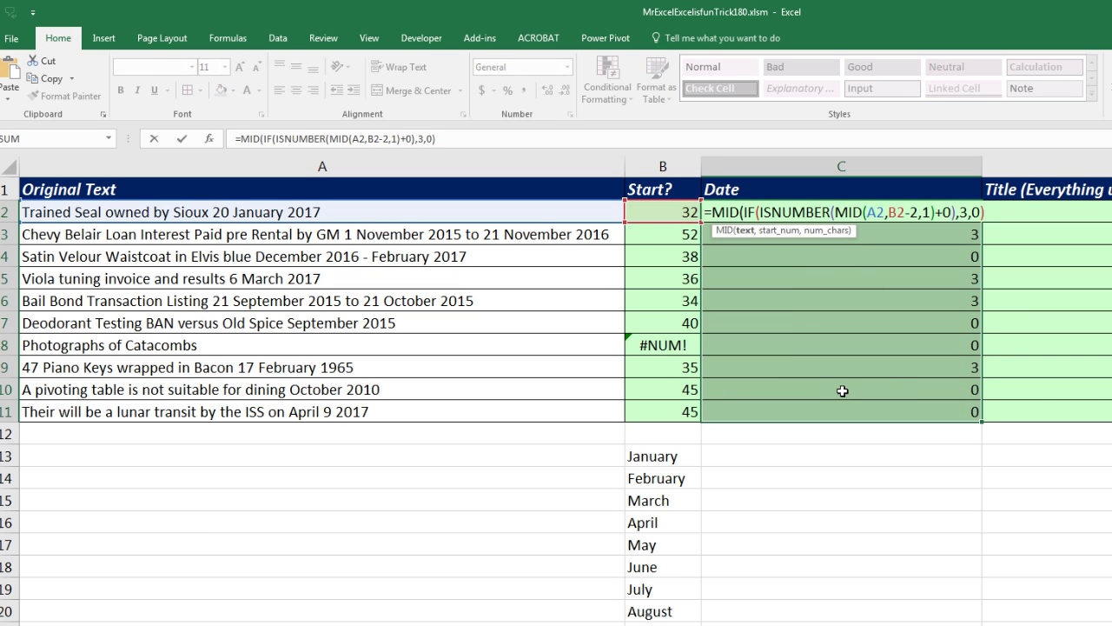
pyautogui.click(534, 210)
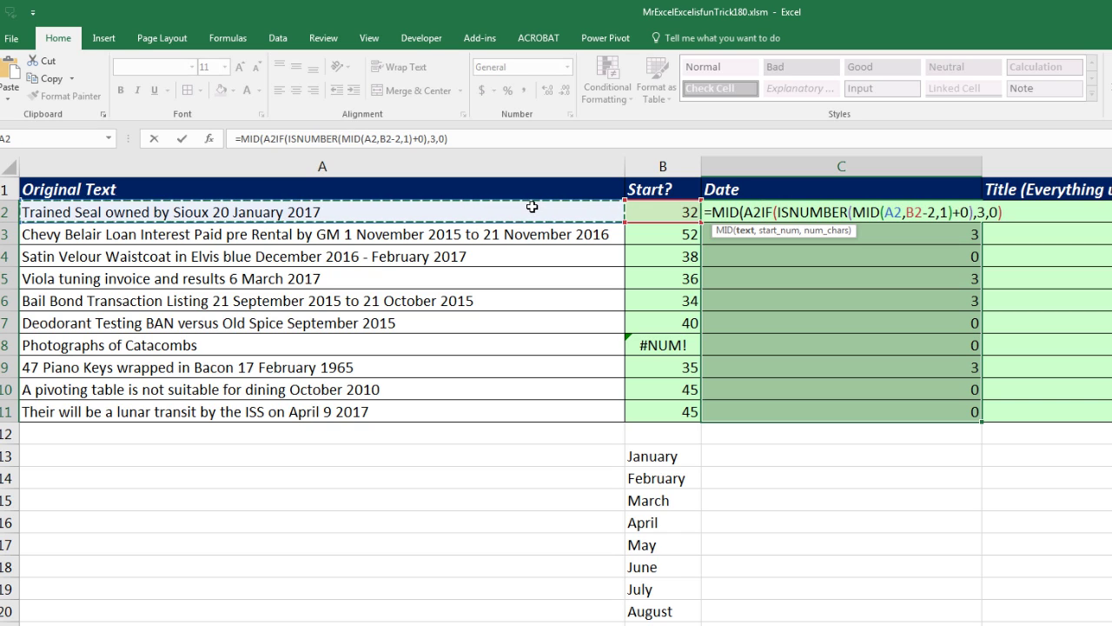
pyautogui.write(',')
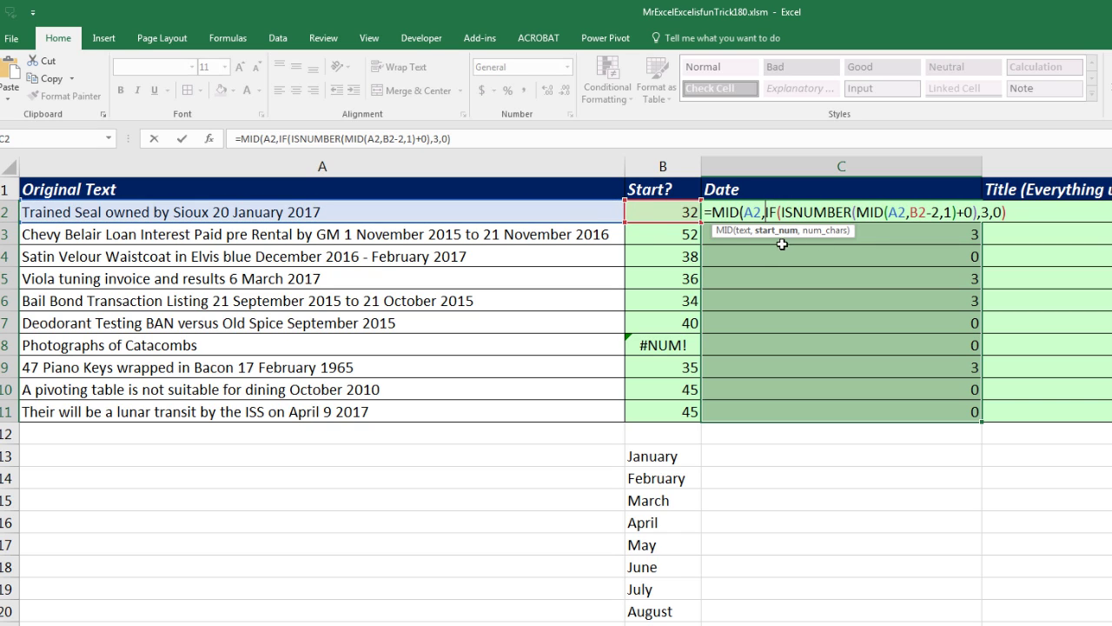
pyautogui.click(671, 209)
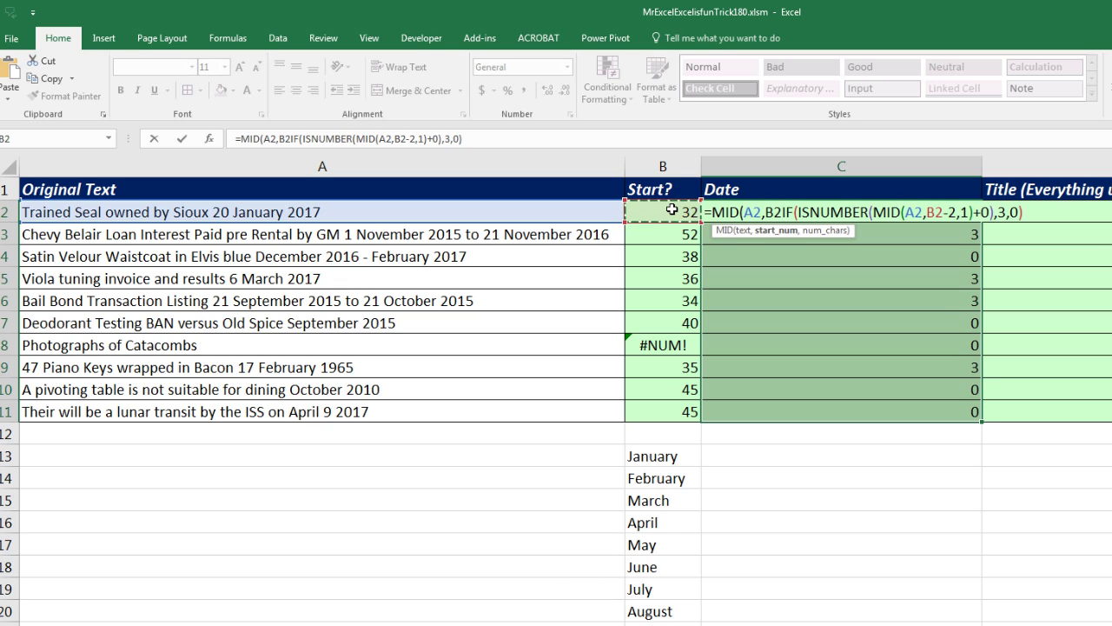
pyautogui.write('-')
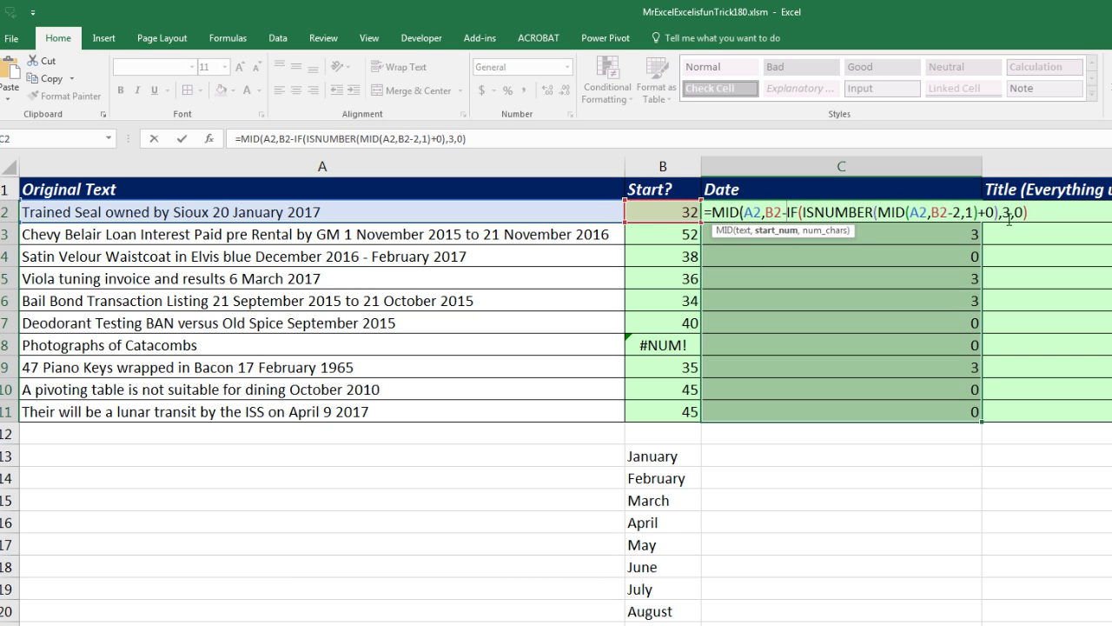
pyautogui.write(',')
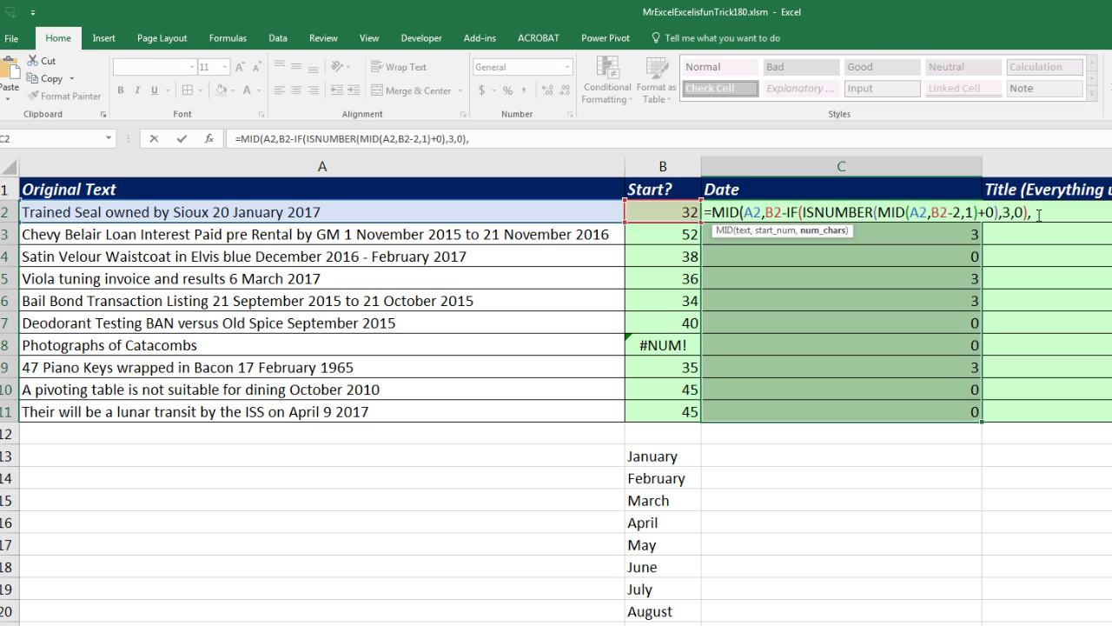
pyautogui.write('100')
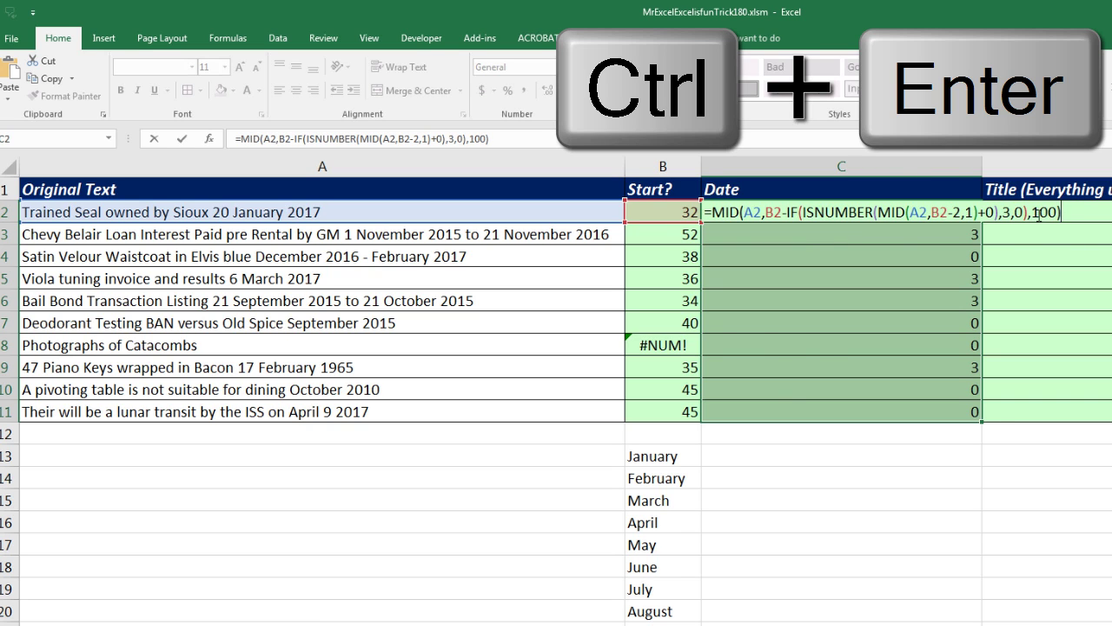
pyautogui.hotkey('ctrl', 'Return')
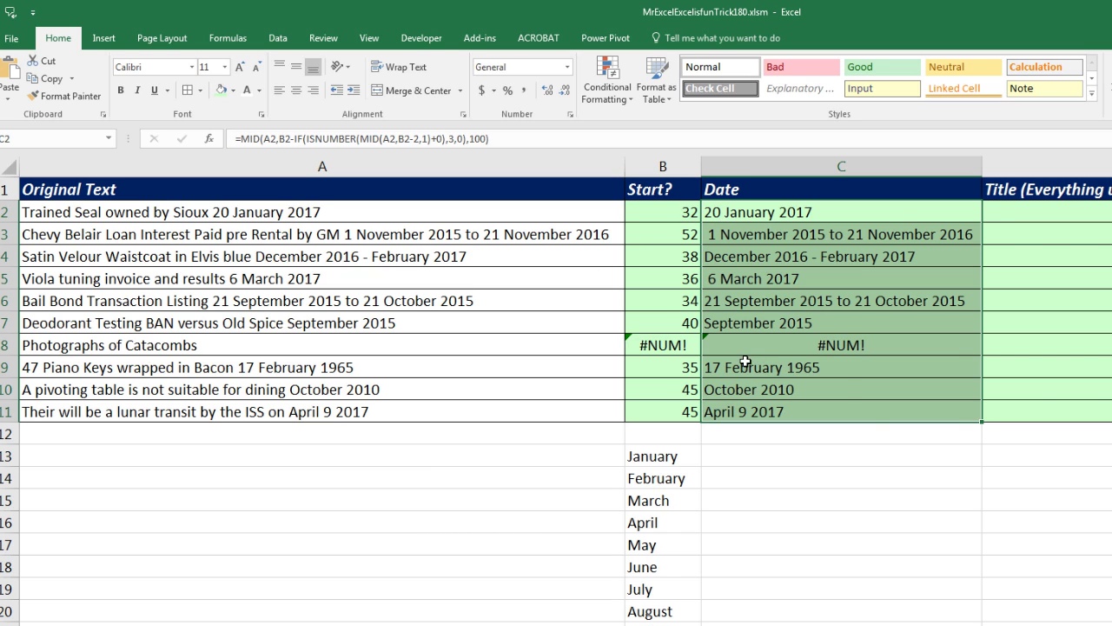
# Wrap the C2:C11 date formula in TRIM, giving dates like 20 January 2017.
pyautogui.press('F2')
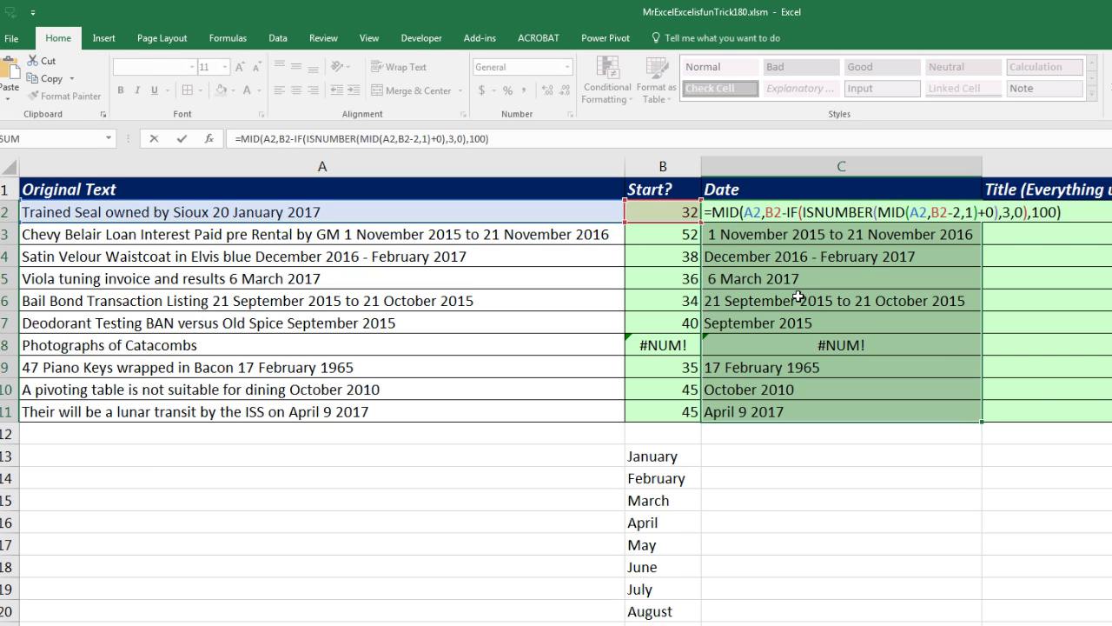
pyautogui.write('trim')
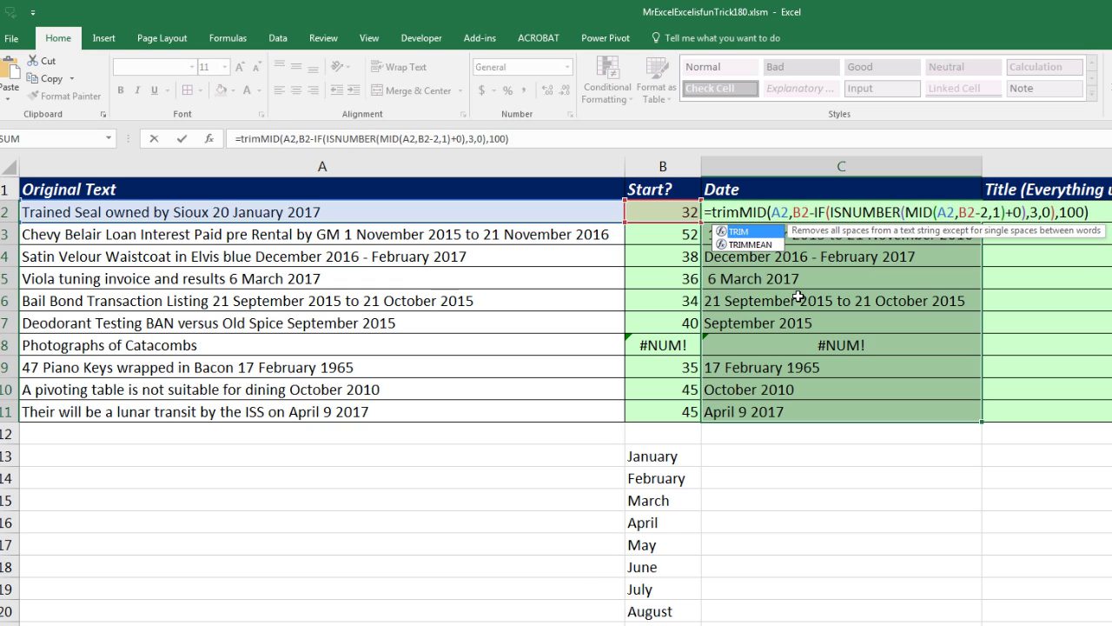
pyautogui.press('Tab')
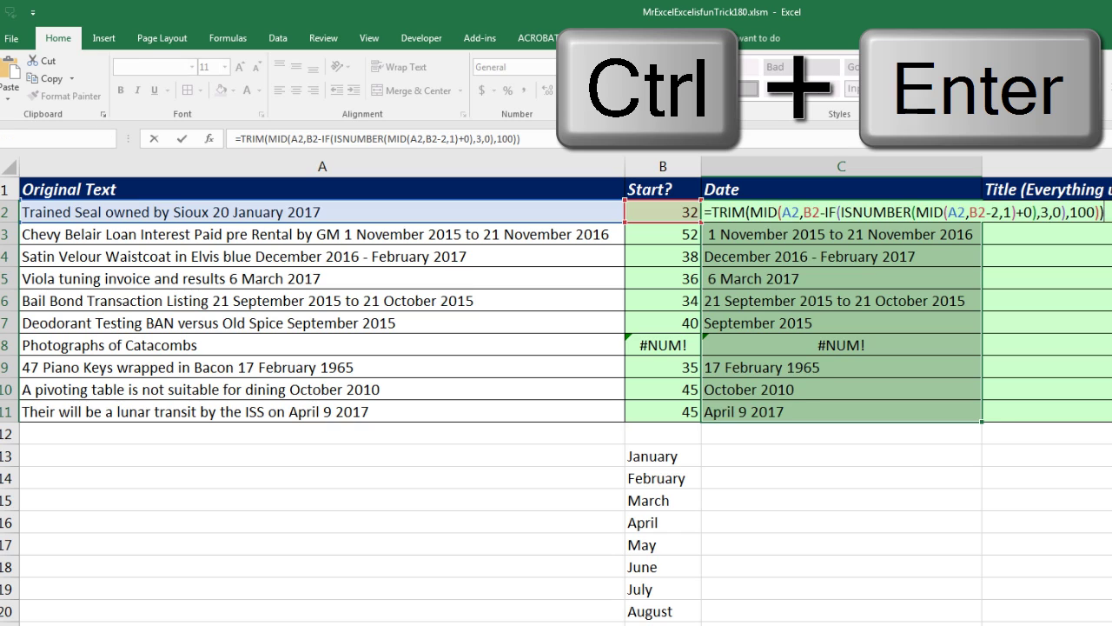
pyautogui.hotkey('ctrl', 'Return')
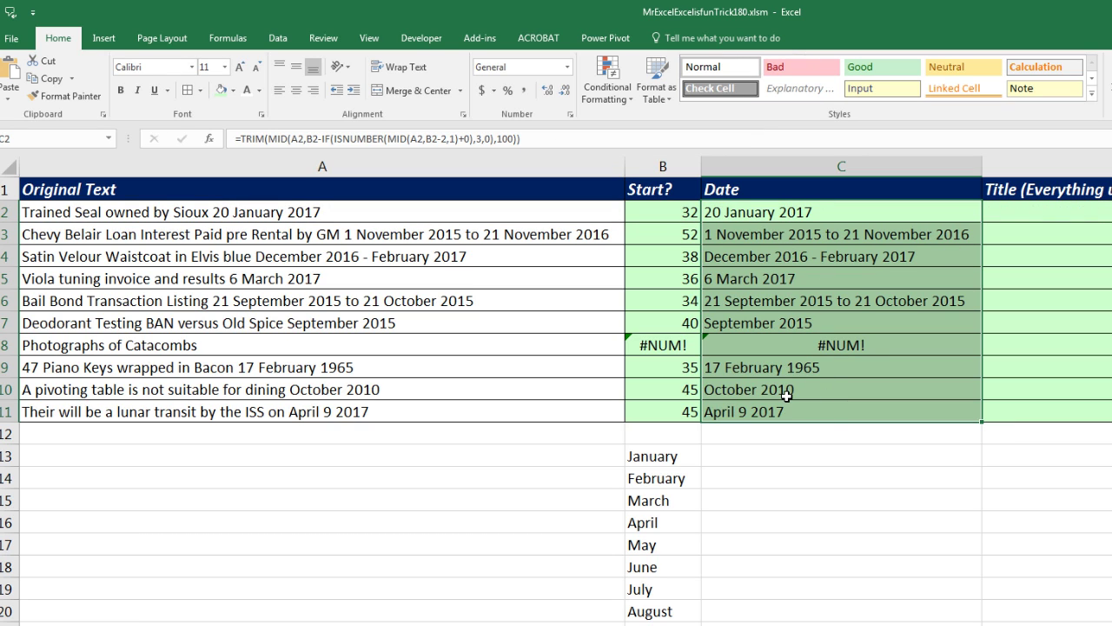
pyautogui.click(754, 214)
pyautogui.press('F2')
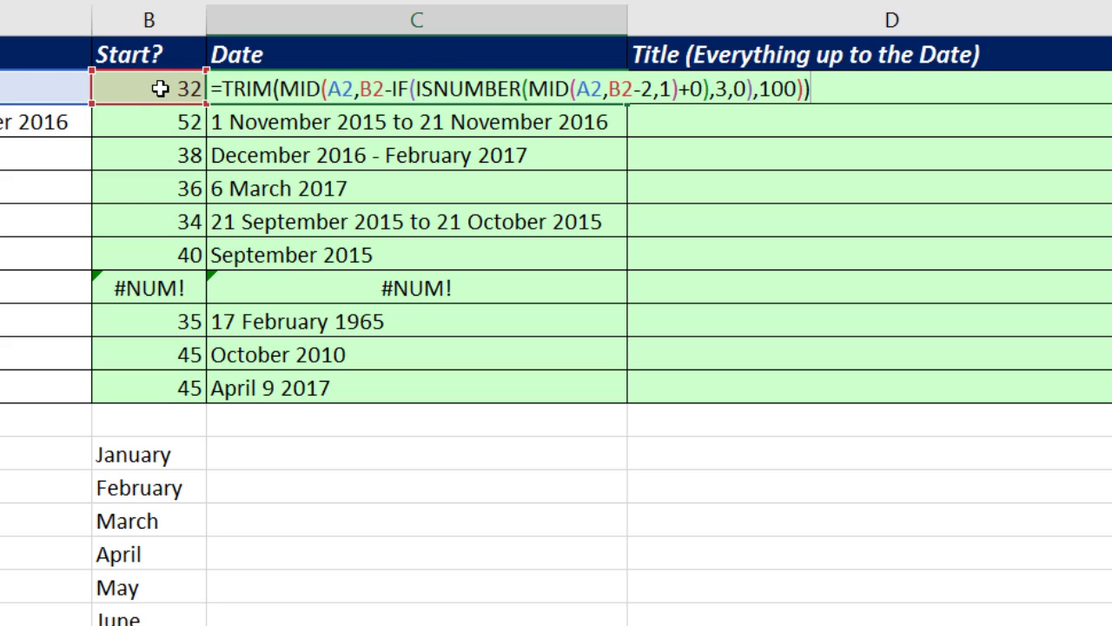
# Wrap C2's formula in IF(ISNUMBER(B2),…,"") and copy it down to C11.
pyautogui.click(222, 89)
pyautogui.write('IF(')
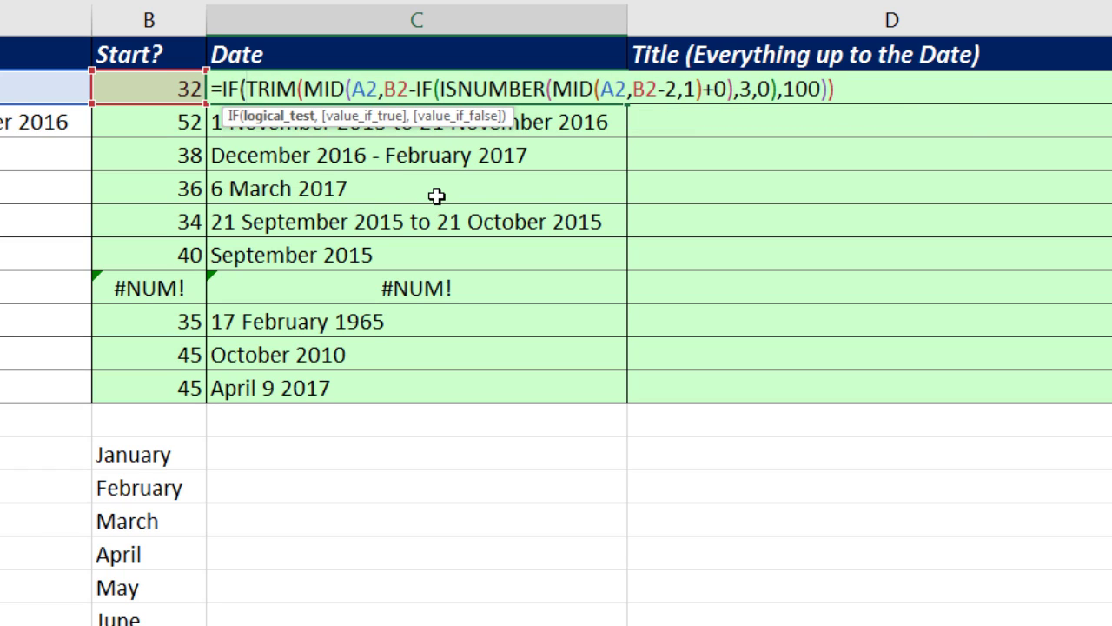
pyautogui.write('isnu')
pyautogui.press('Tab')
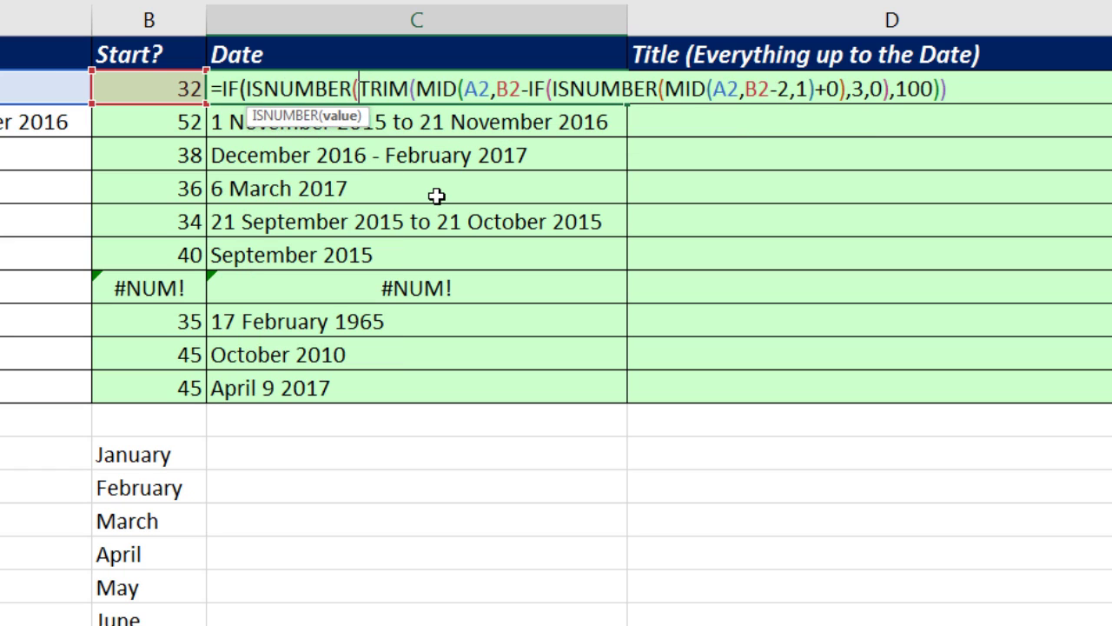
pyautogui.click(126, 82)
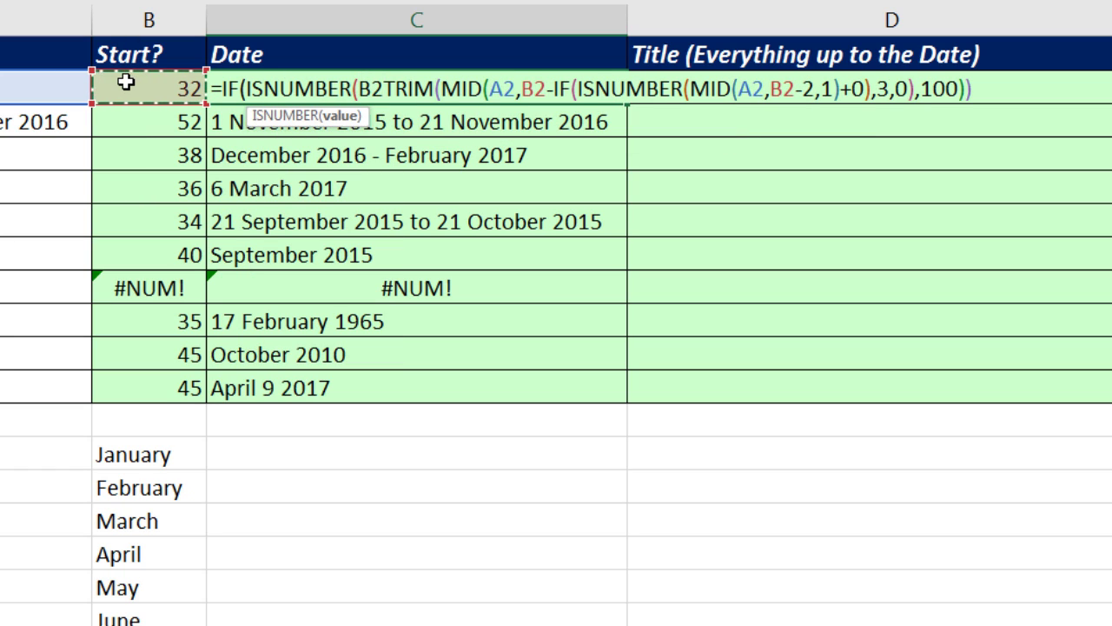
pyautogui.write('),')
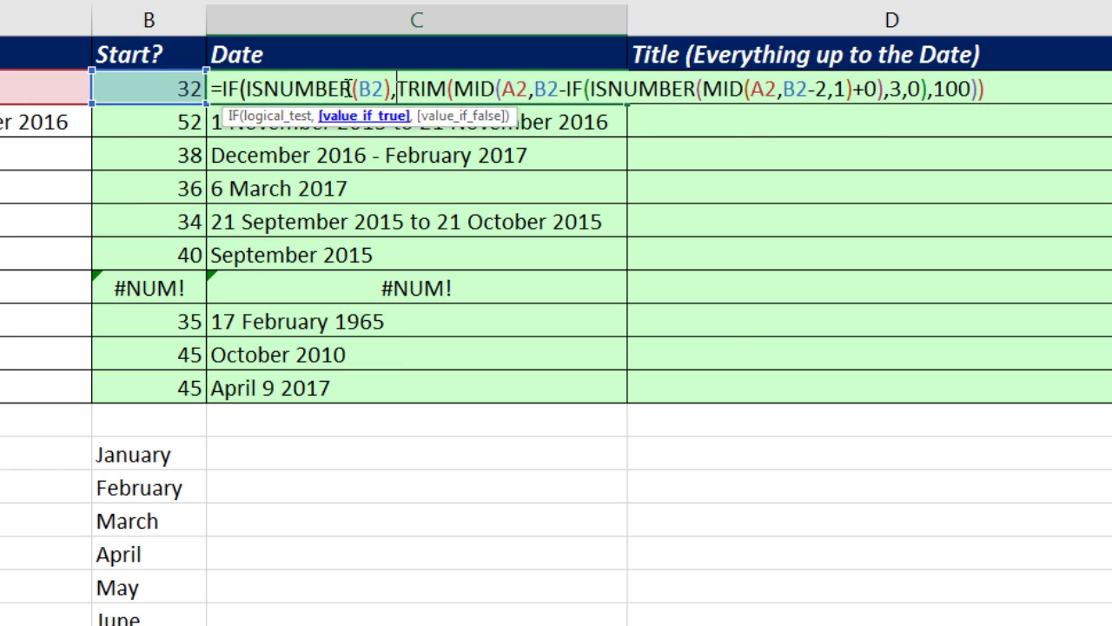
pyautogui.click(316, 91)
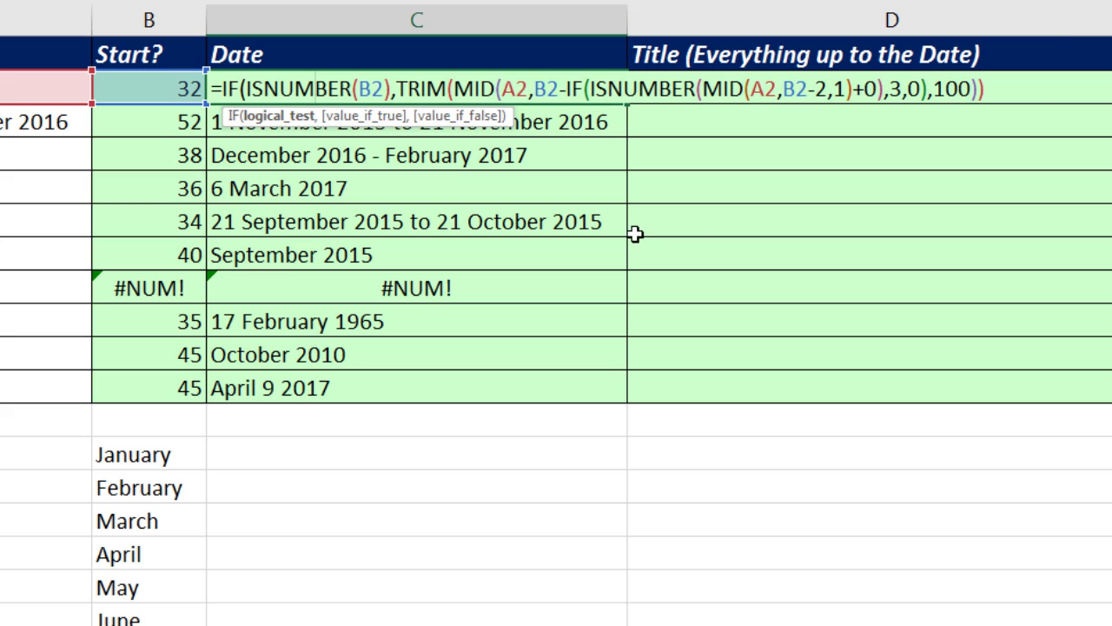
pyautogui.click(398, 90)
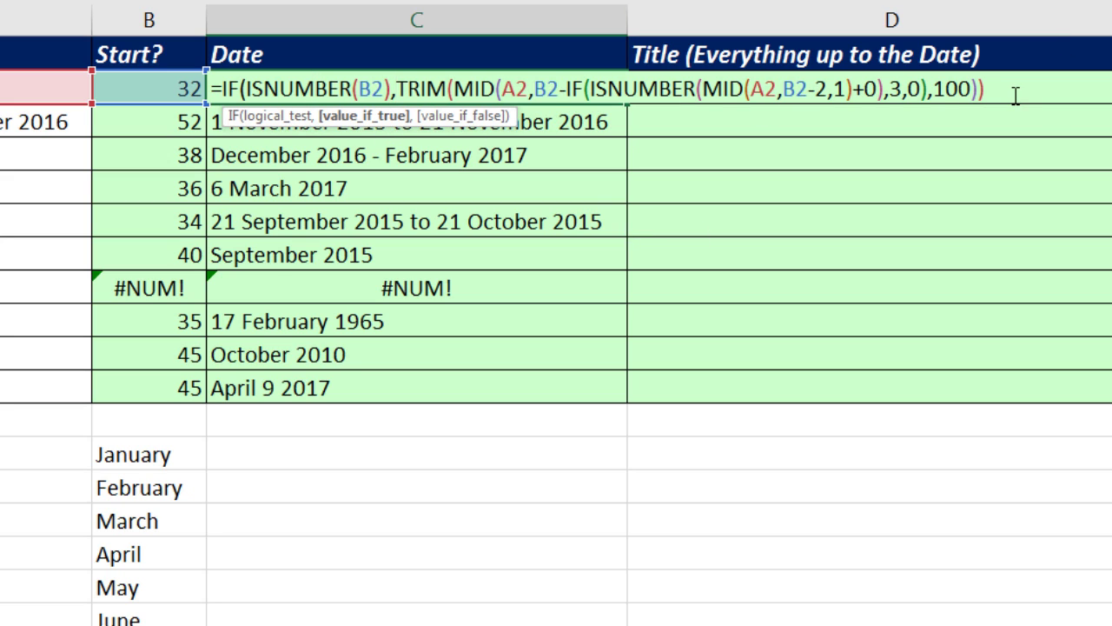
pyautogui.write(',')
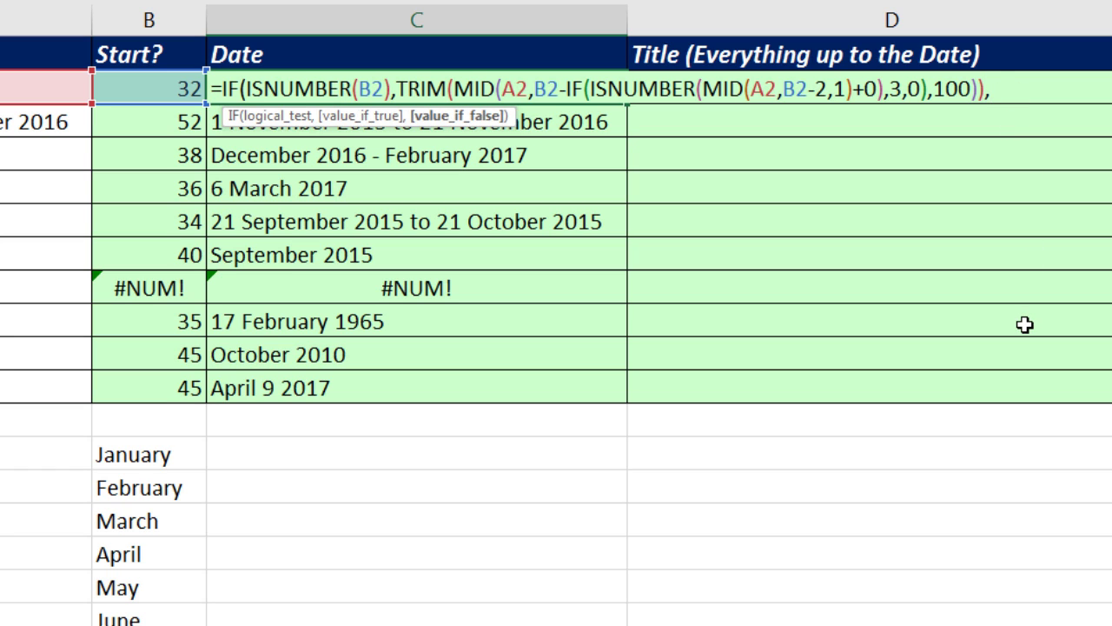
pyautogui.write('"")')
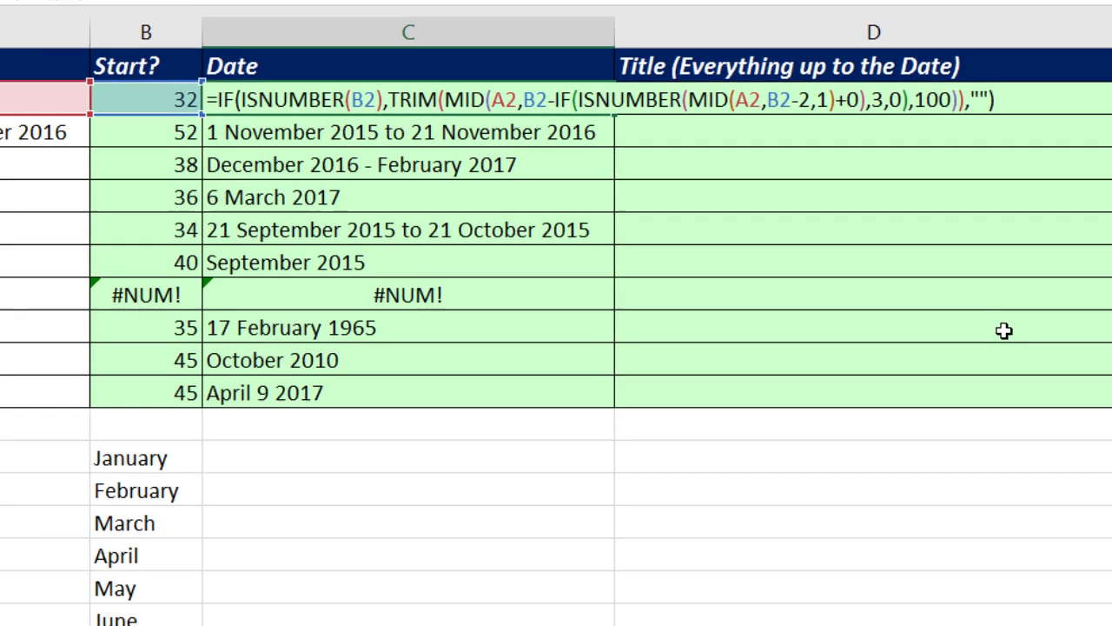
pyautogui.hotkey('ctrl', 'Return')
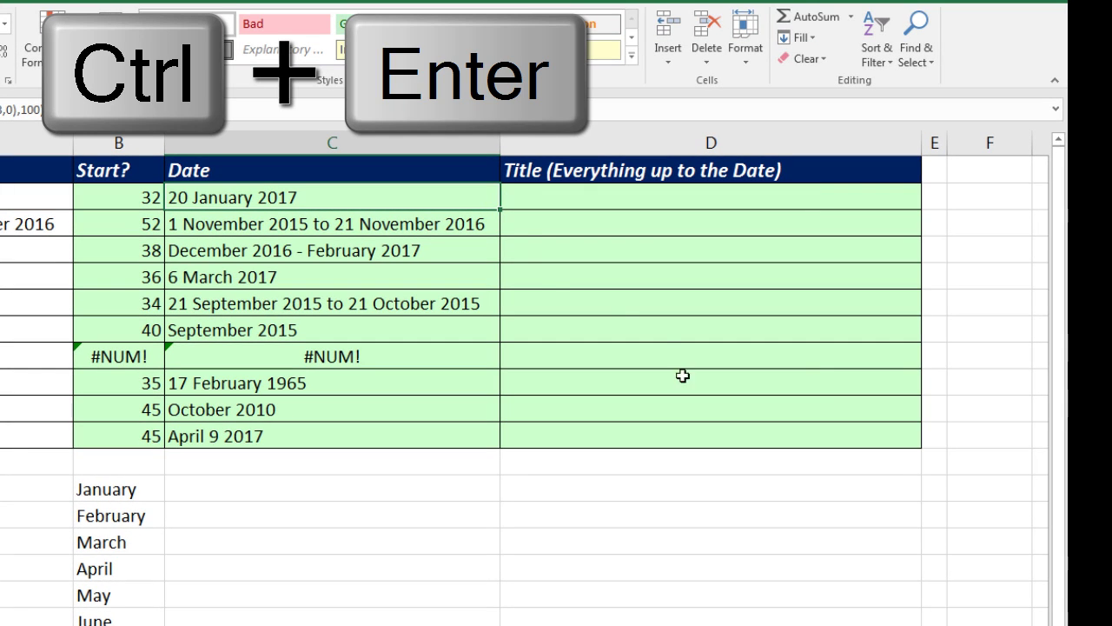
pyautogui.doubleClick(500, 211)
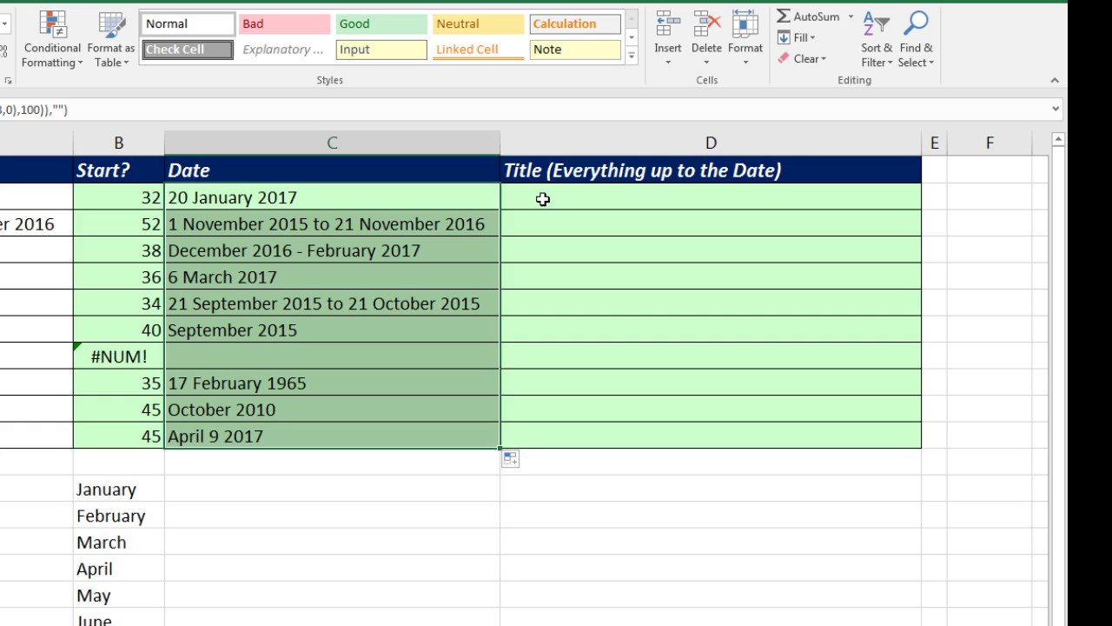
pyautogui.click(542, 199)
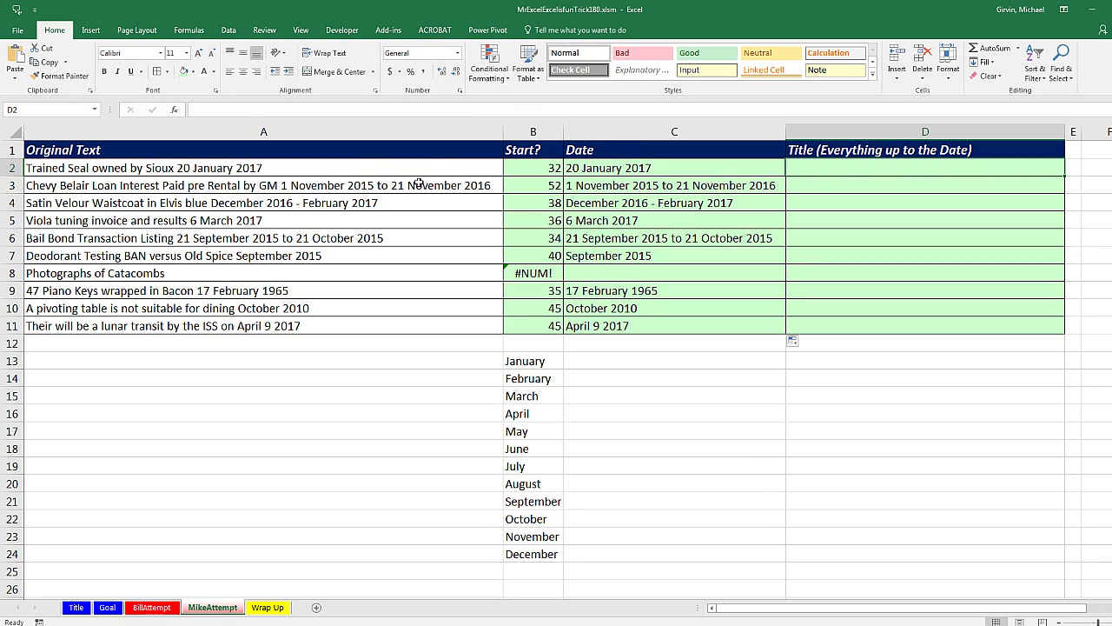
# Enter =SUBSTITUTE(A2,C2,"") in D2 and copy it down to D11.
pyautogui.write('=sub')
pyautogui.press('Tab')
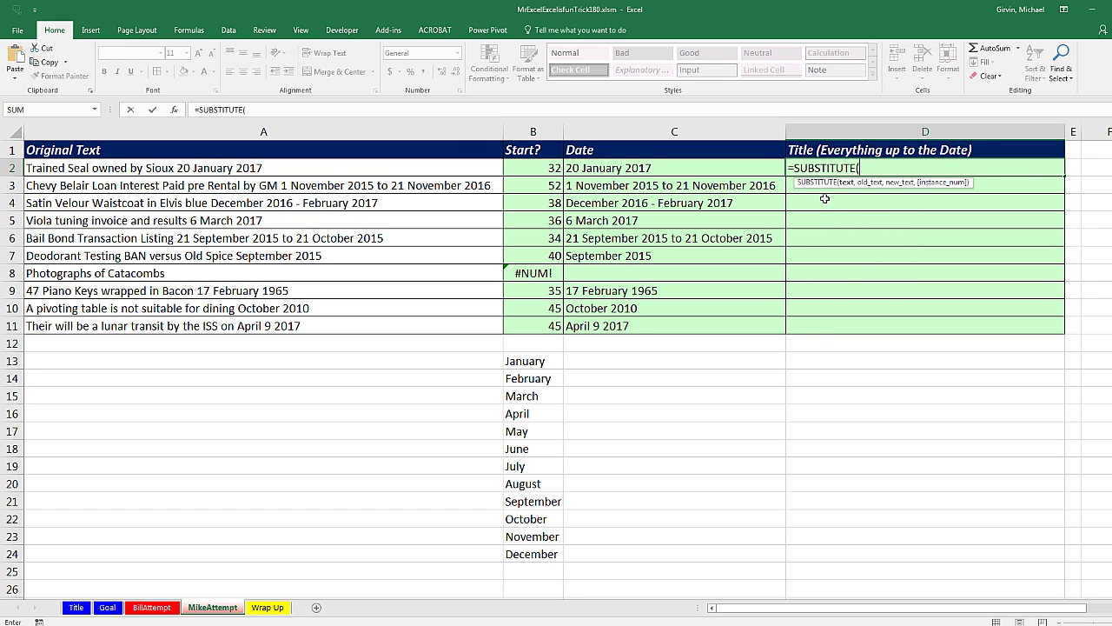
pyautogui.click(436, 163)
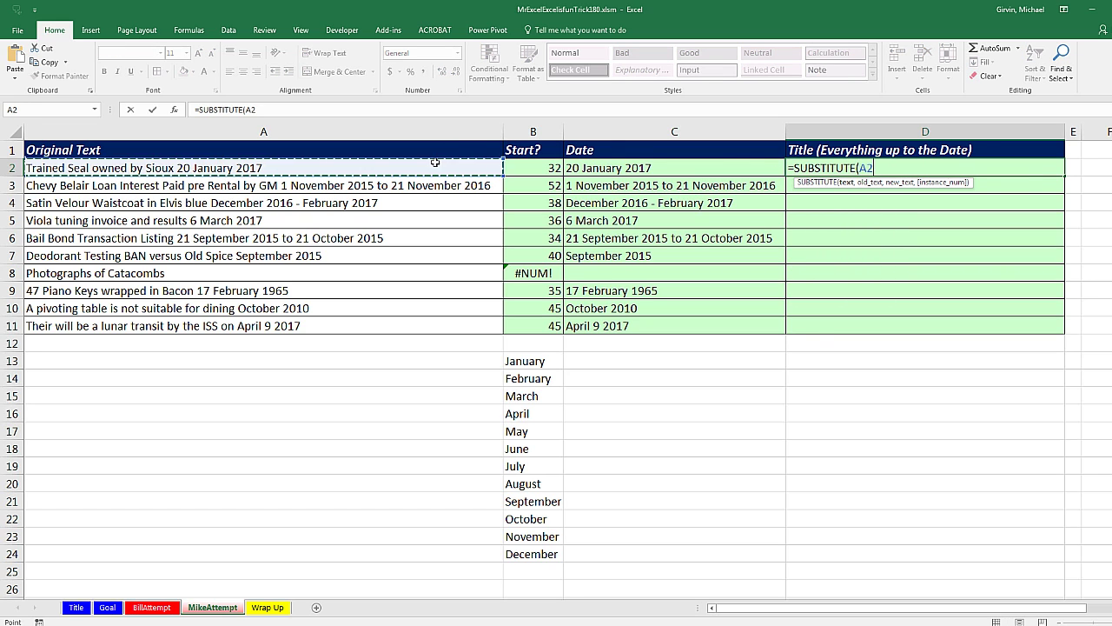
pyautogui.write(',')
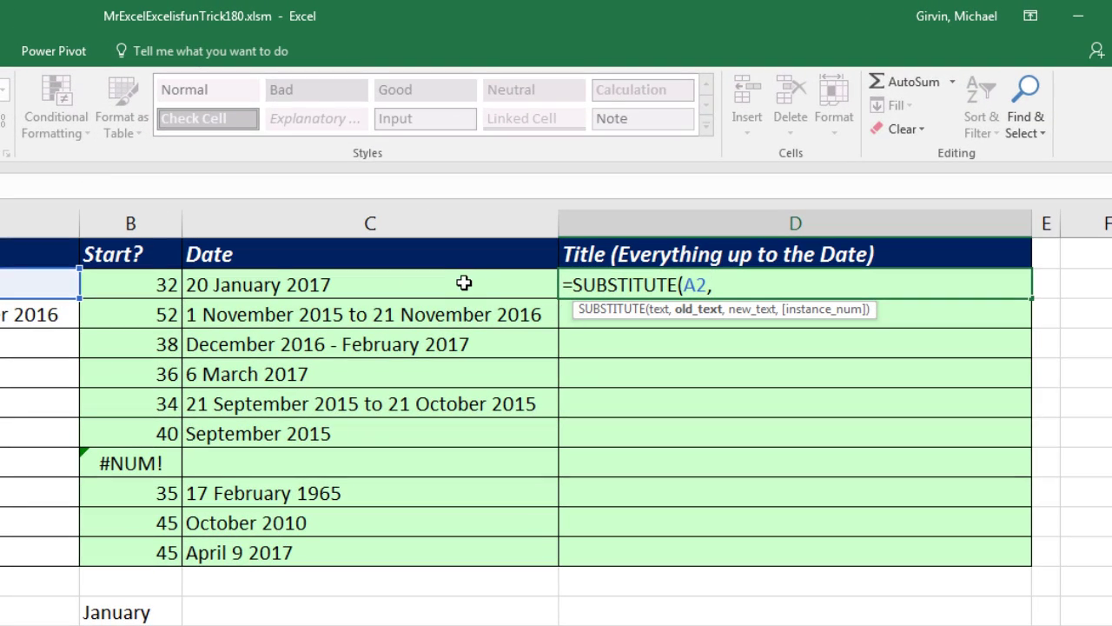
pyautogui.click(517, 259)
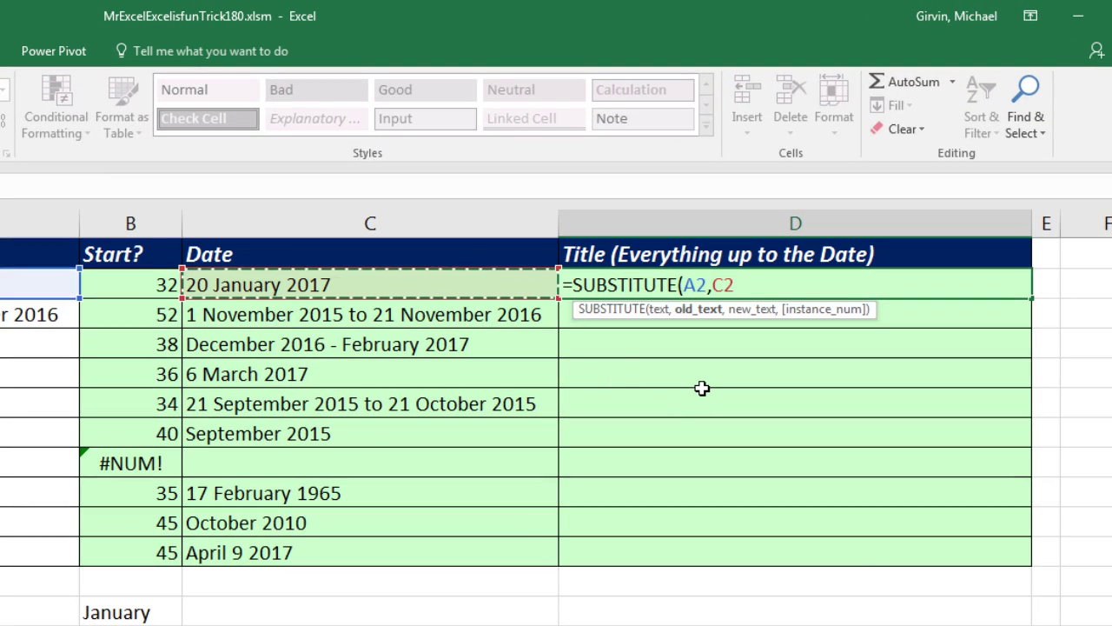
pyautogui.write(',')
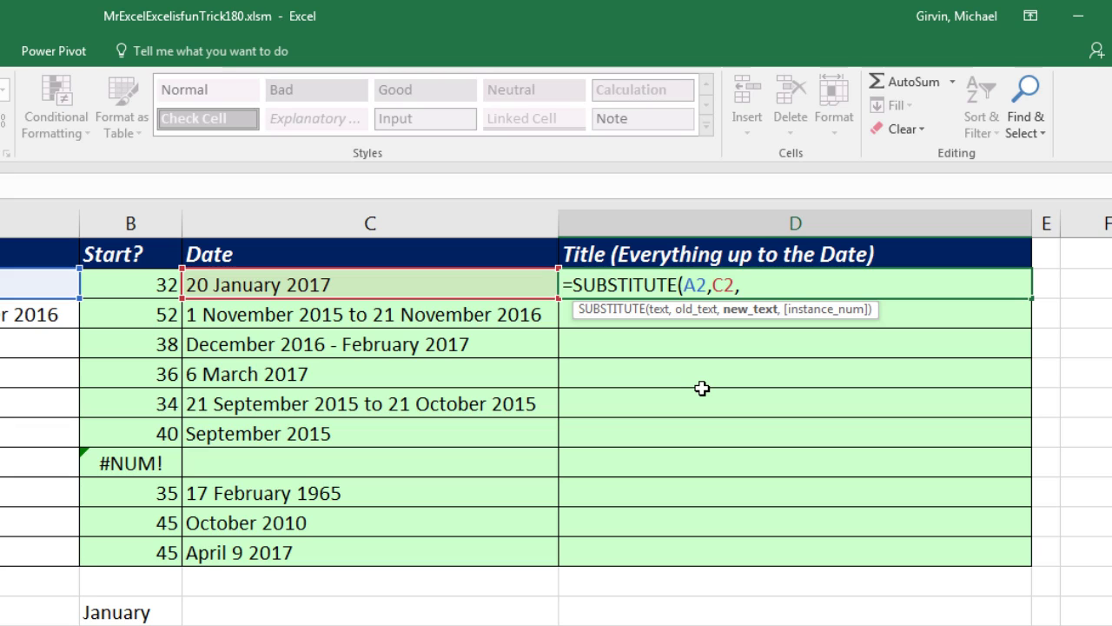
pyautogui.write('""')
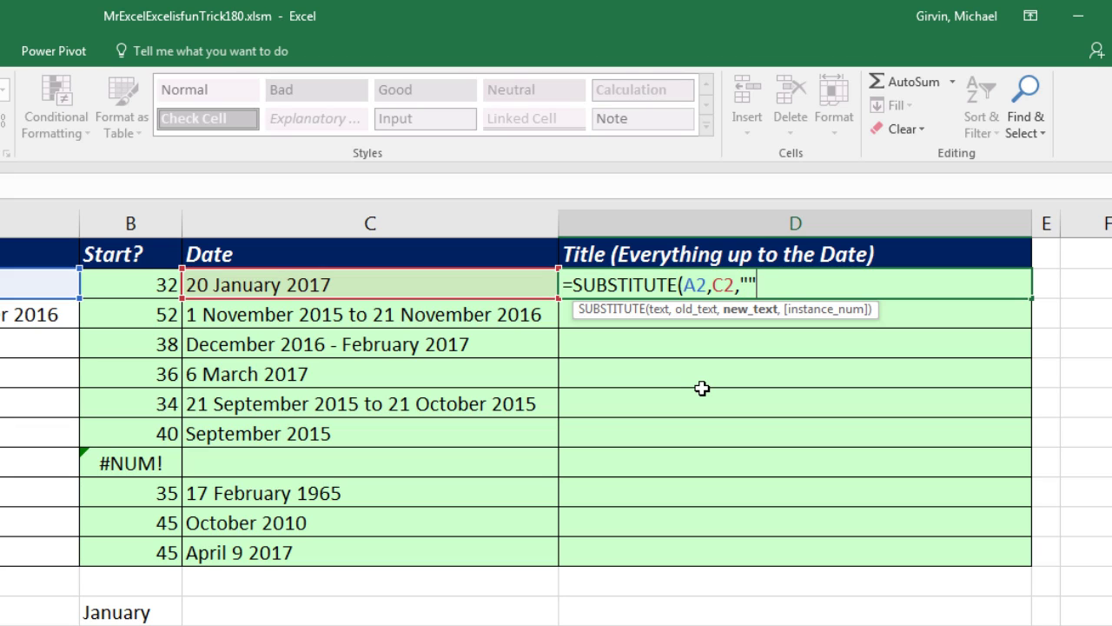
pyautogui.write(')')
pyautogui.hotkey('ctrl', 'Return')
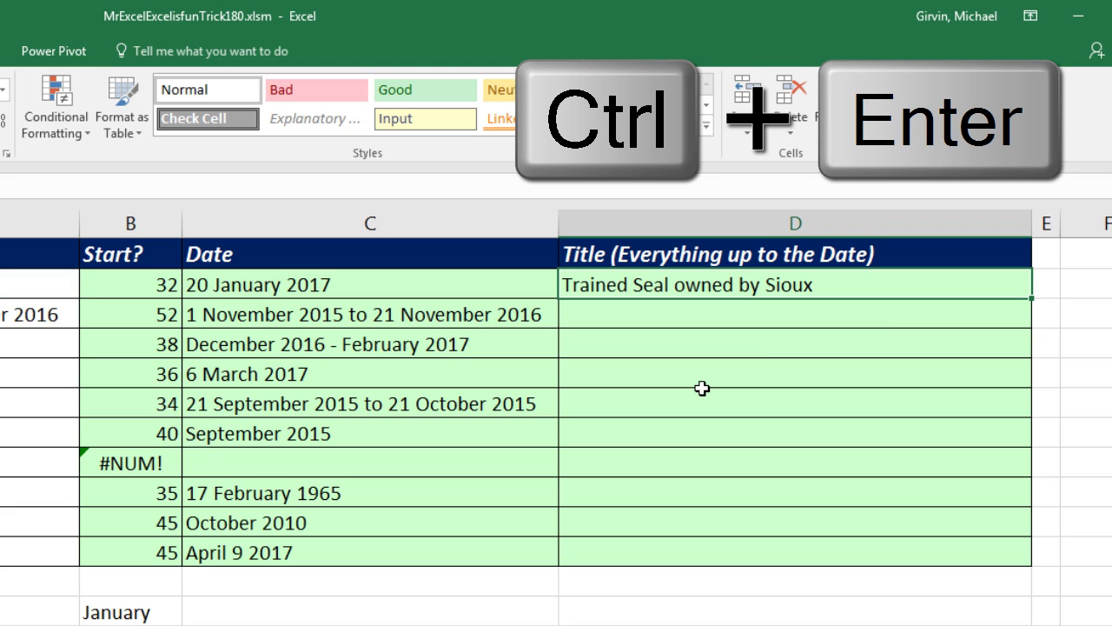
pyautogui.doubleClick(1031, 298)
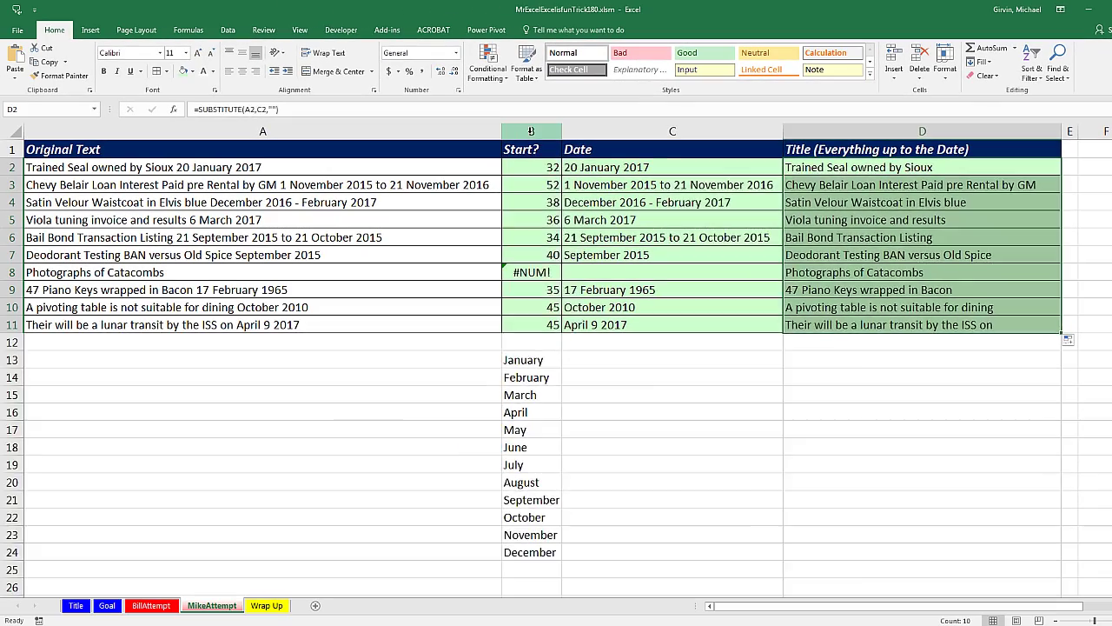
# Hide the Start? helper column B, then select the #VALUE! note in row 12.
pyautogui.click(130, 223)
pyautogui.rightClick(530, 131)
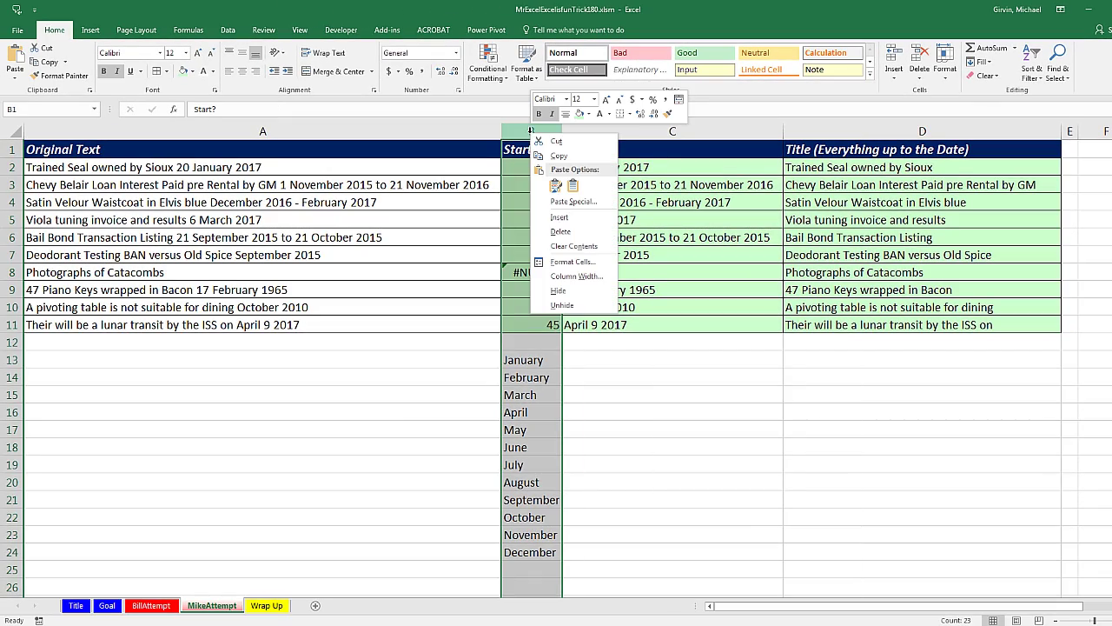
pyautogui.click(575, 291)
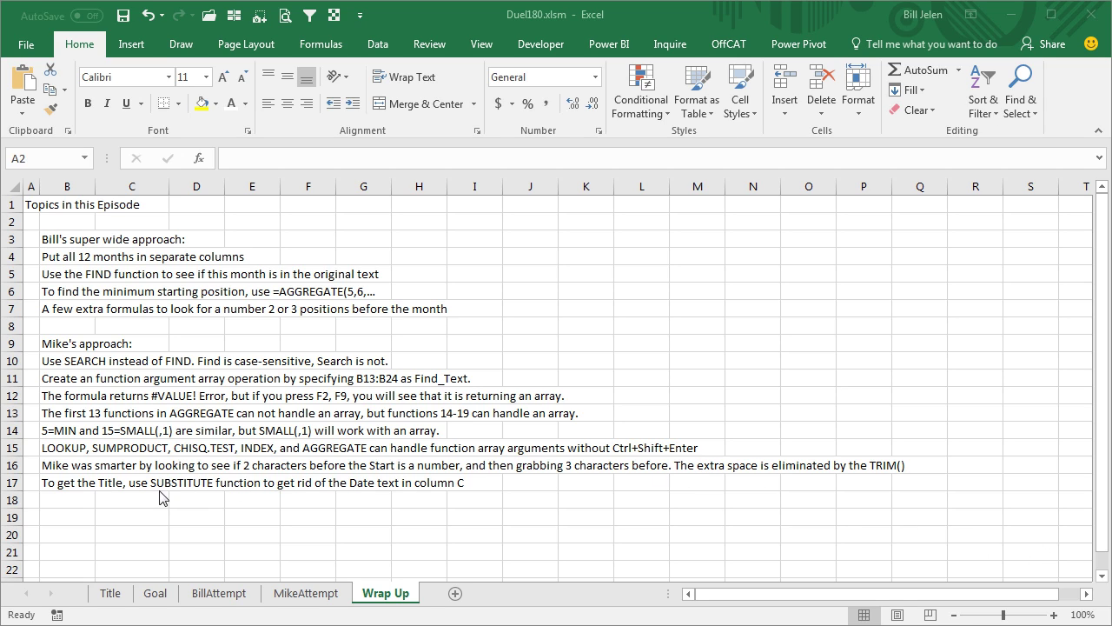
pyautogui.click(79, 397)
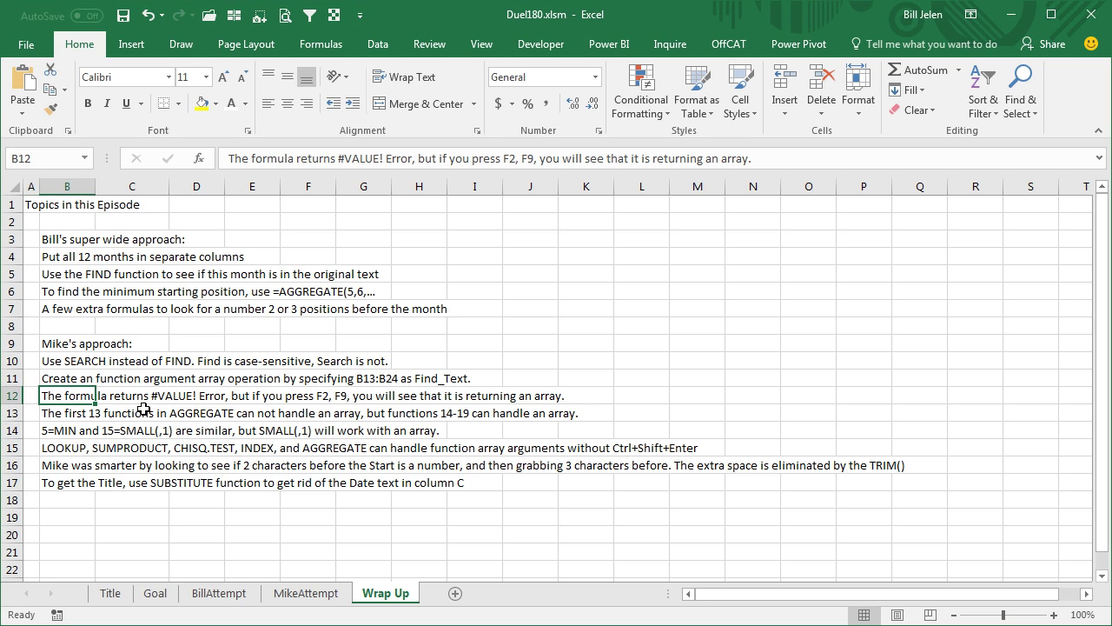